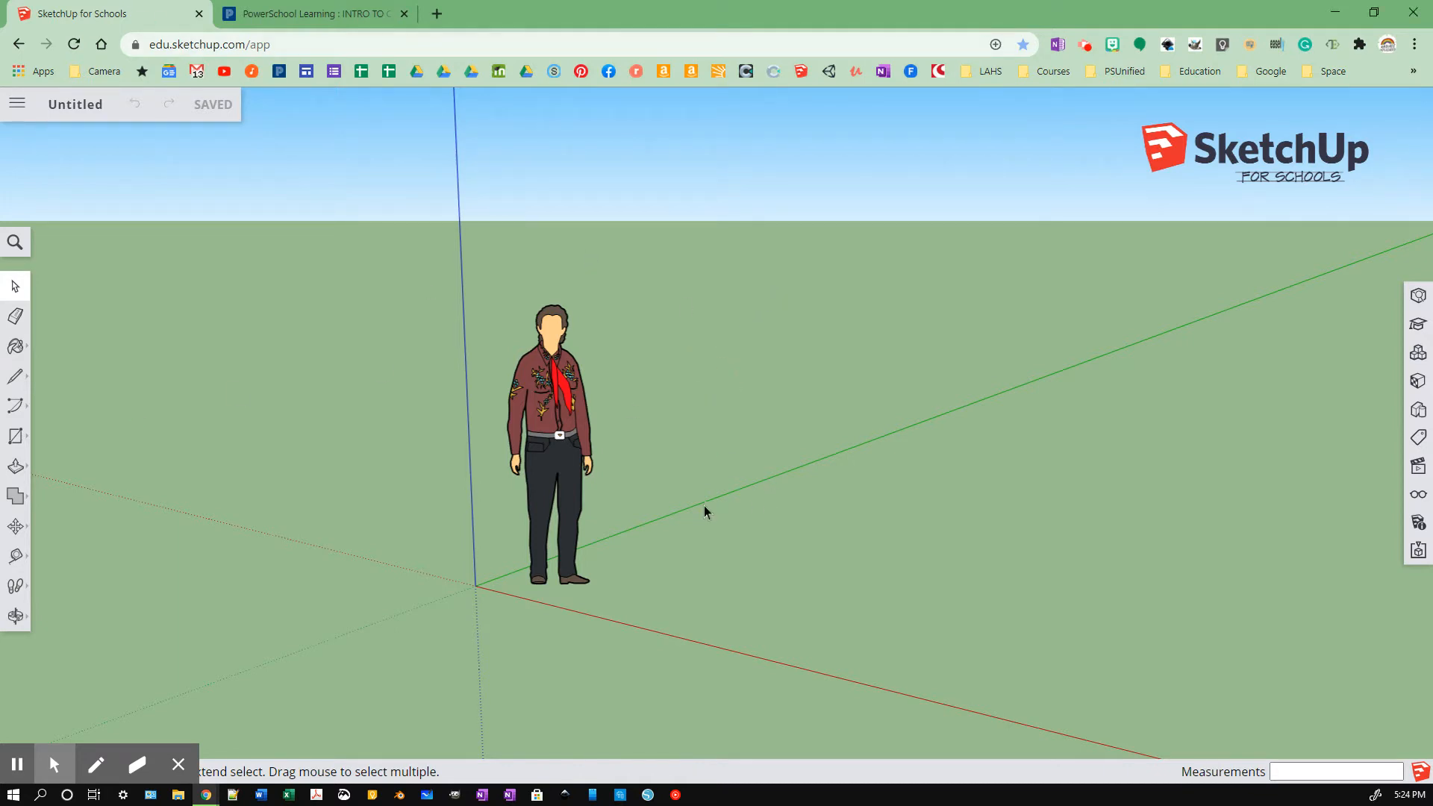
Step: Draw a closed five-sided polygon with the Line tool on the ground beside the figure, near the green axis
key(l)
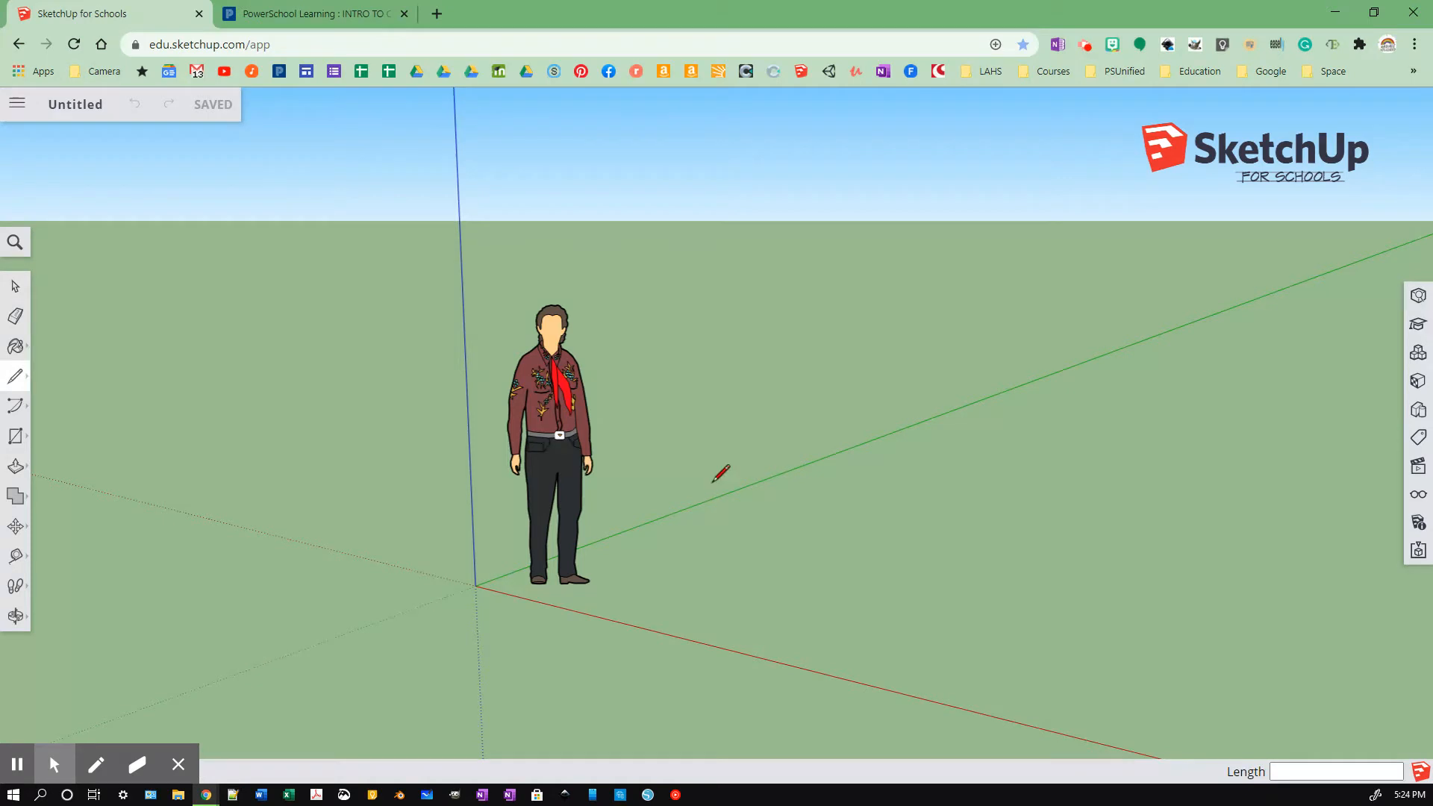
click(808, 500)
click(1021, 411)
click(1176, 497)
click(1073, 595)
click(846, 554)
click(810, 501)
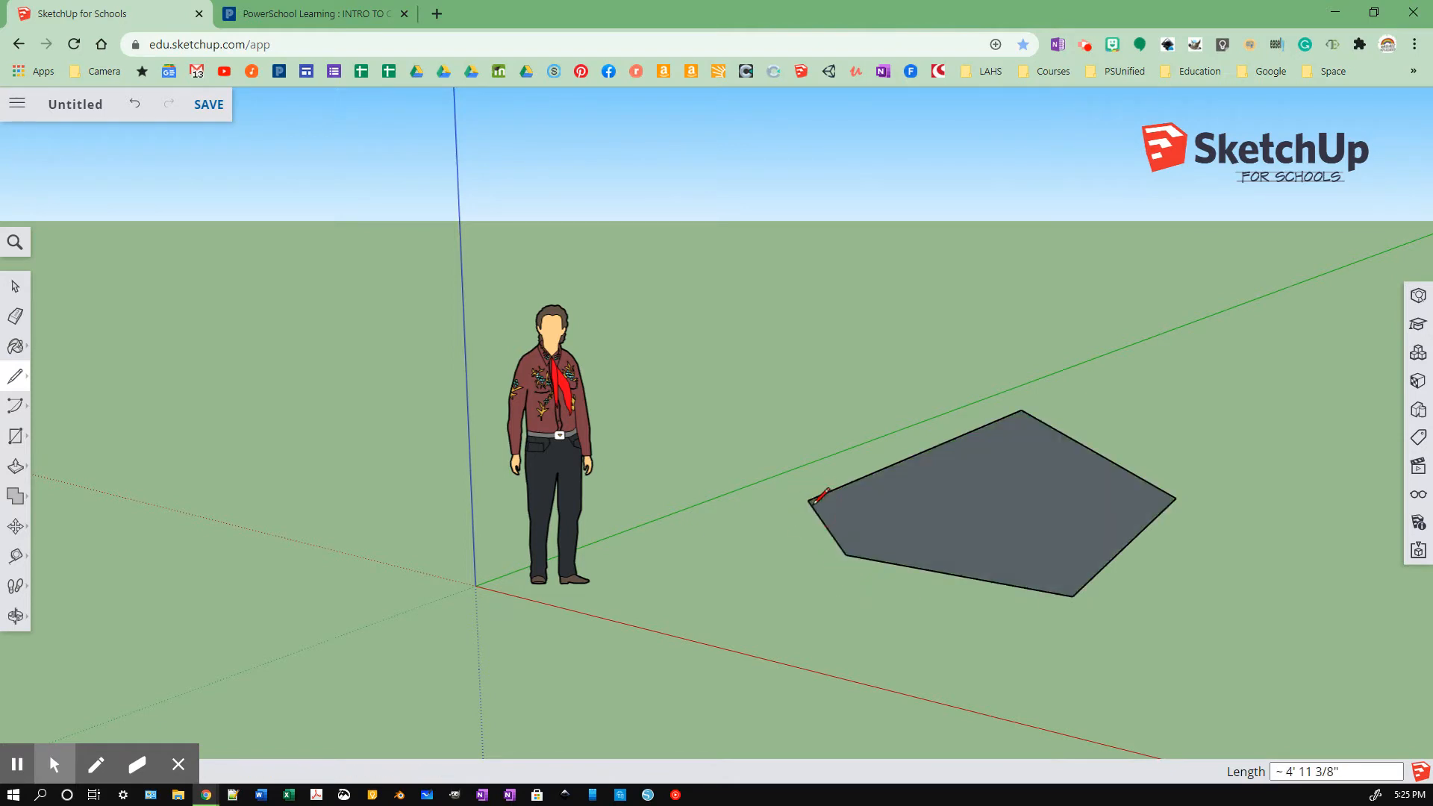
click(706, 354)
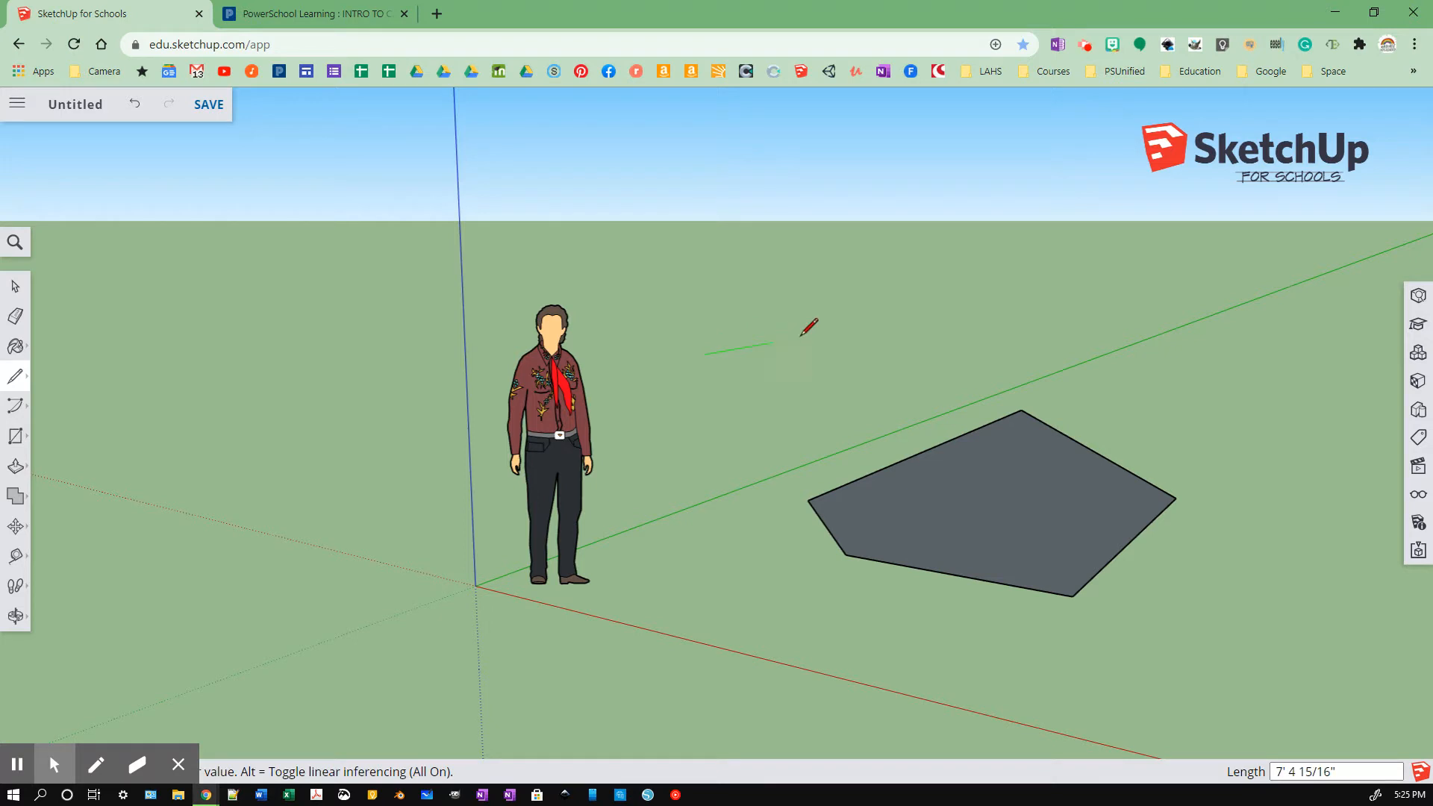
click(945, 312)
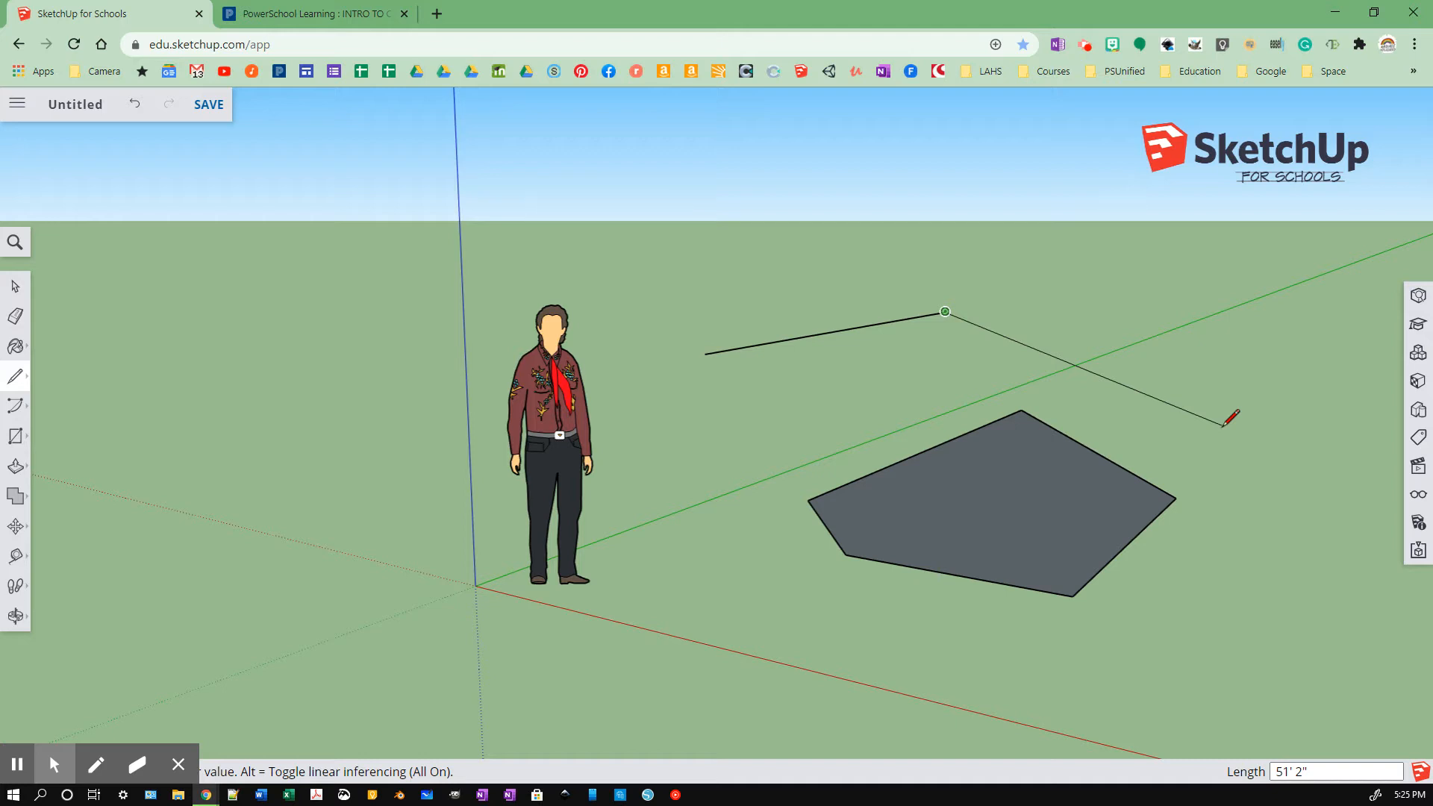
key(ctrl+z)
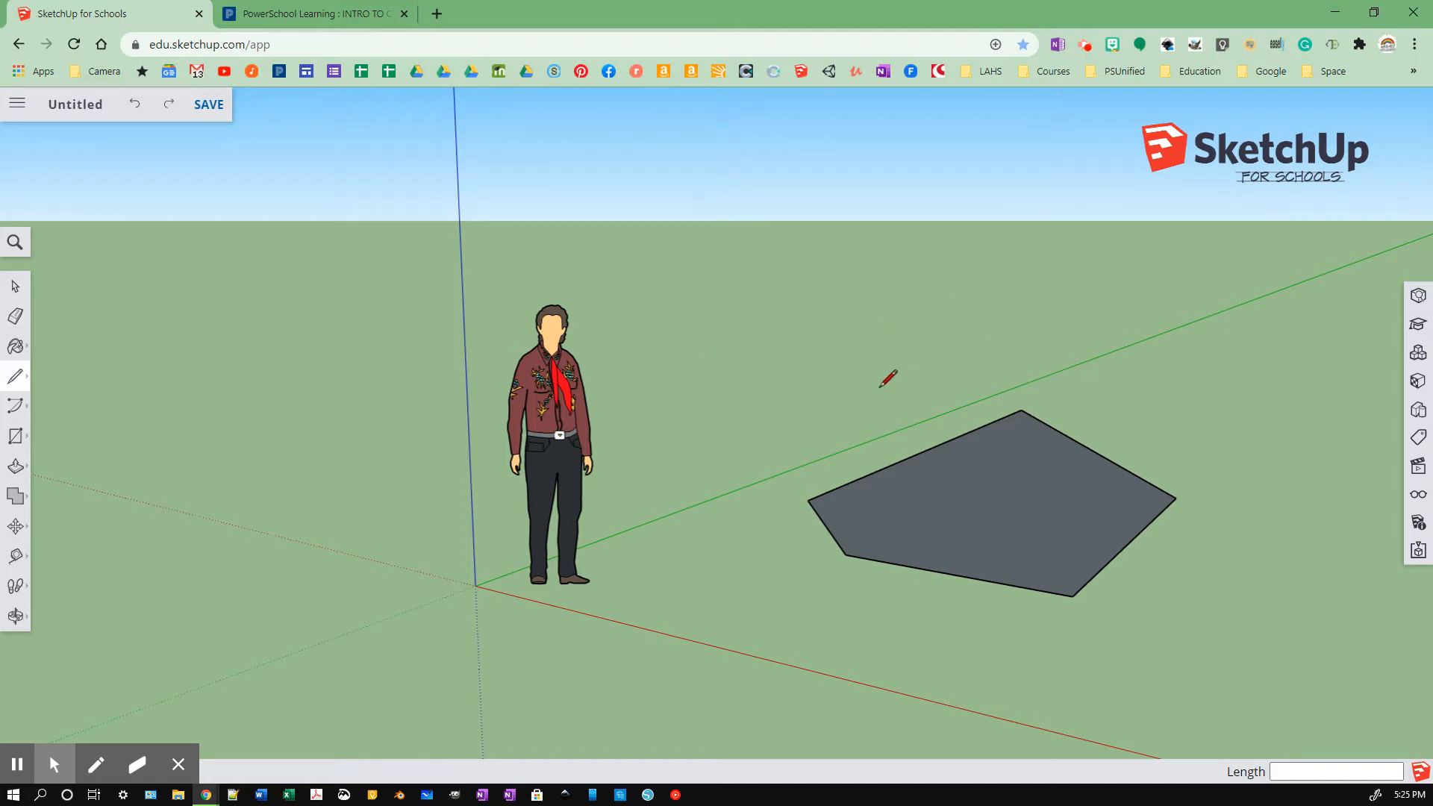
Step: Draw a closed triangle behind the five-sided polygon and a separate open line about 7' 8" long beside the figure
click(788, 383)
click(1000, 311)
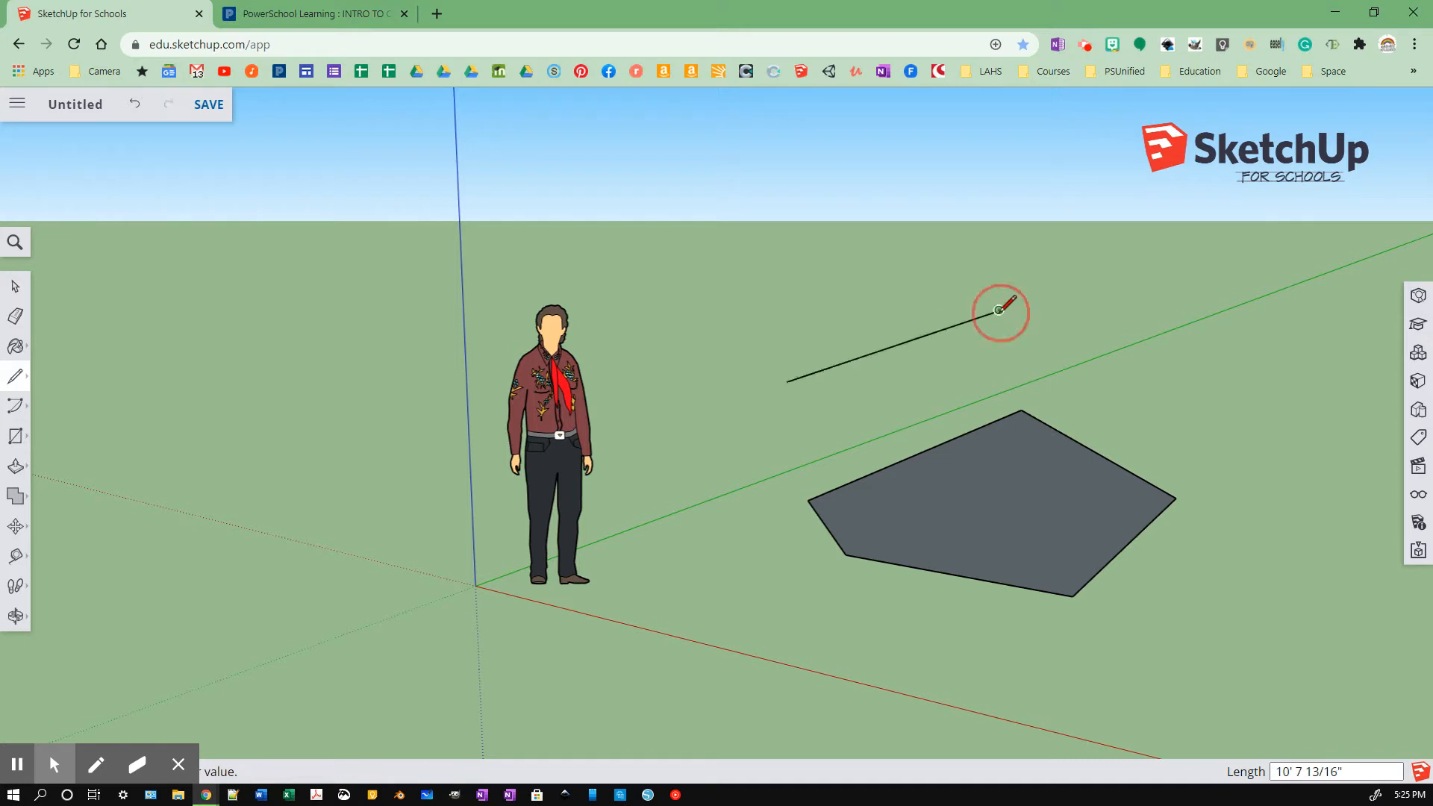
click(1184, 396)
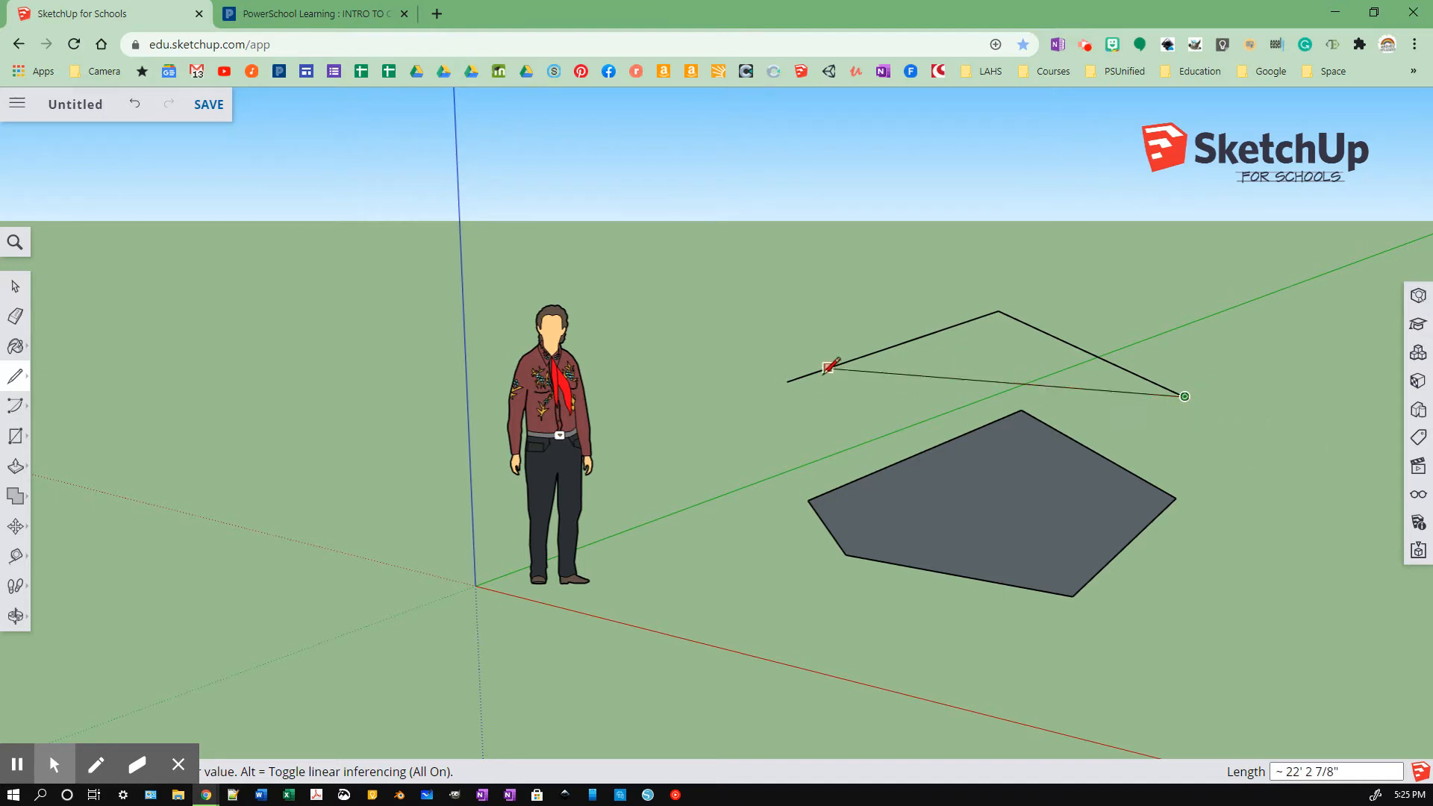
click(787, 381)
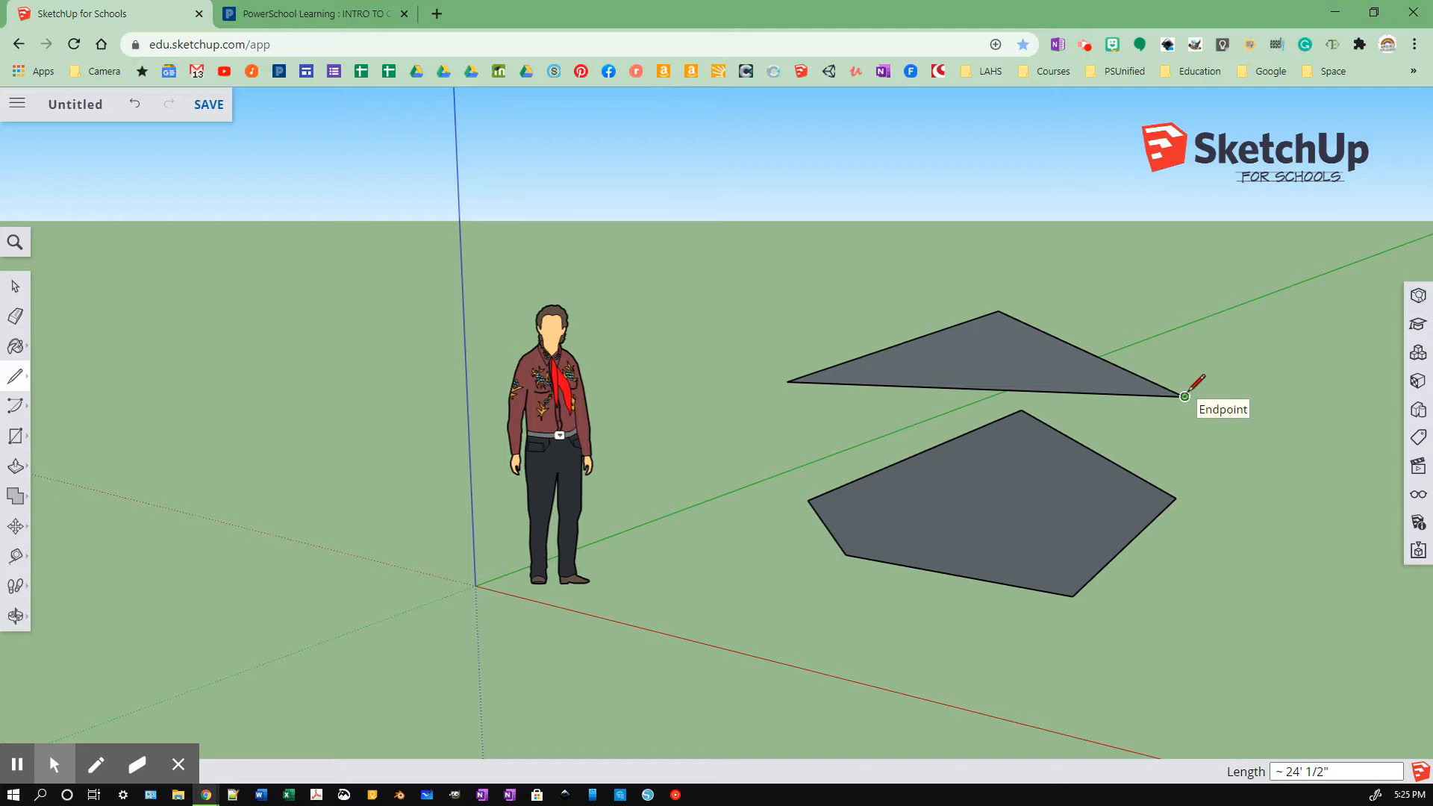
click(630, 270)
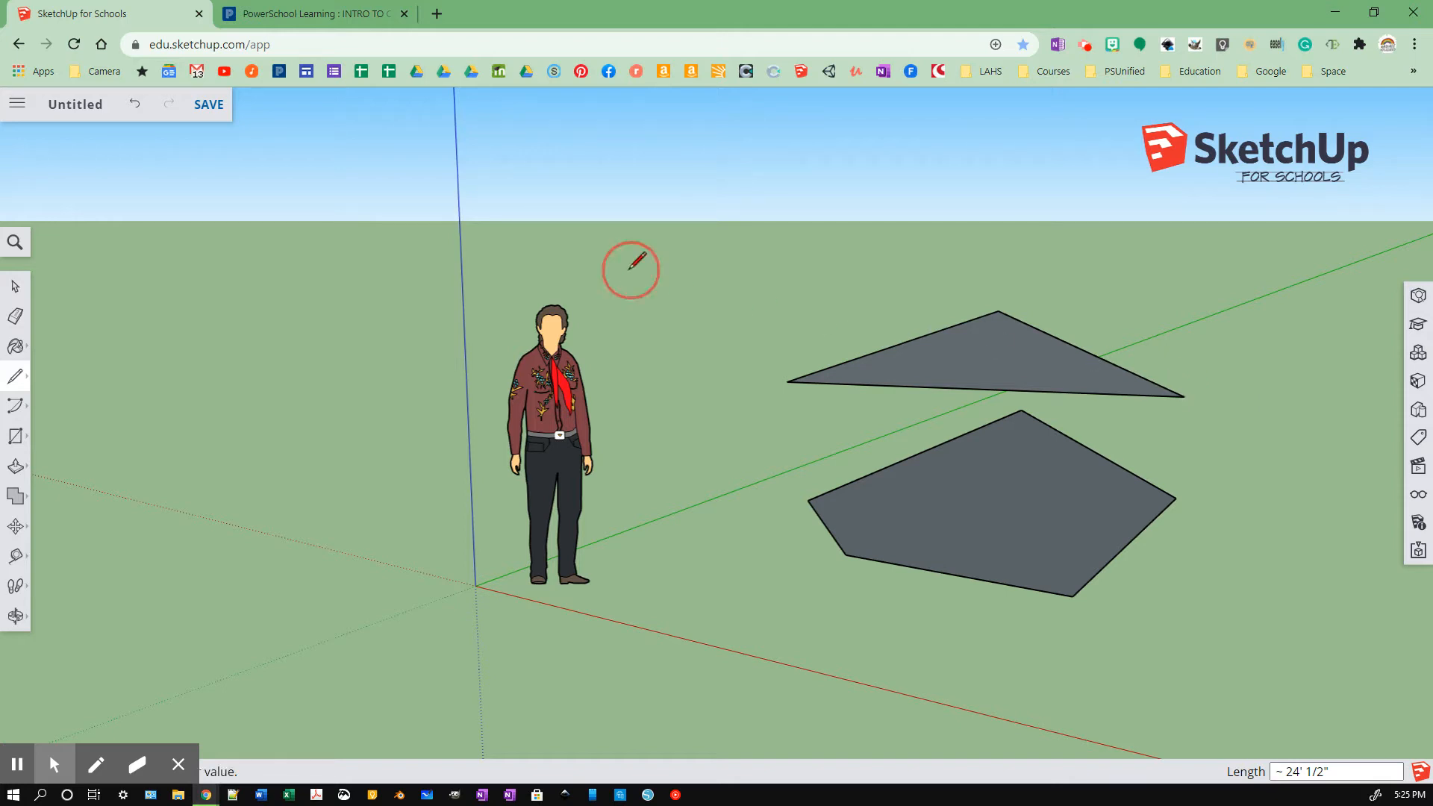
click(835, 255)
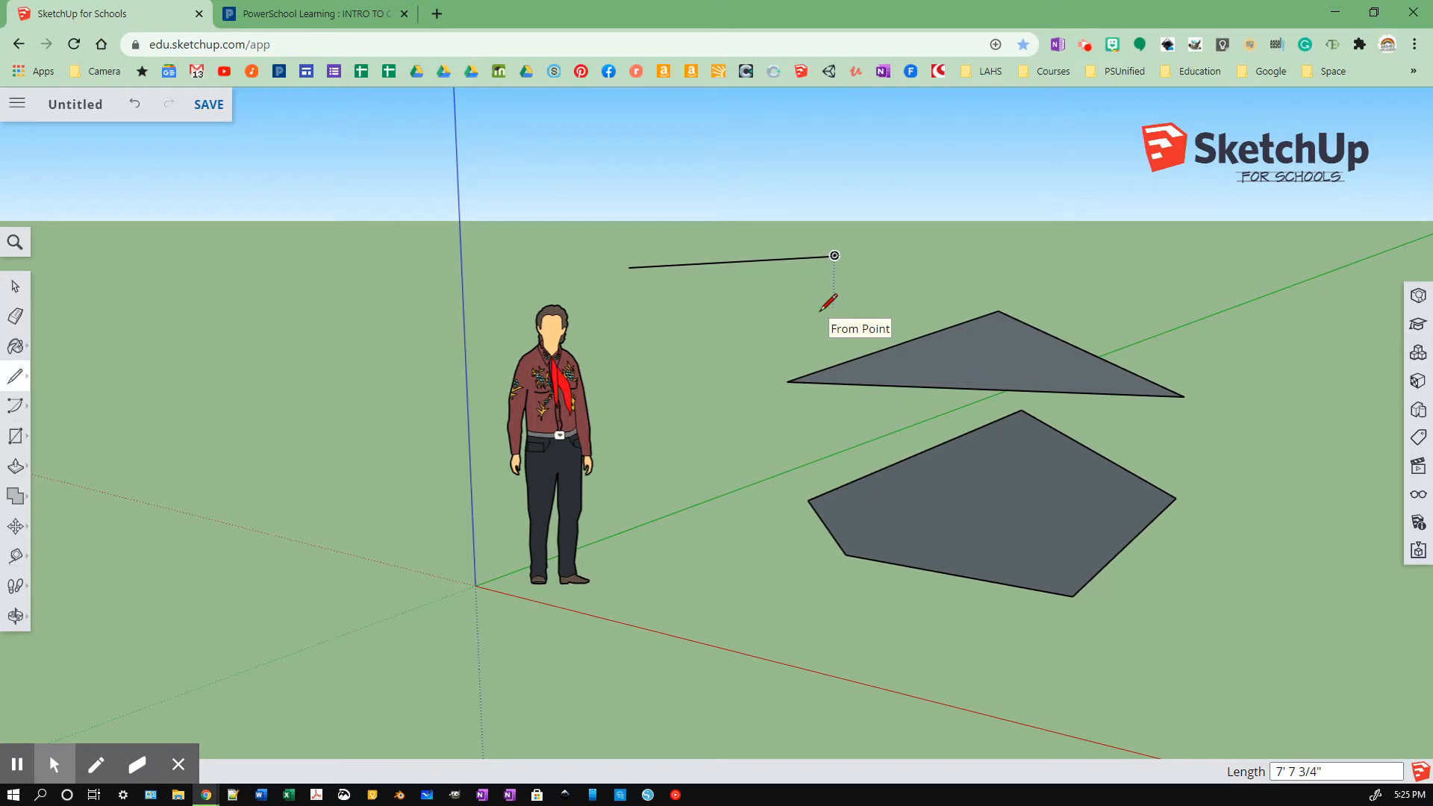
Step: Draw two rectangles: one about 2' by 3' 3" in front of the polygon, another about 3' 6" by 13' 1" overlapping the polygon's corner
key(c)
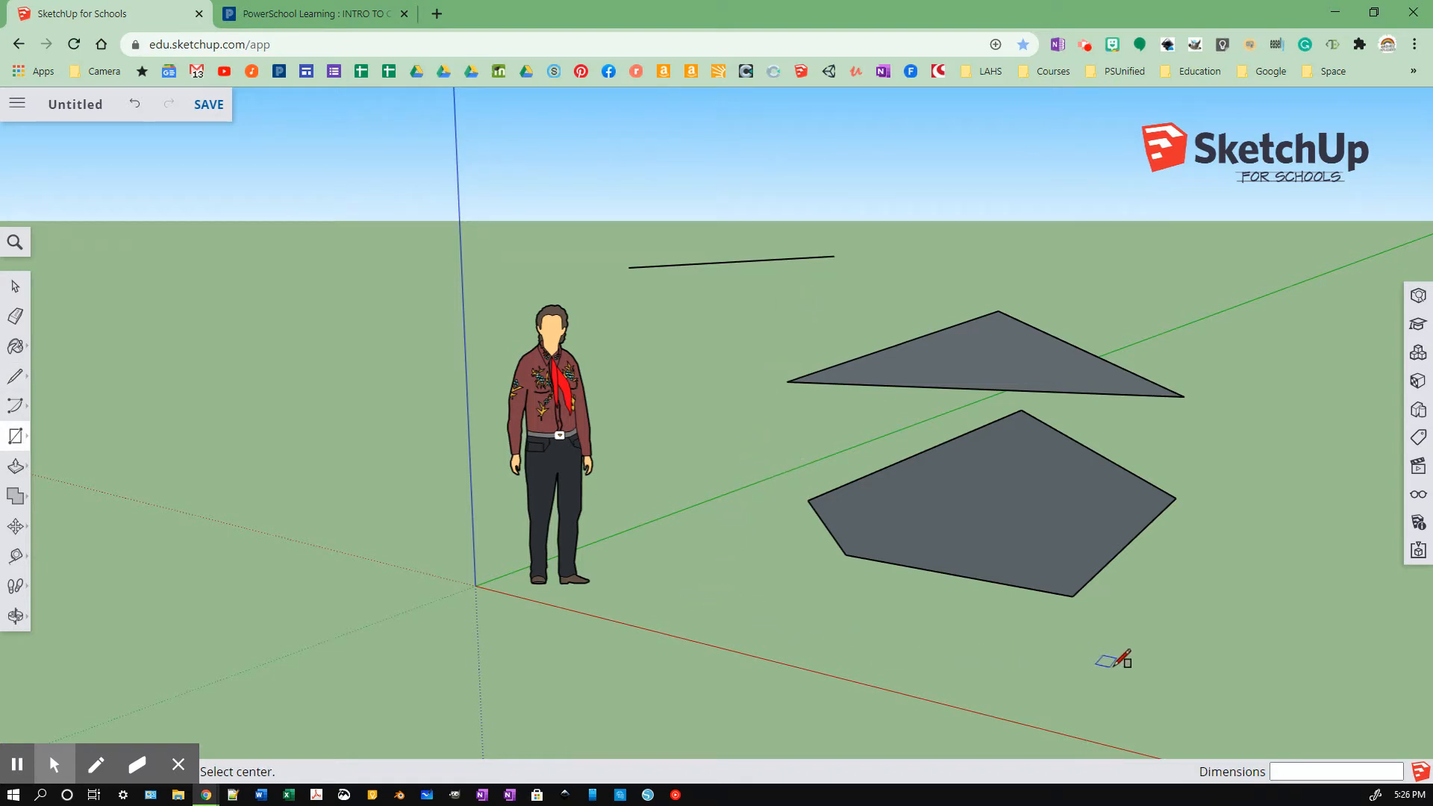
click(1146, 632)
click(1238, 723)
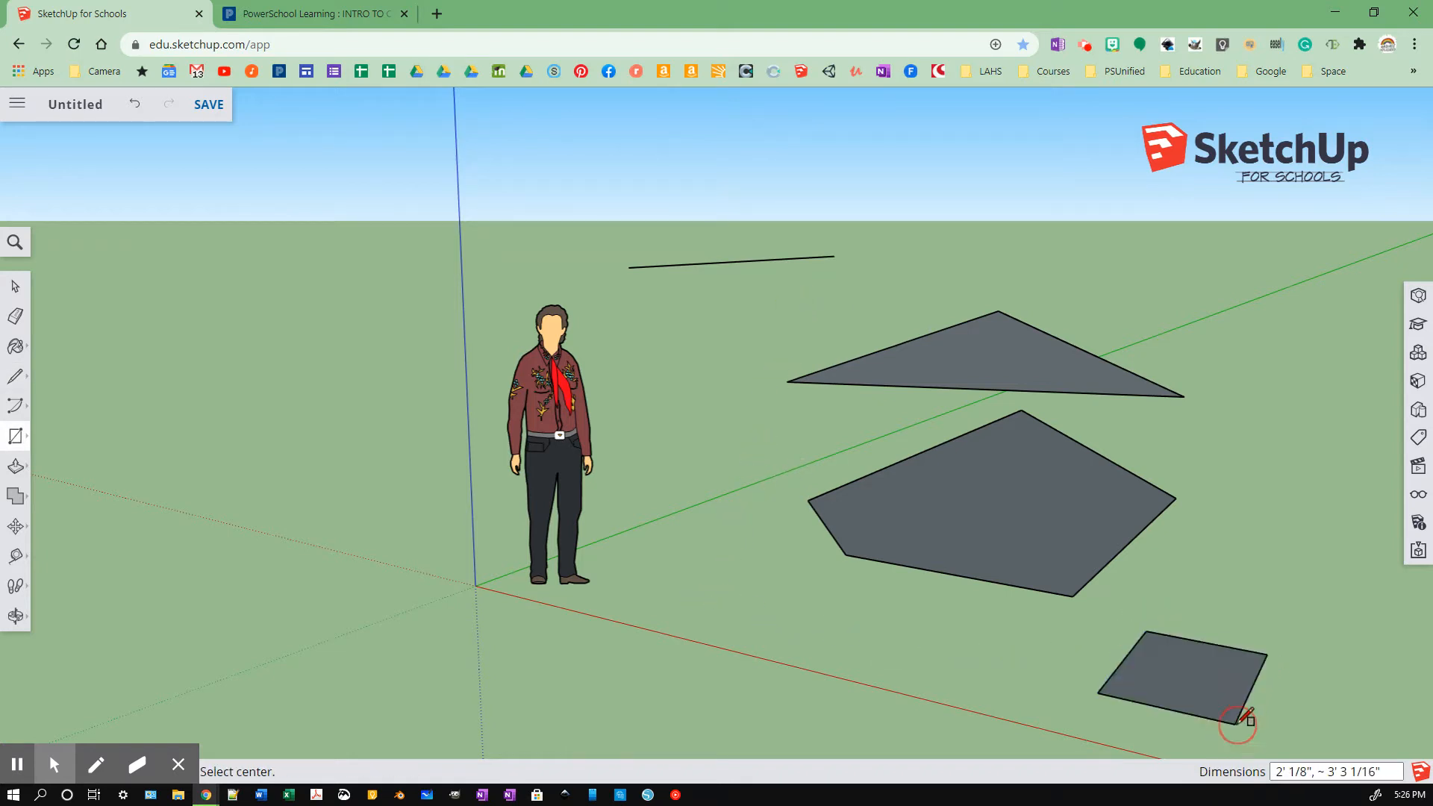
drag(1239, 434, 1307, 533)
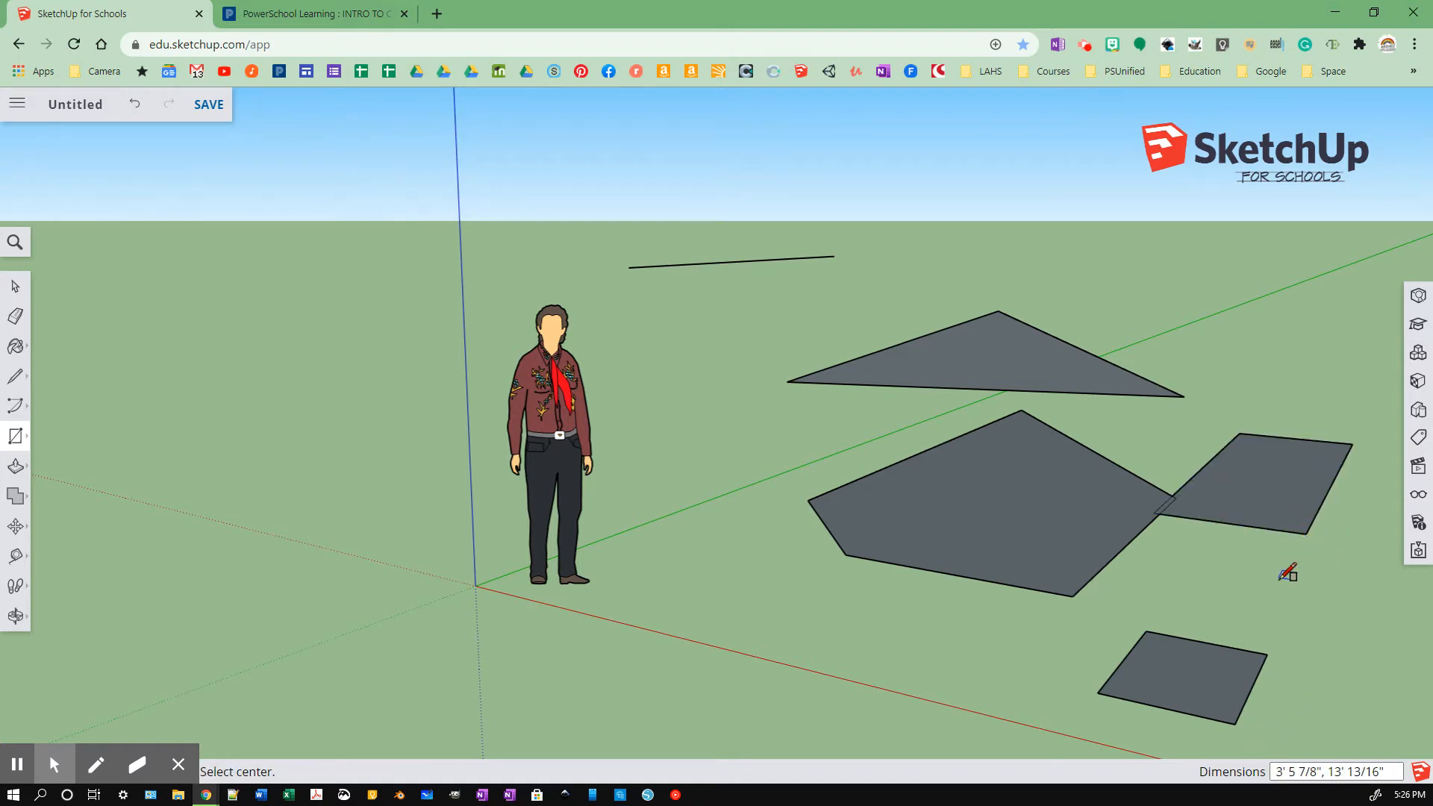
Step: Erase the dividing edge and stray edge ends where the rectangle overlaps the polygon, merging them into one face
key(e)
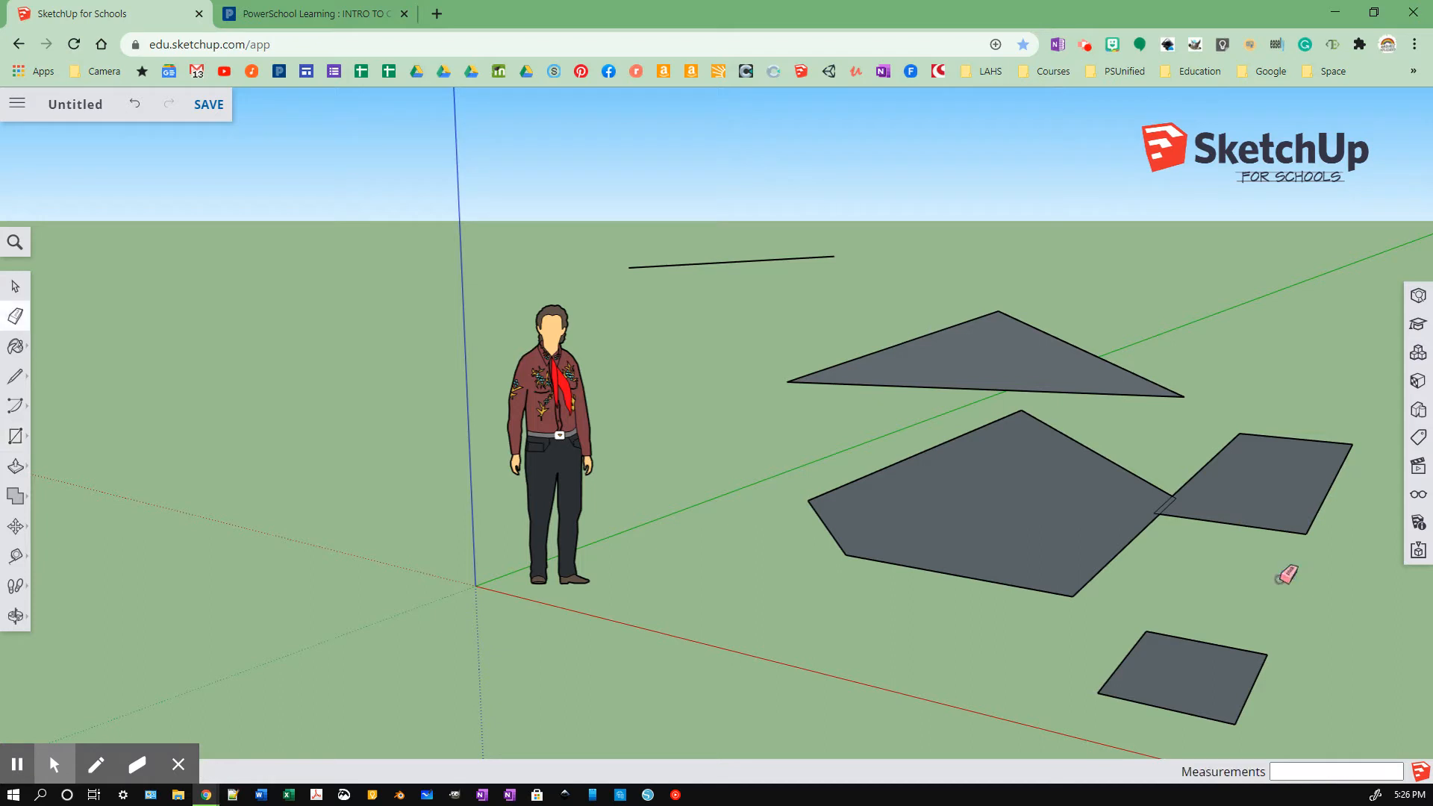
click(1165, 508)
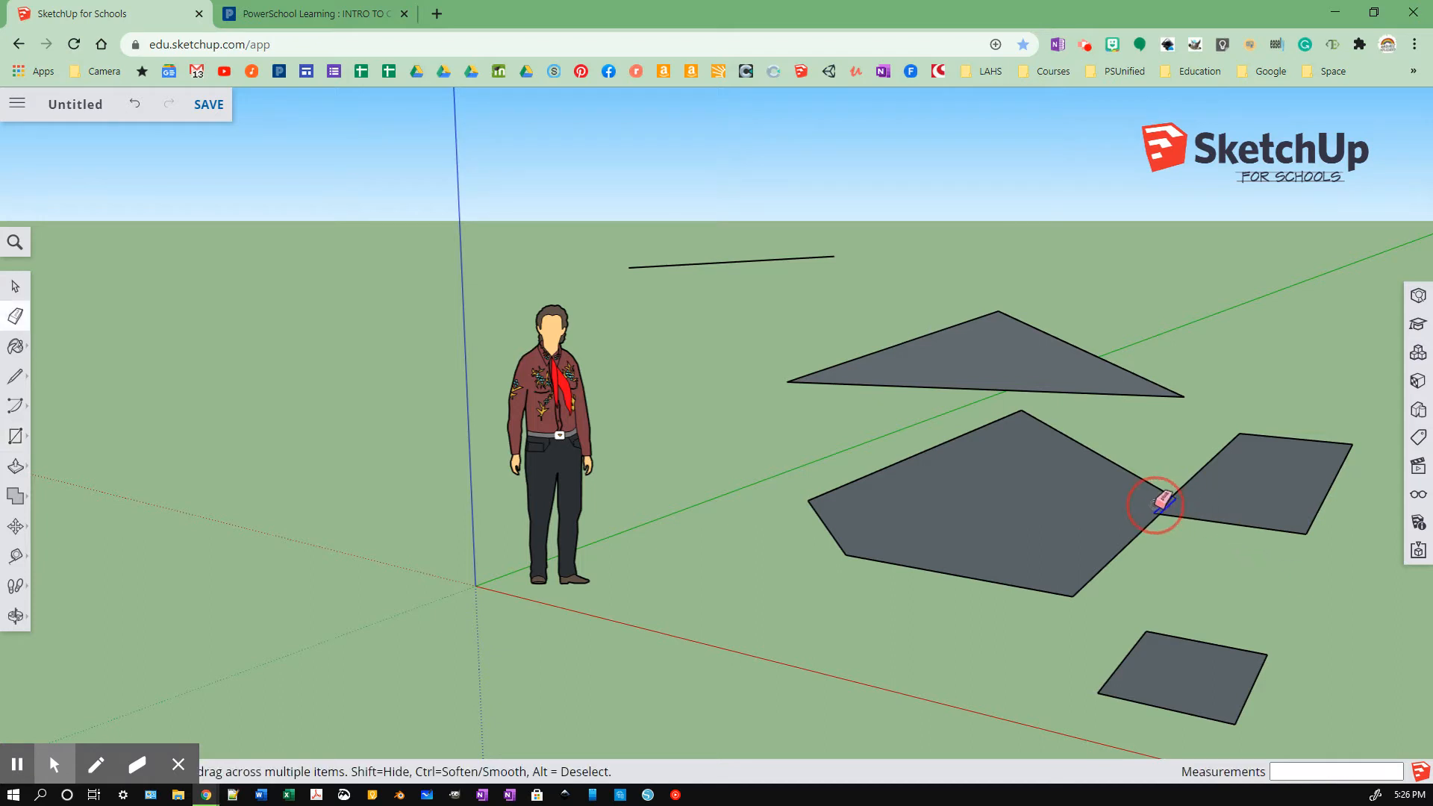
scroll(1164, 515, up, 2)
scroll(1164, 515, up, 4)
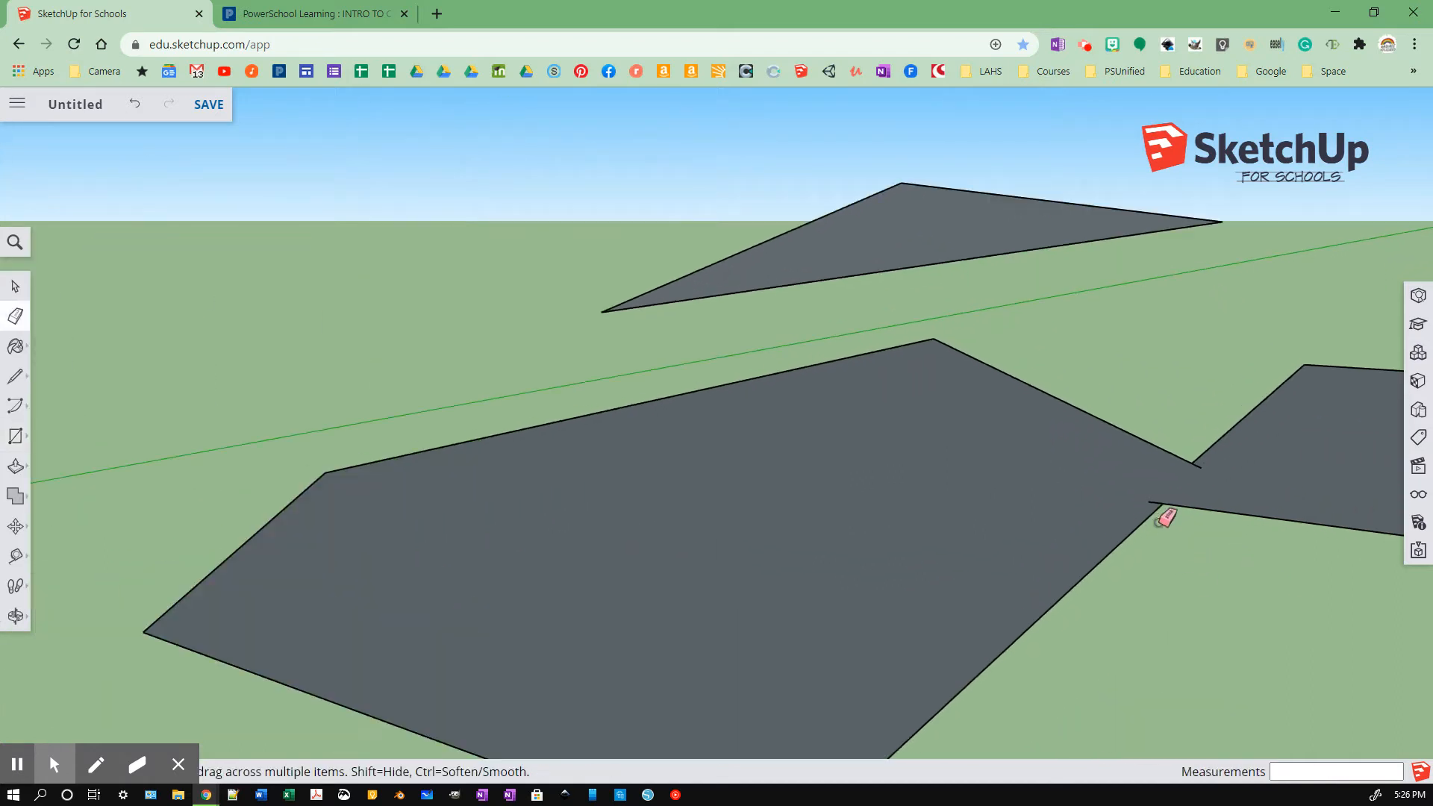
click(1149, 476)
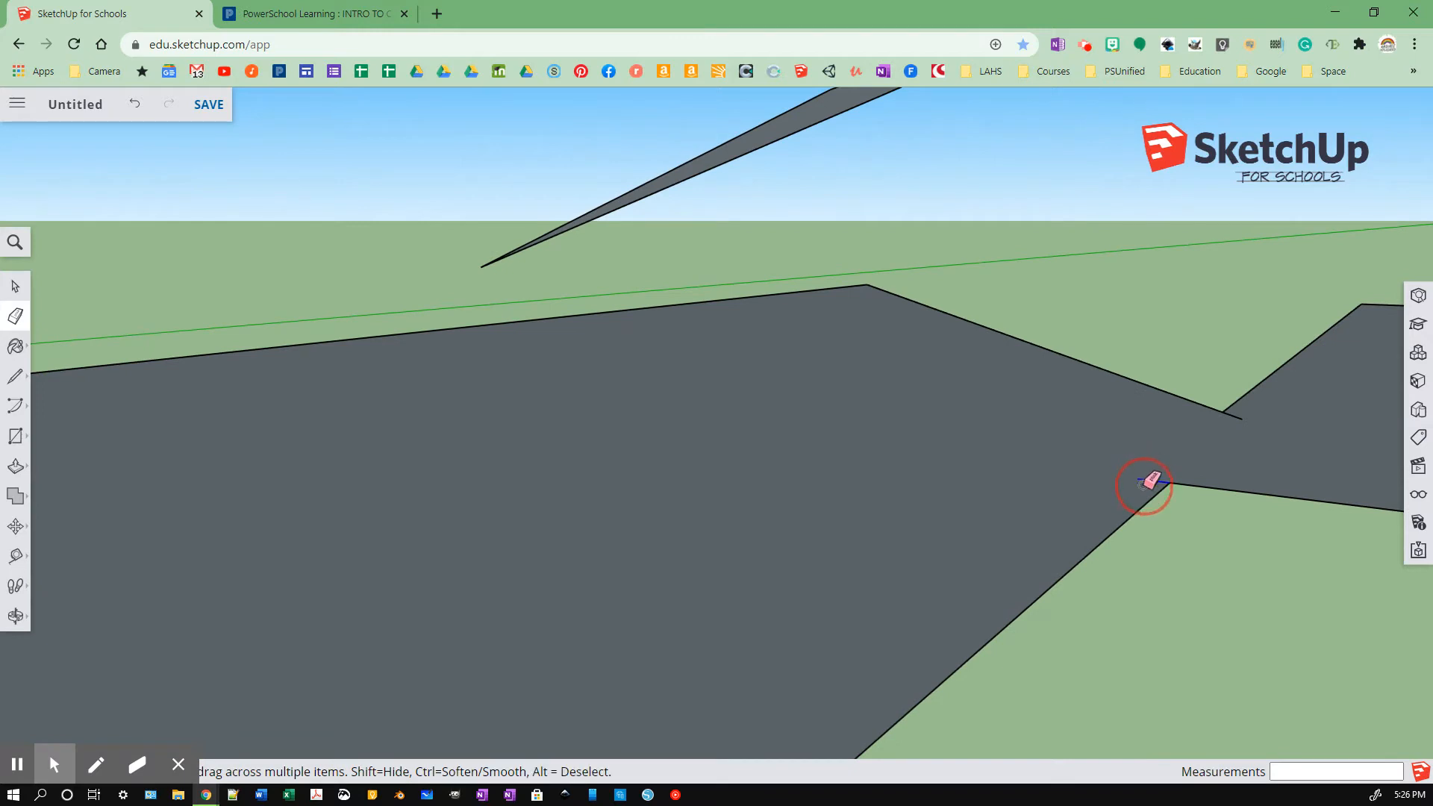
click(1230, 415)
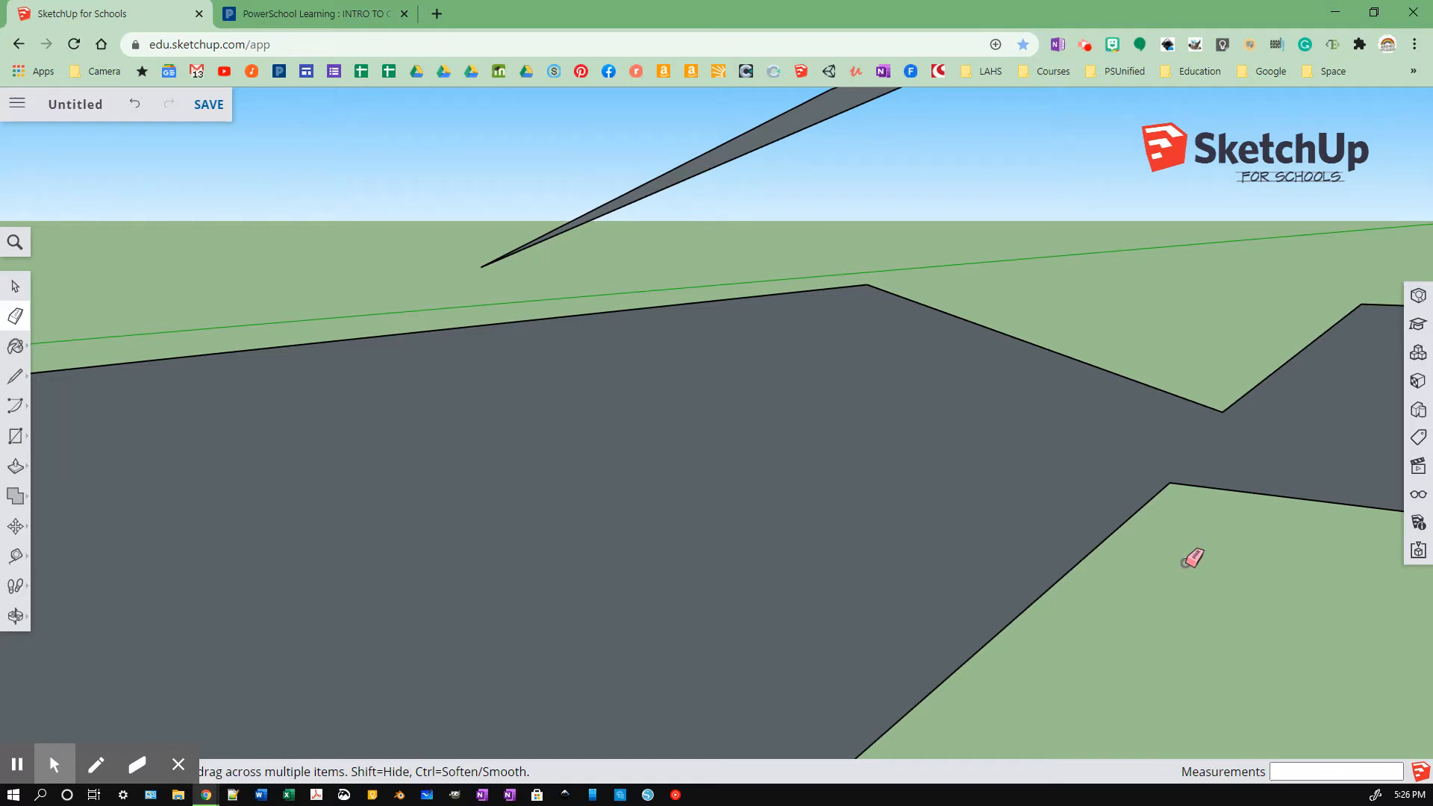
Step: Select the entire joined polygon, including its face and all its edges
scroll(1193, 558, up, 2)
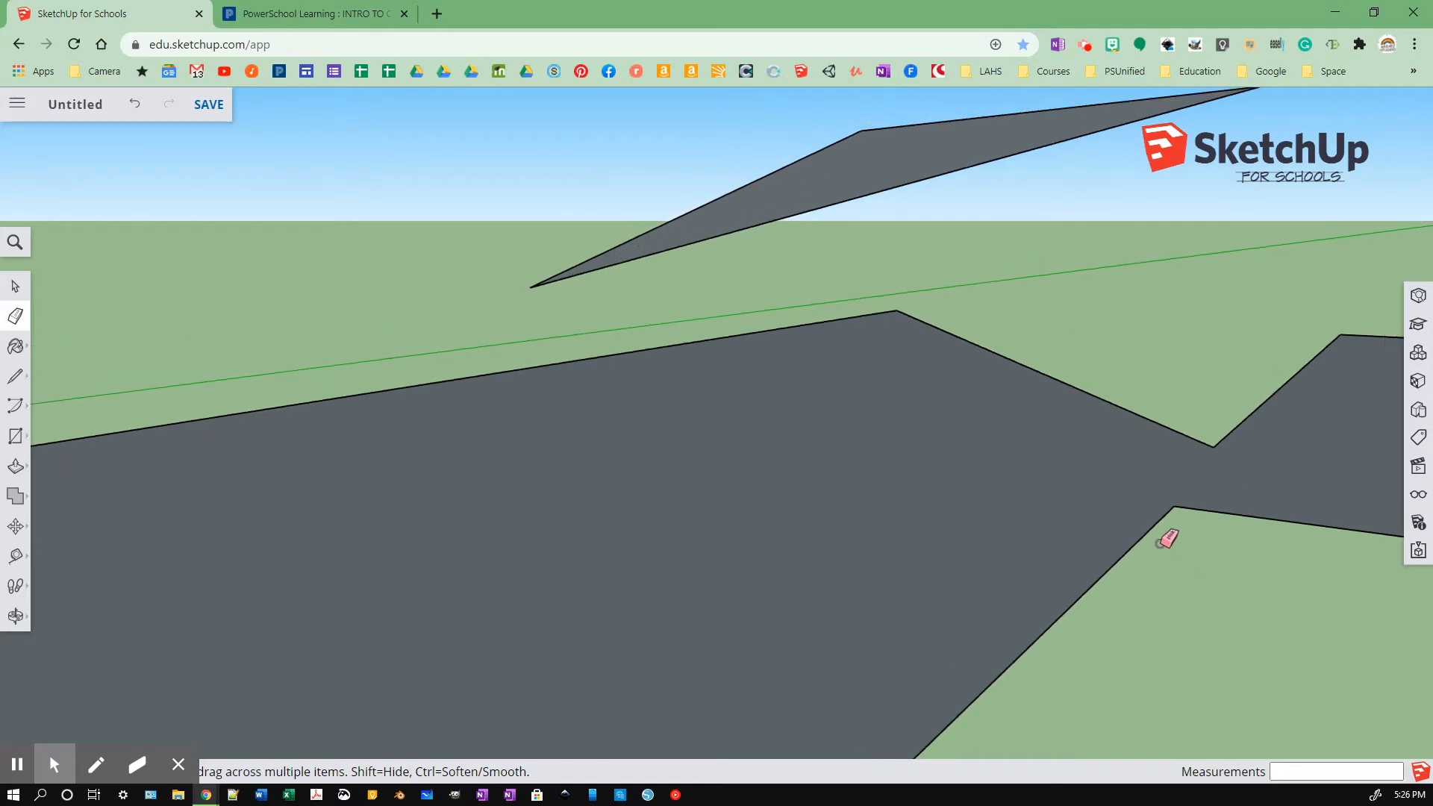
scroll(1167, 537, down, 5)
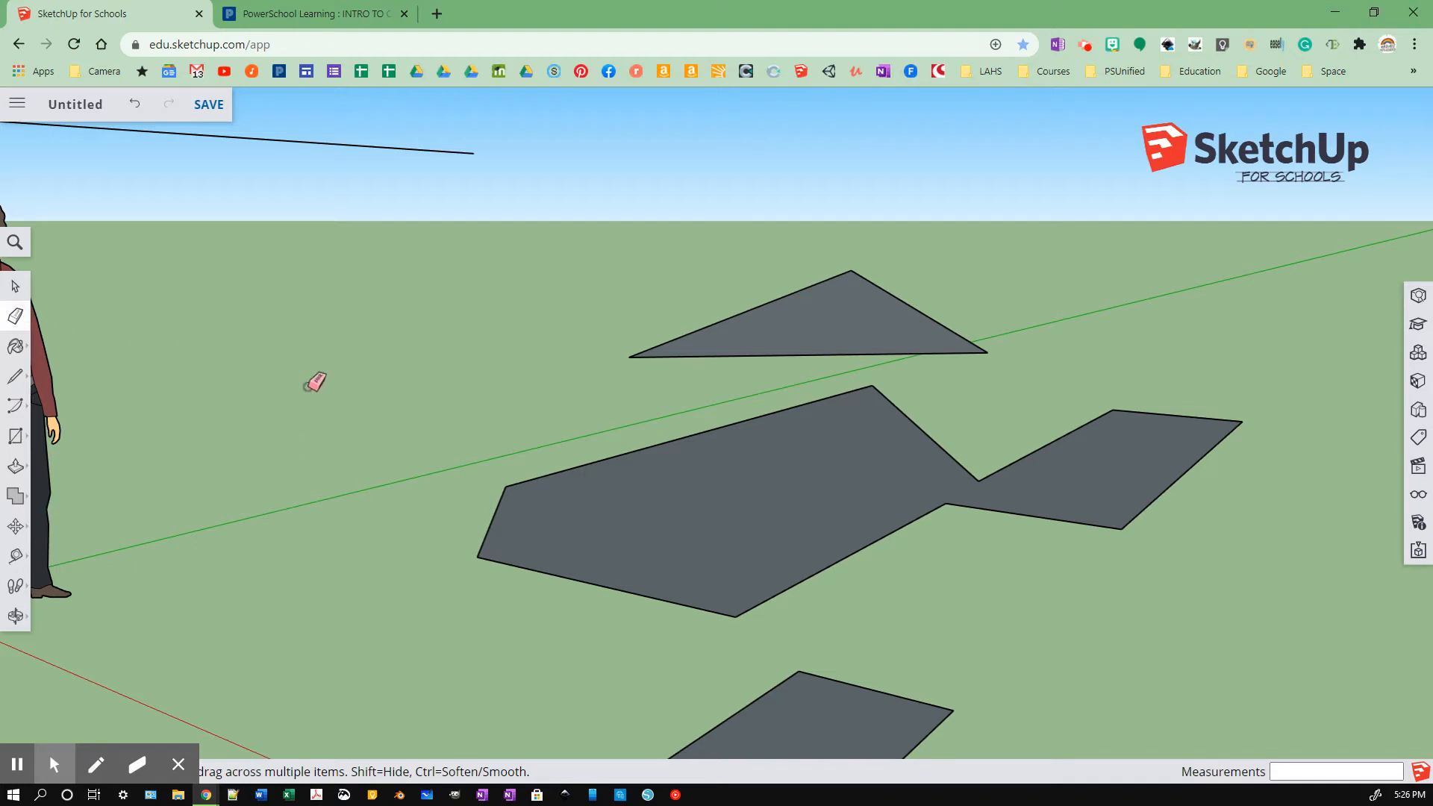
key(space)
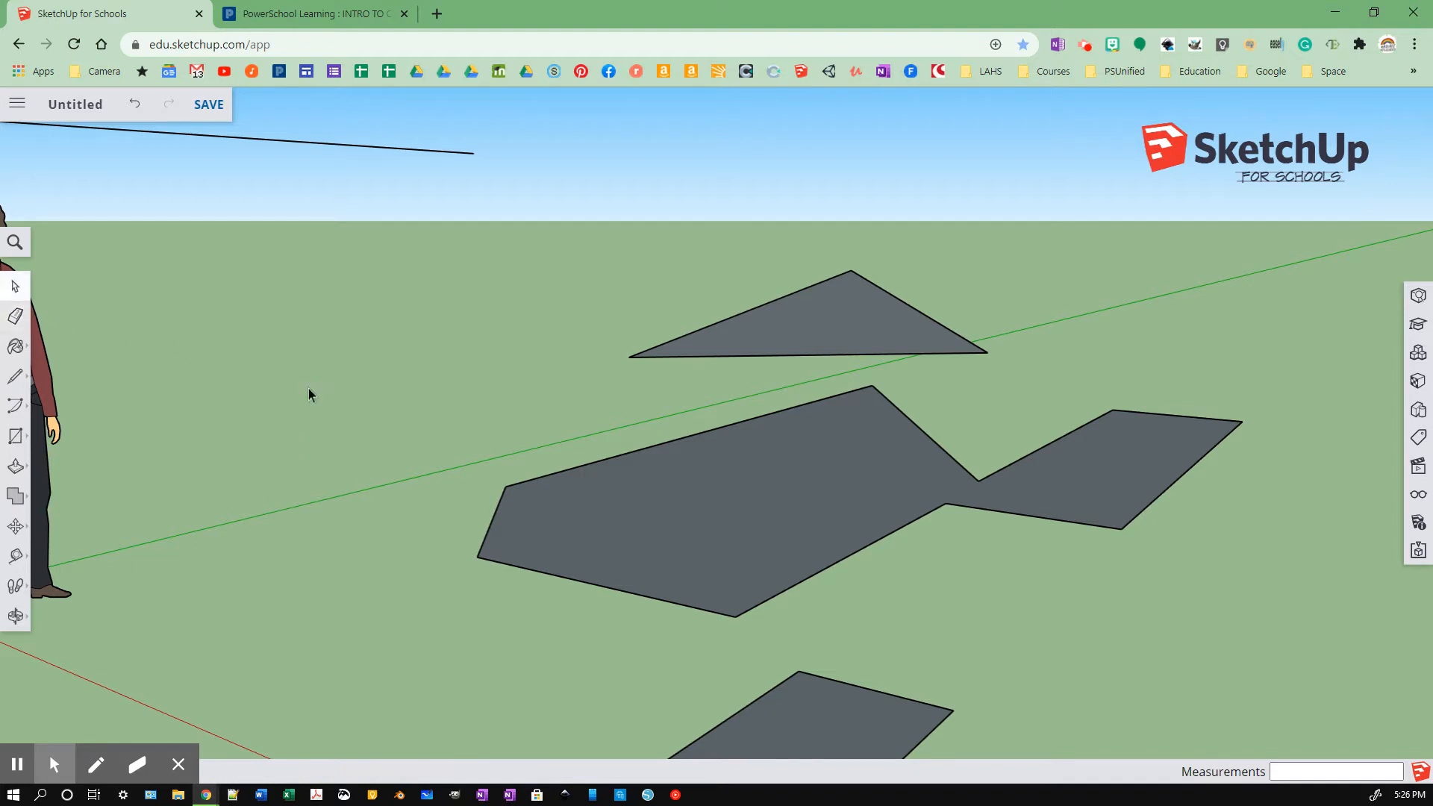
drag(342, 308, 480, 526)
drag(658, 436, 822, 696)
drag(1231, 446, 458, 633)
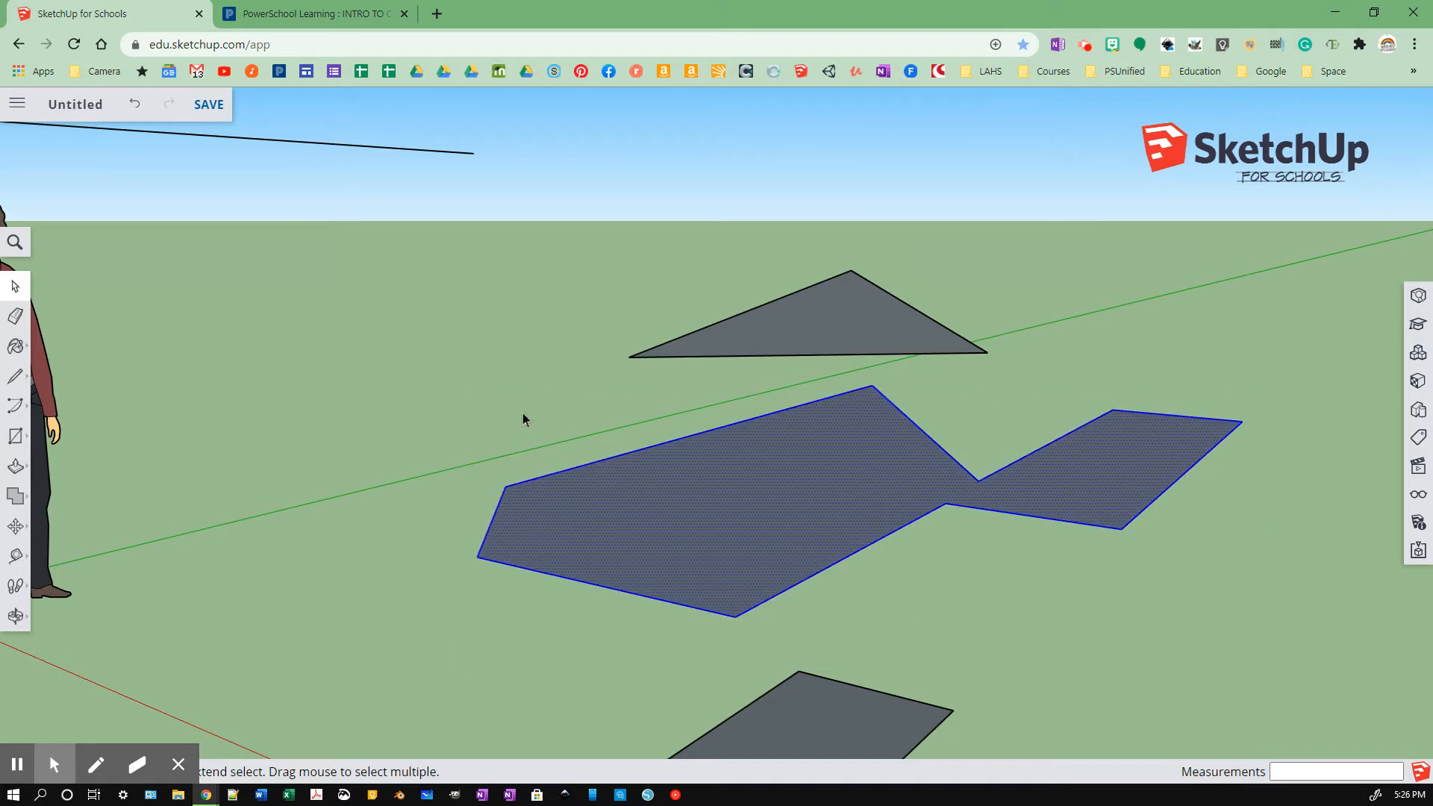
Step: Select the triangle's face and the two edges meeting at its right corner with a crossing selection
drag(595, 228, 727, 409)
drag(617, 312, 726, 408)
drag(1076, 261, 938, 415)
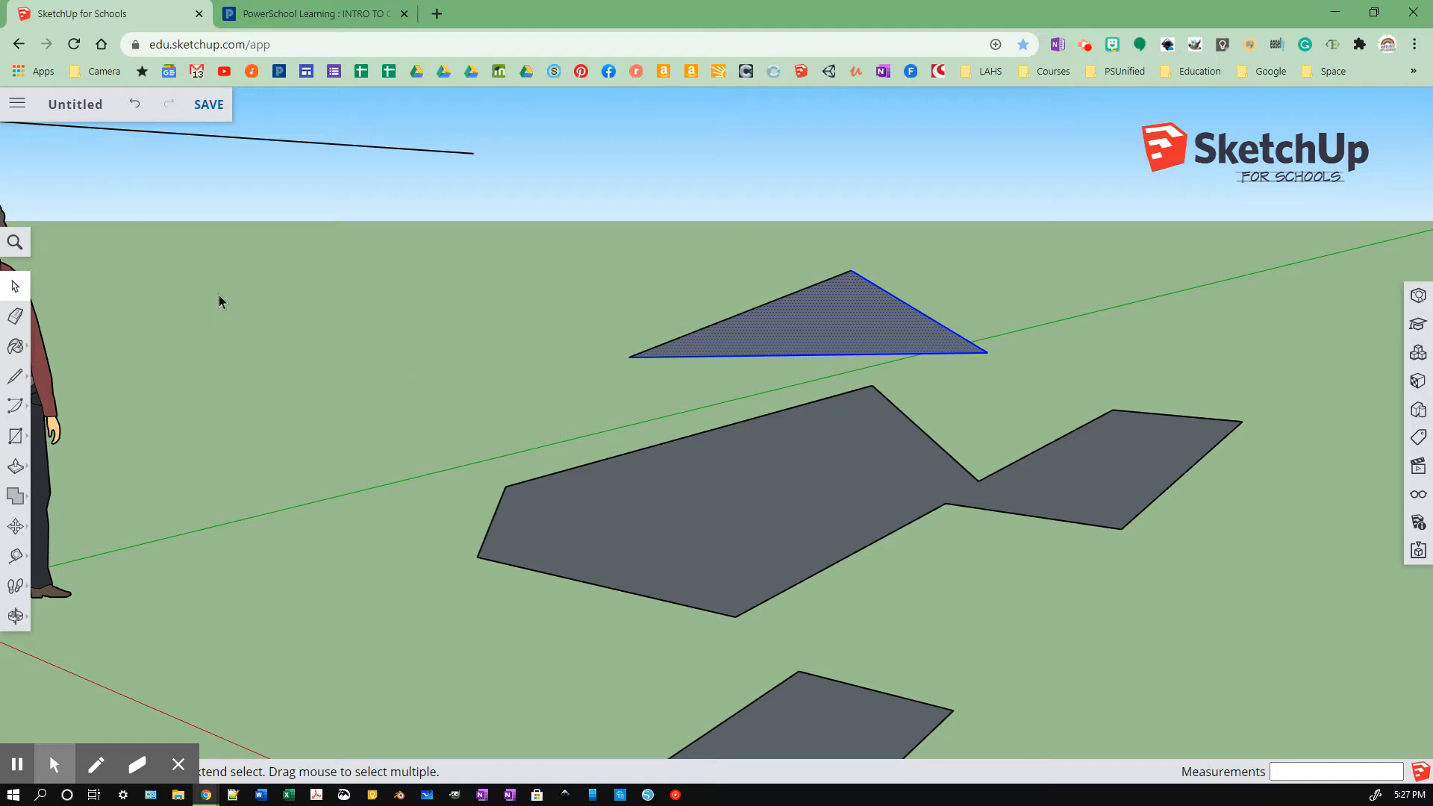
Step: Compare enclosing window selections on the joined polygon with a crossing selection over its narrower end and the triangle
drag(217, 293, 1292, 658)
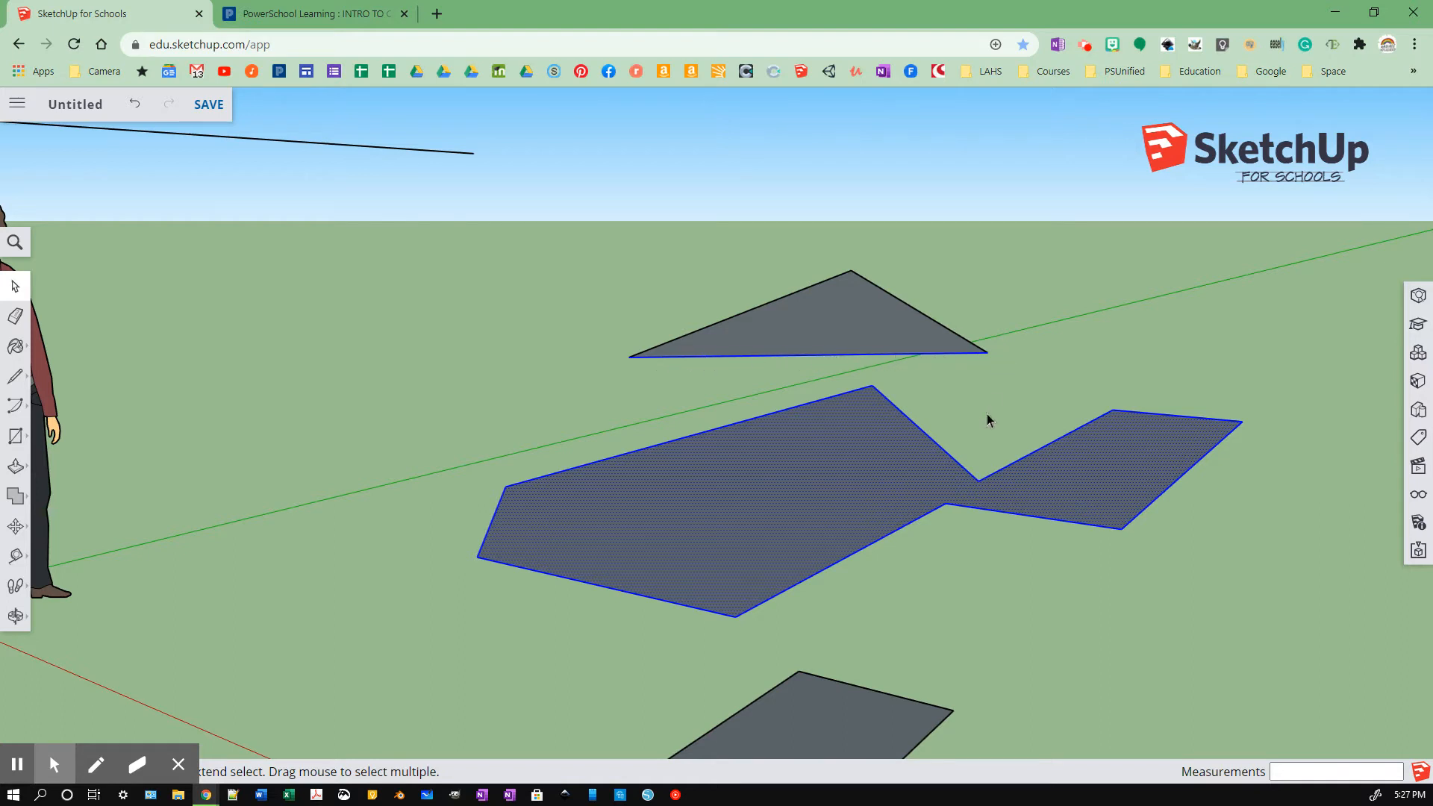
drag(206, 315, 844, 653)
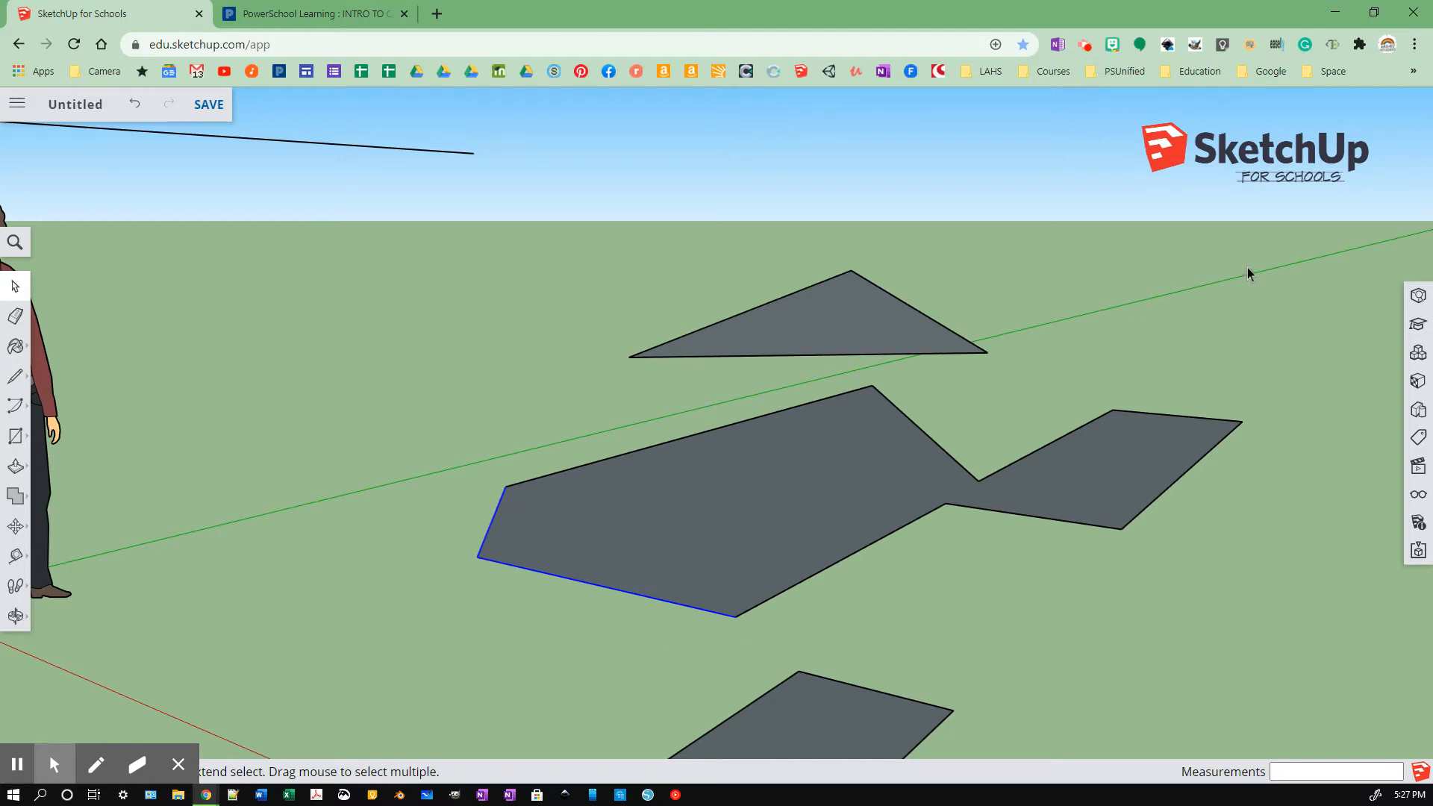
drag(1247, 267, 1077, 368)
drag(980, 604, 966, 617)
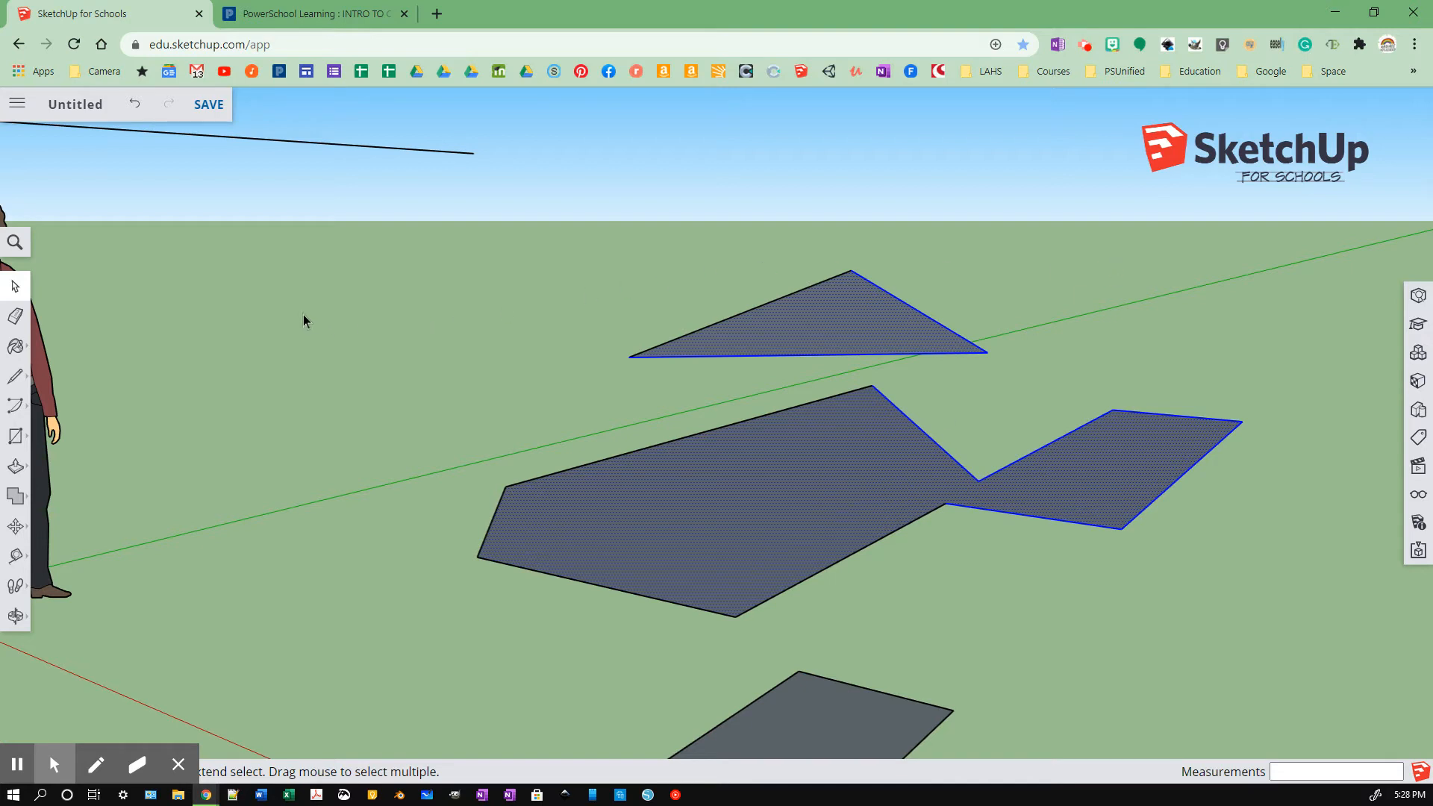
Step: Compare a window selection of the joined polygon's leftmost edge with a crossing selection touching both shapes, and clear the selection
drag(245, 286, 610, 650)
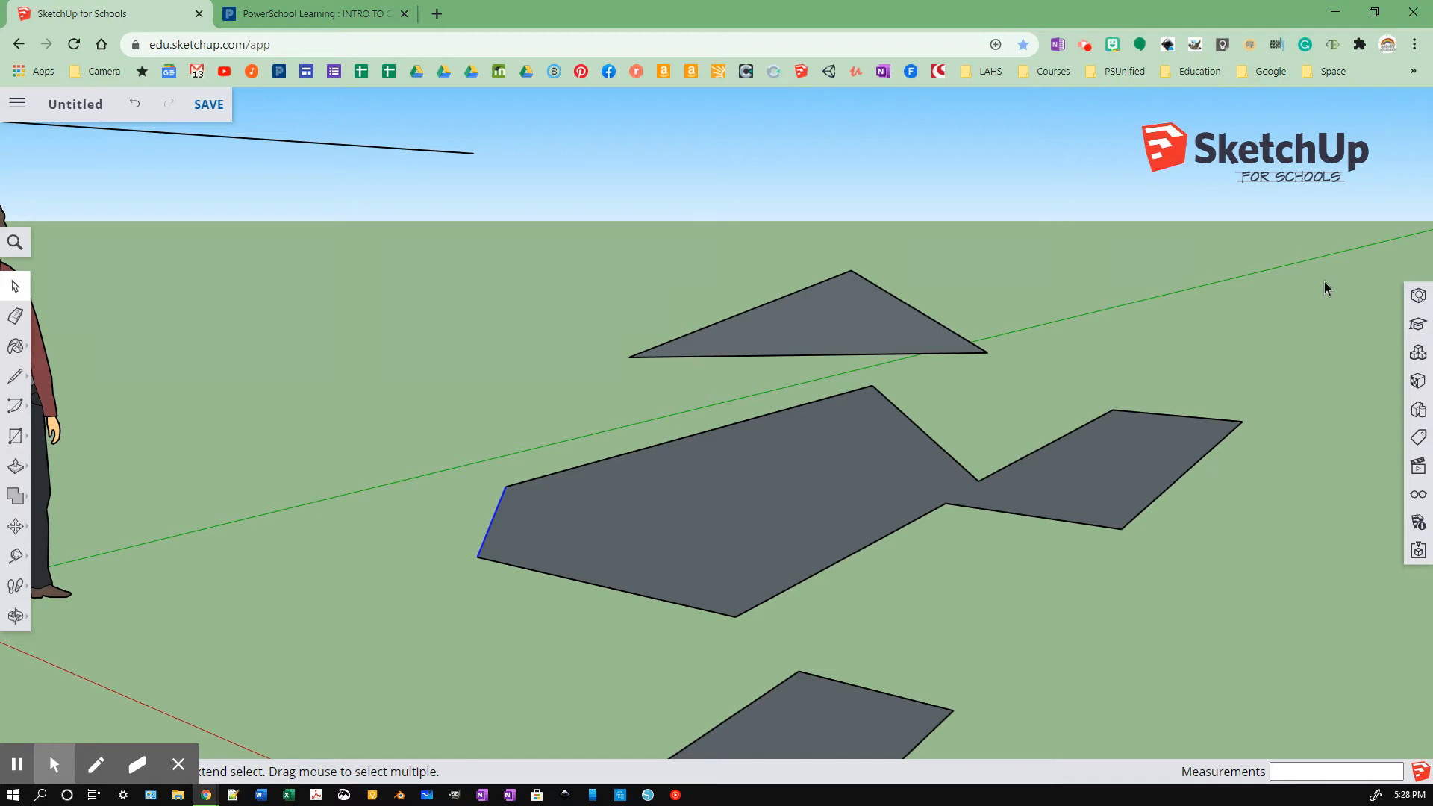
drag(1323, 281, 460, 499)
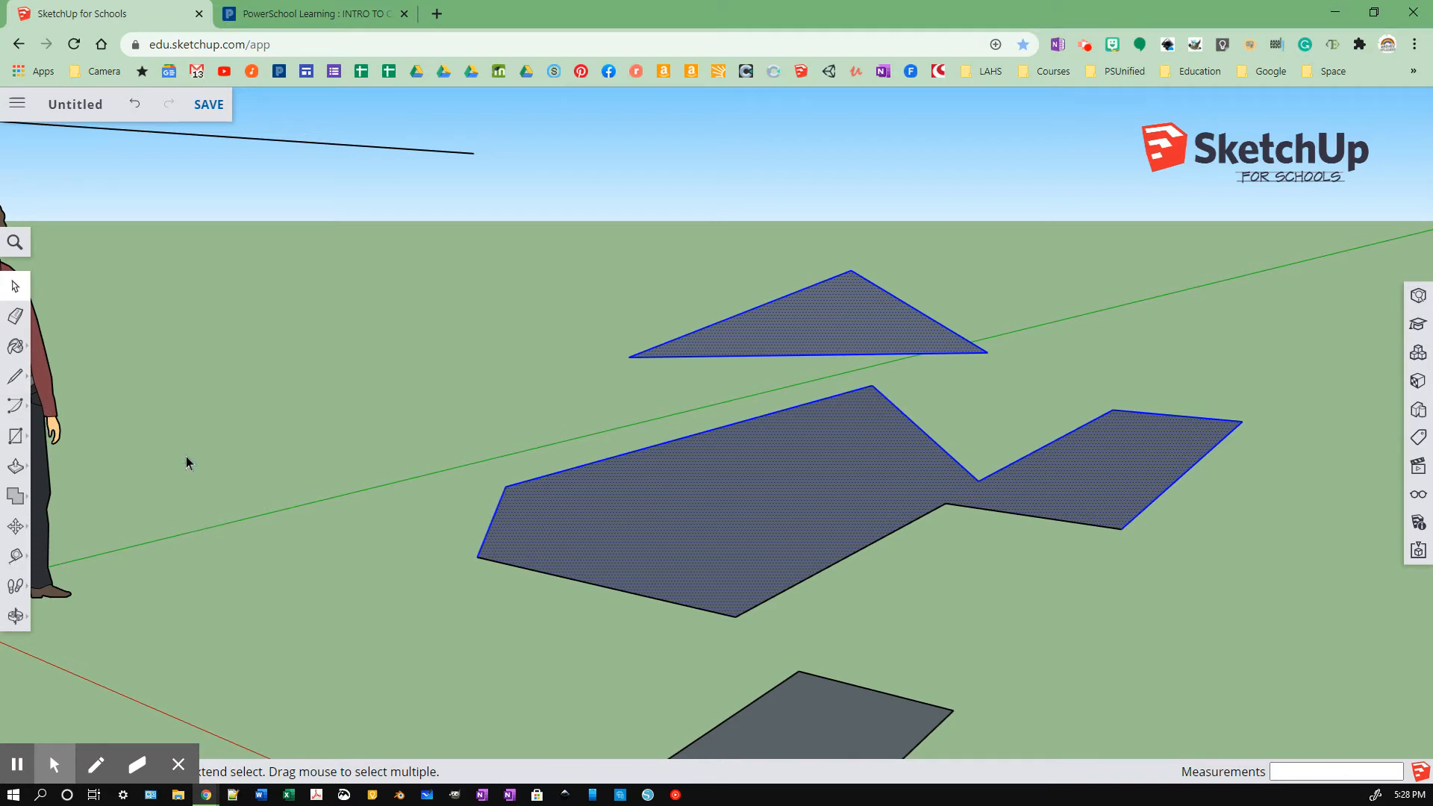
drag(273, 317, 335, 448)
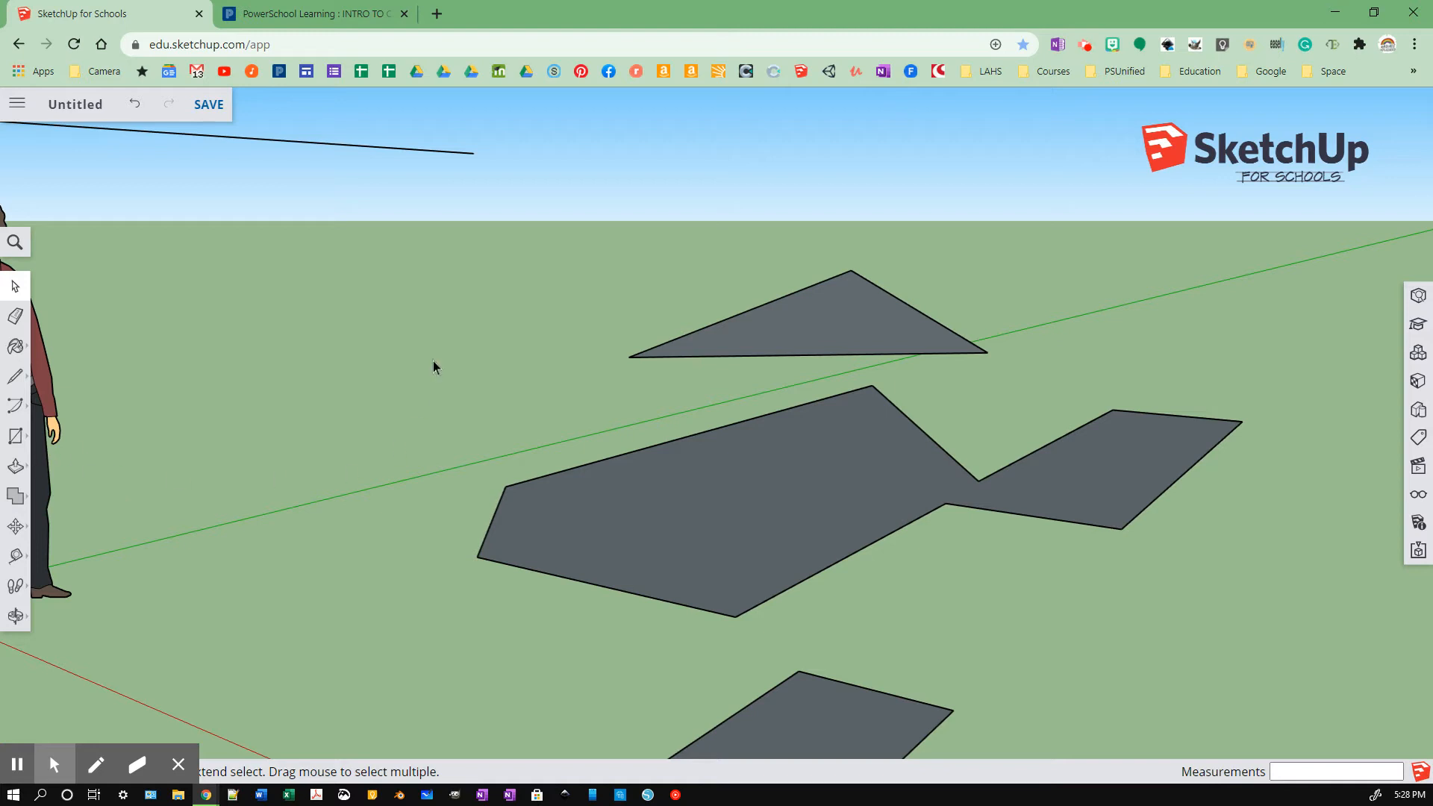
Step: Extrude the joined polygon's face upward about 5' 6" with Push/Pull
key(p)
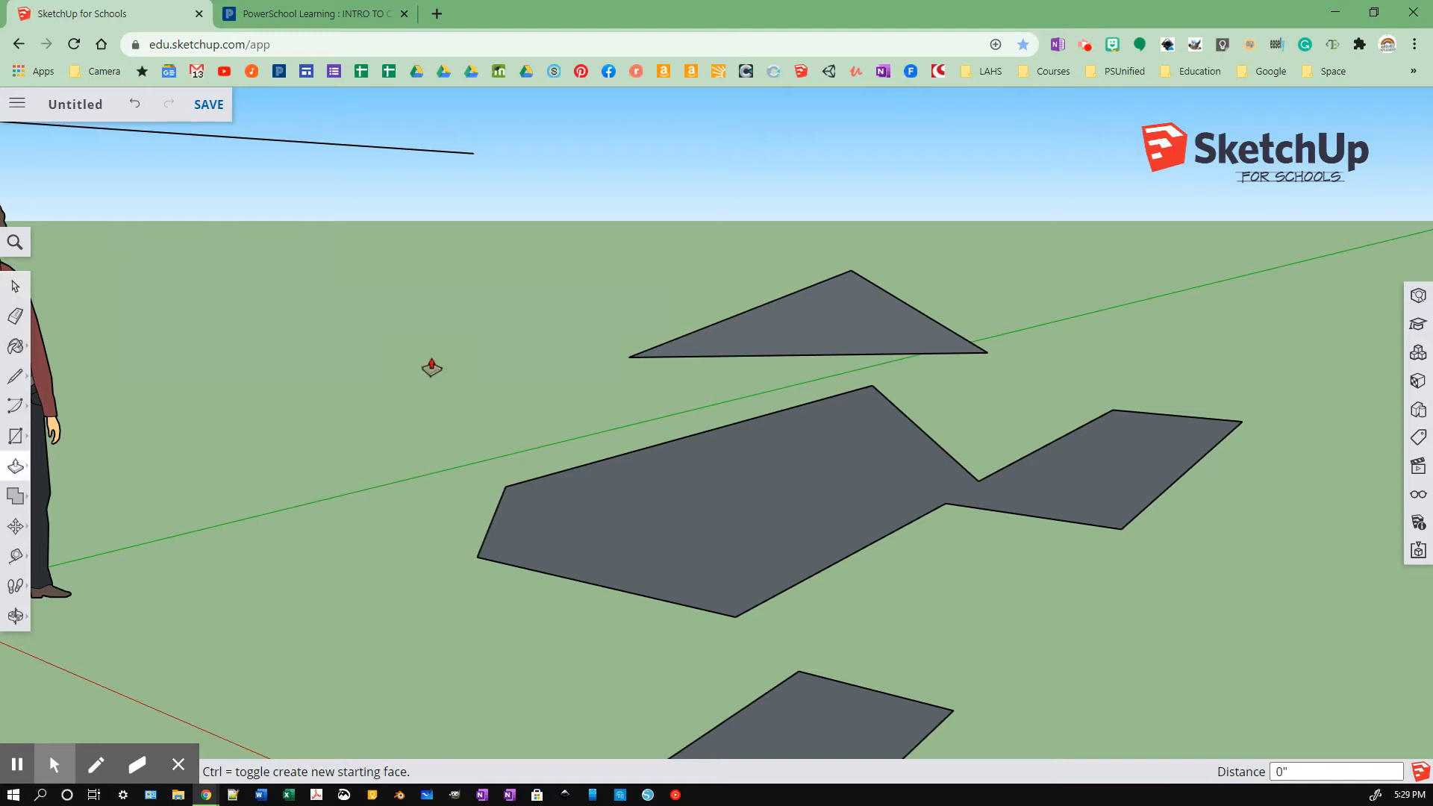
click(654, 531)
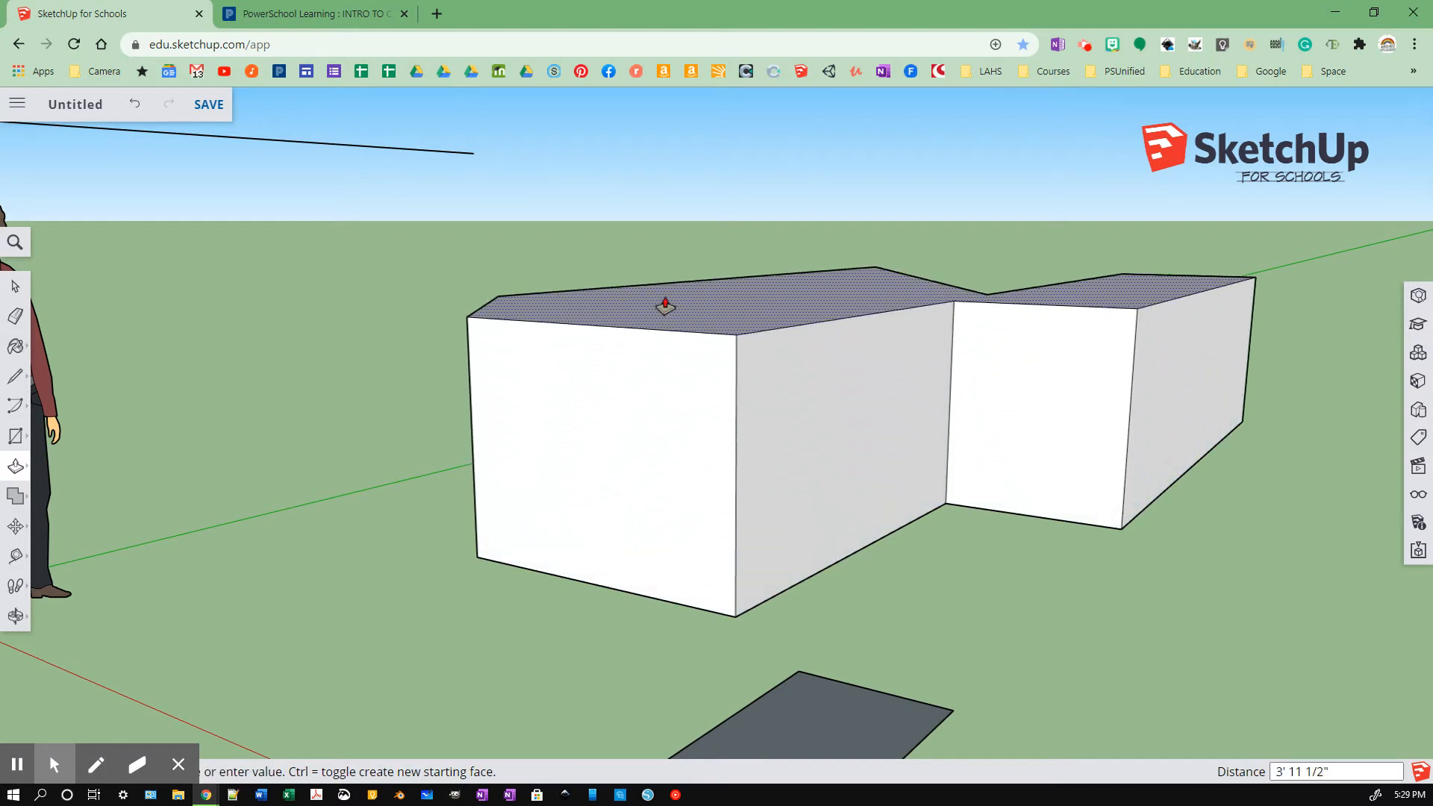
click(659, 243)
Step: Examine the interior of the extruded shape by going in through its side wall
scroll(763, 457, up, 5)
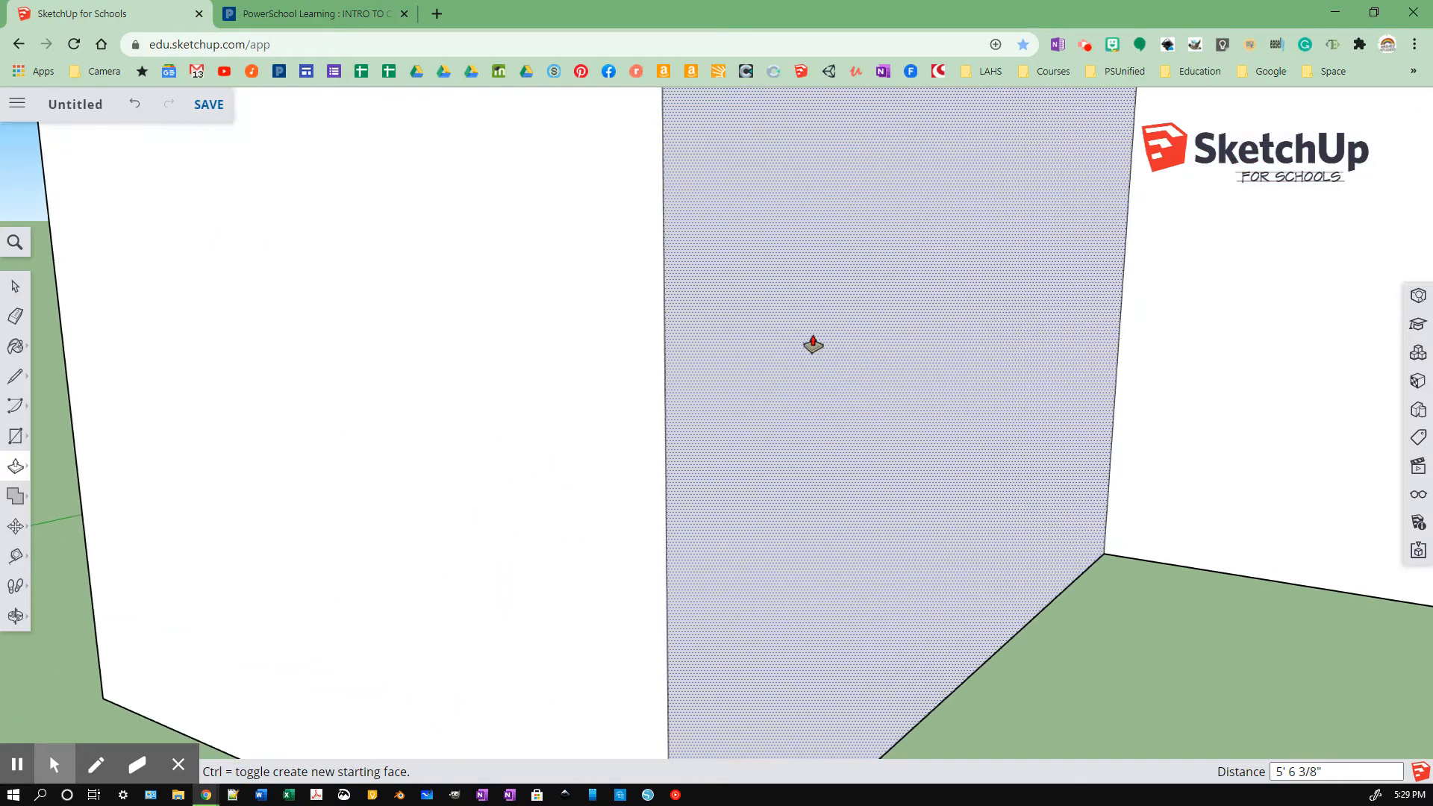
scroll(816, 324, up, 6)
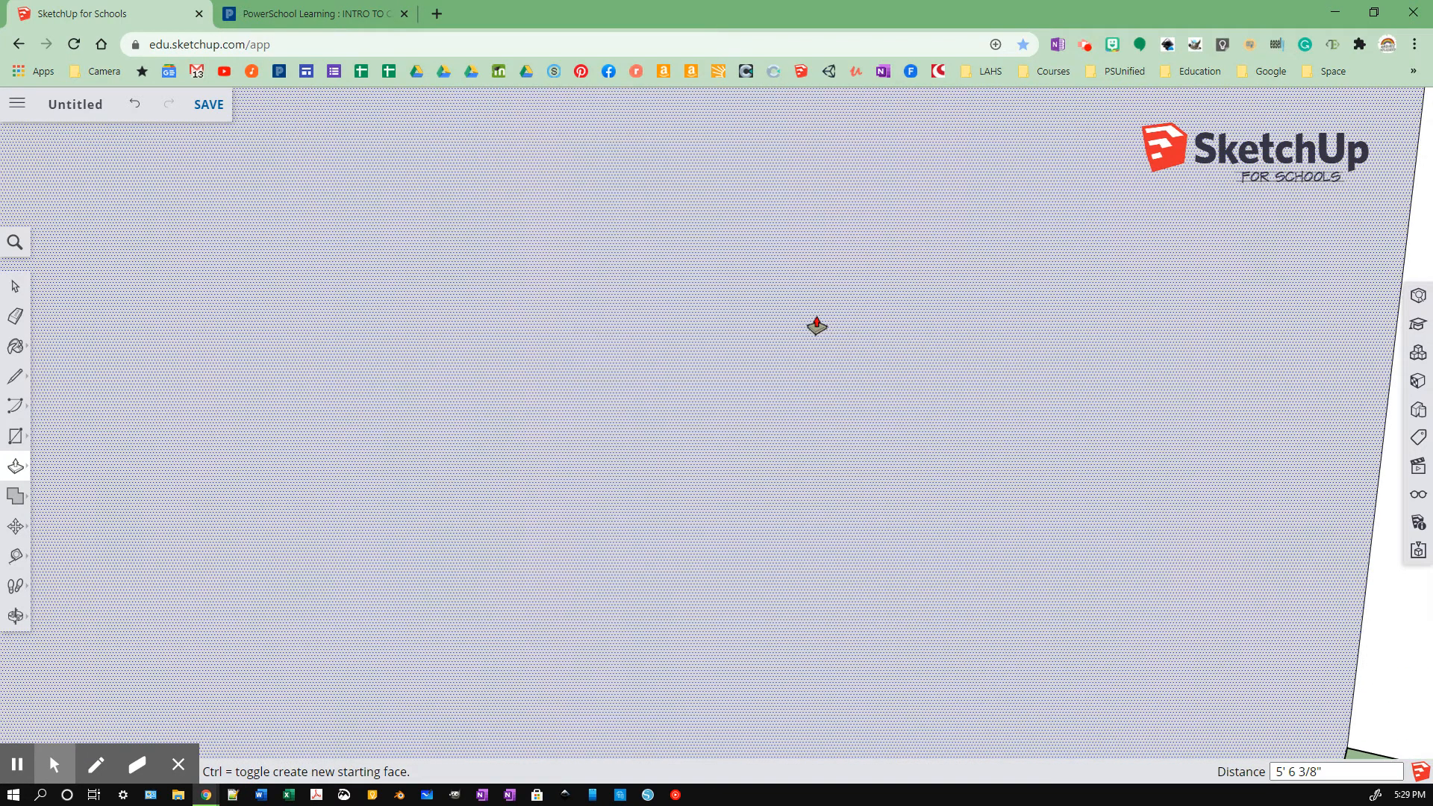
scroll(817, 326, up, 3)
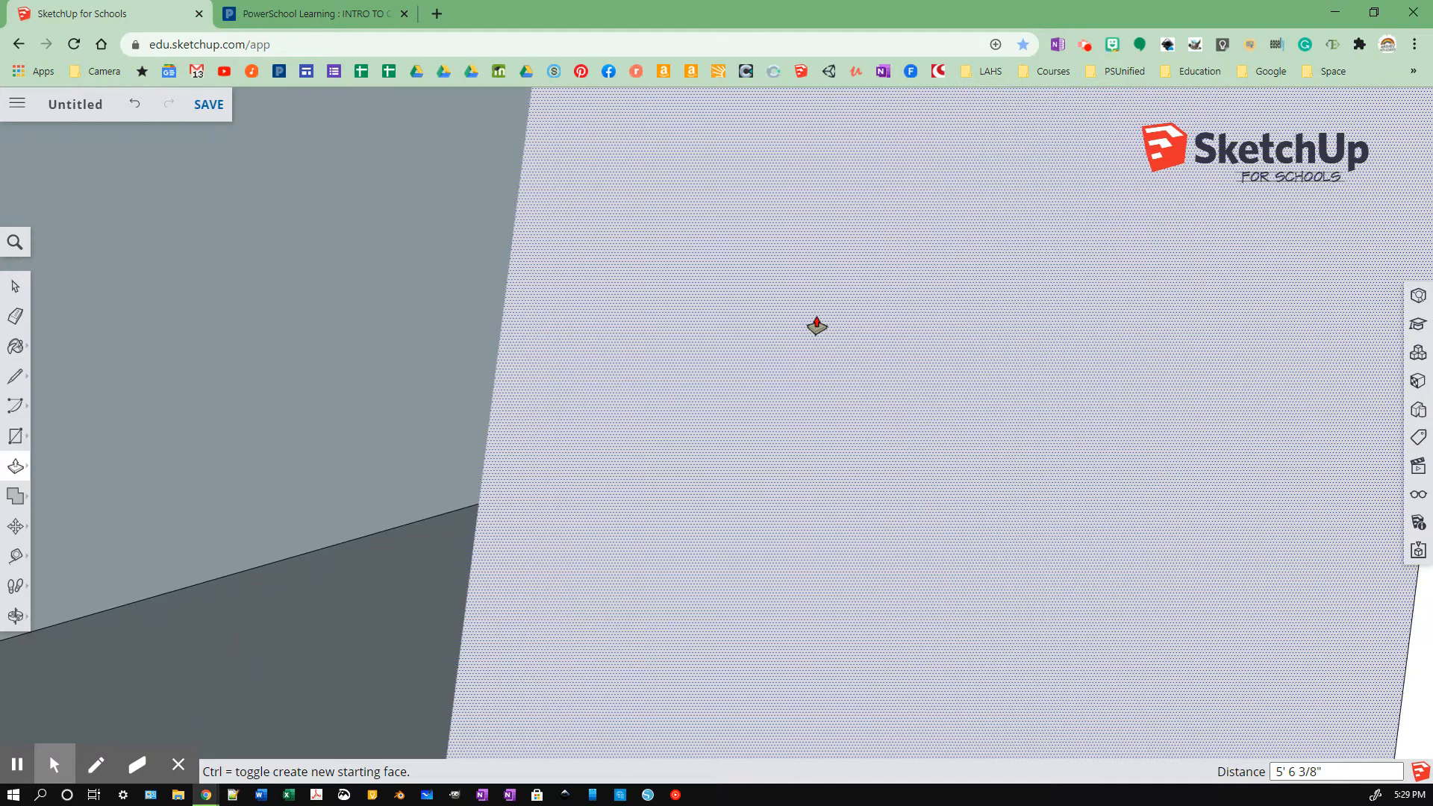
scroll(816, 326, up, 5)
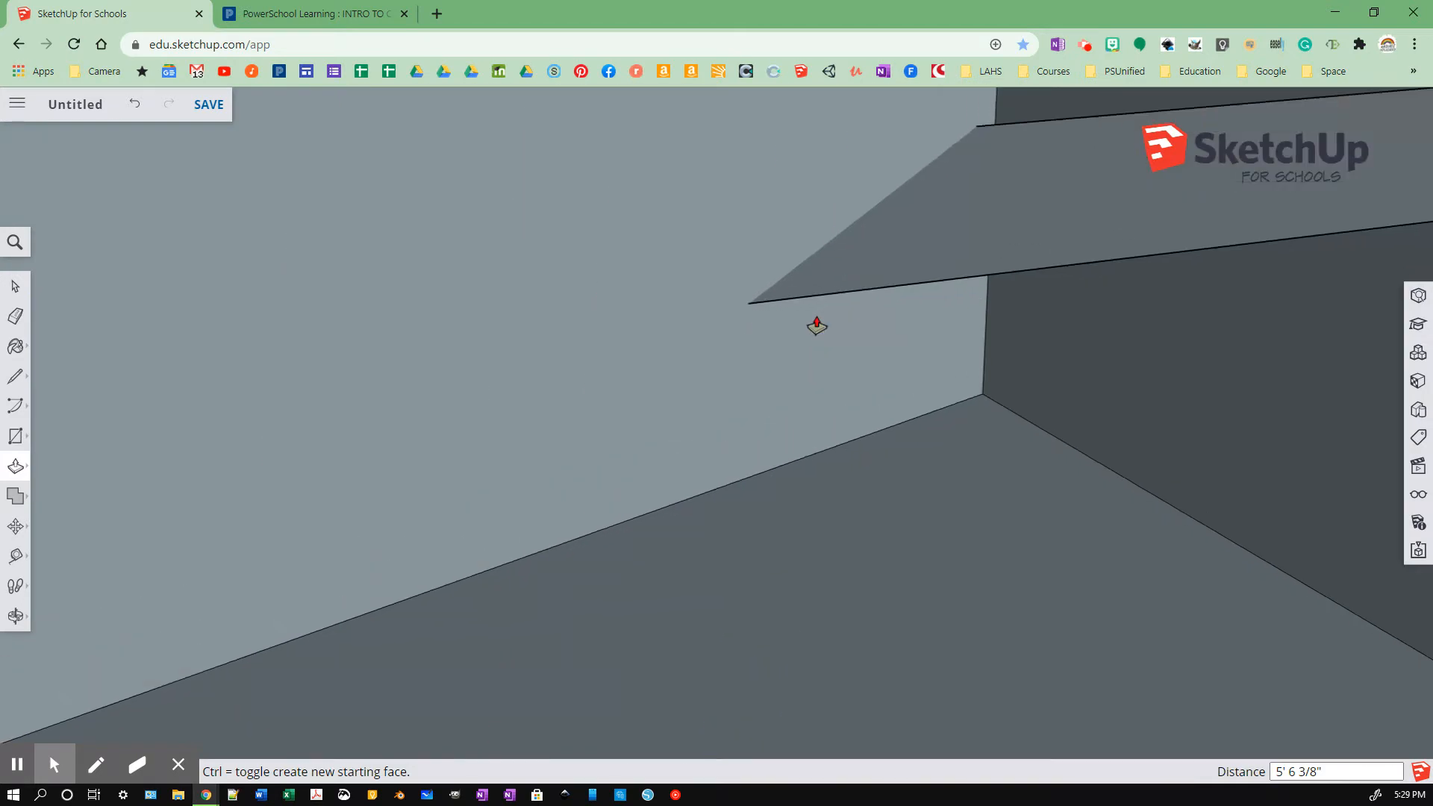
Step: Examine the extruded shape's inner corner and walls up close, and return to an outside view of the whole shape
scroll(817, 325, up, 2)
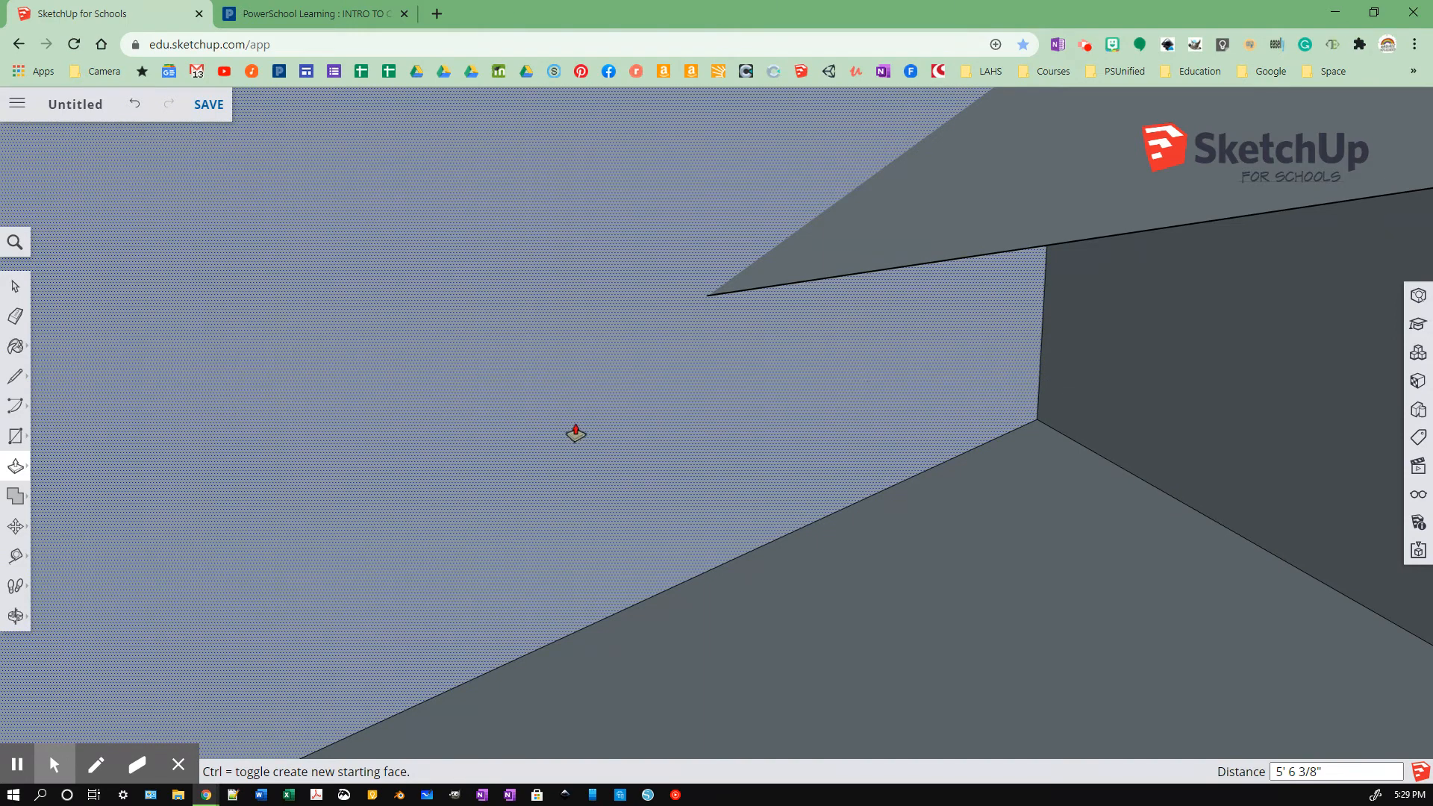
scroll(505, 434, up, 4)
scroll(505, 437, up, 5)
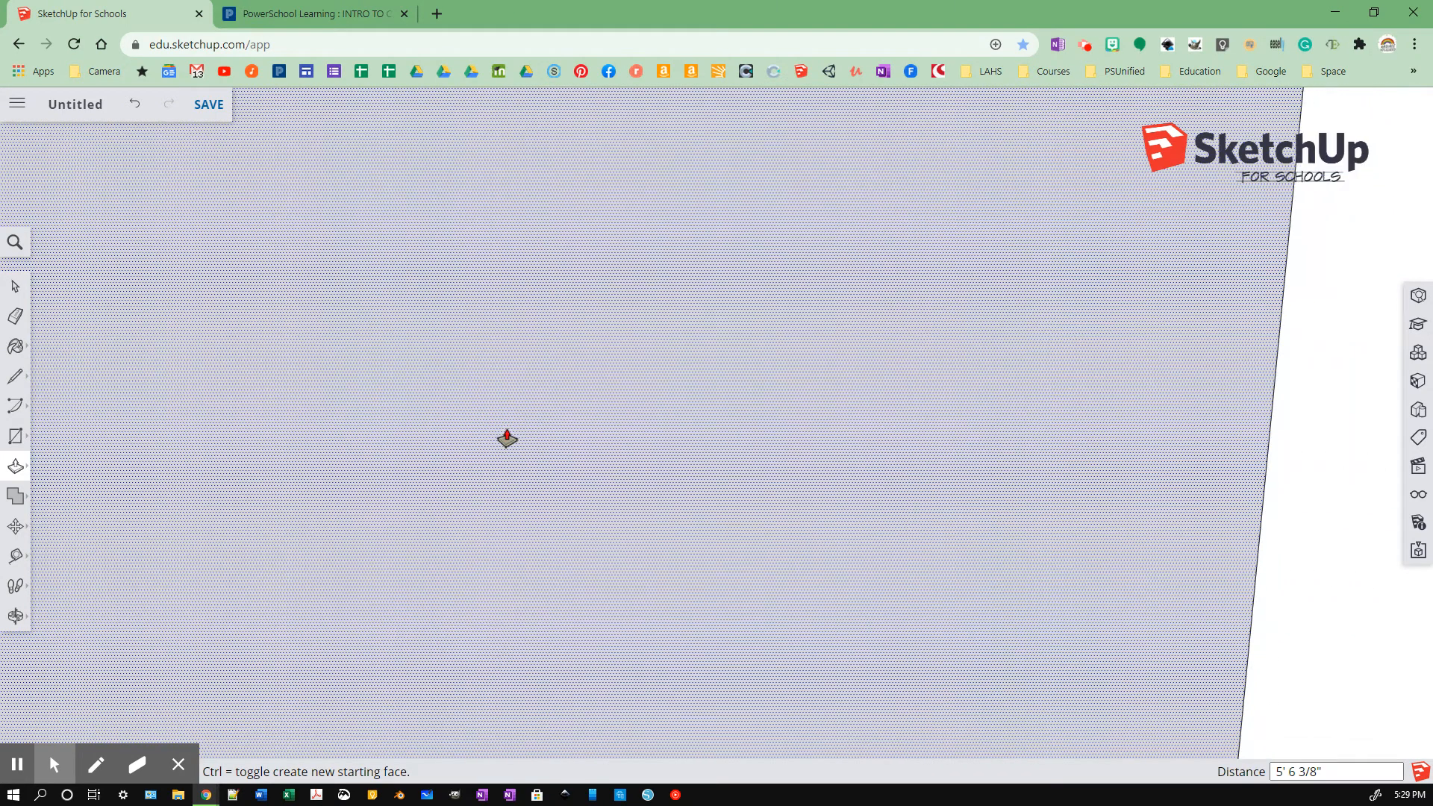
scroll(507, 440, down, 10)
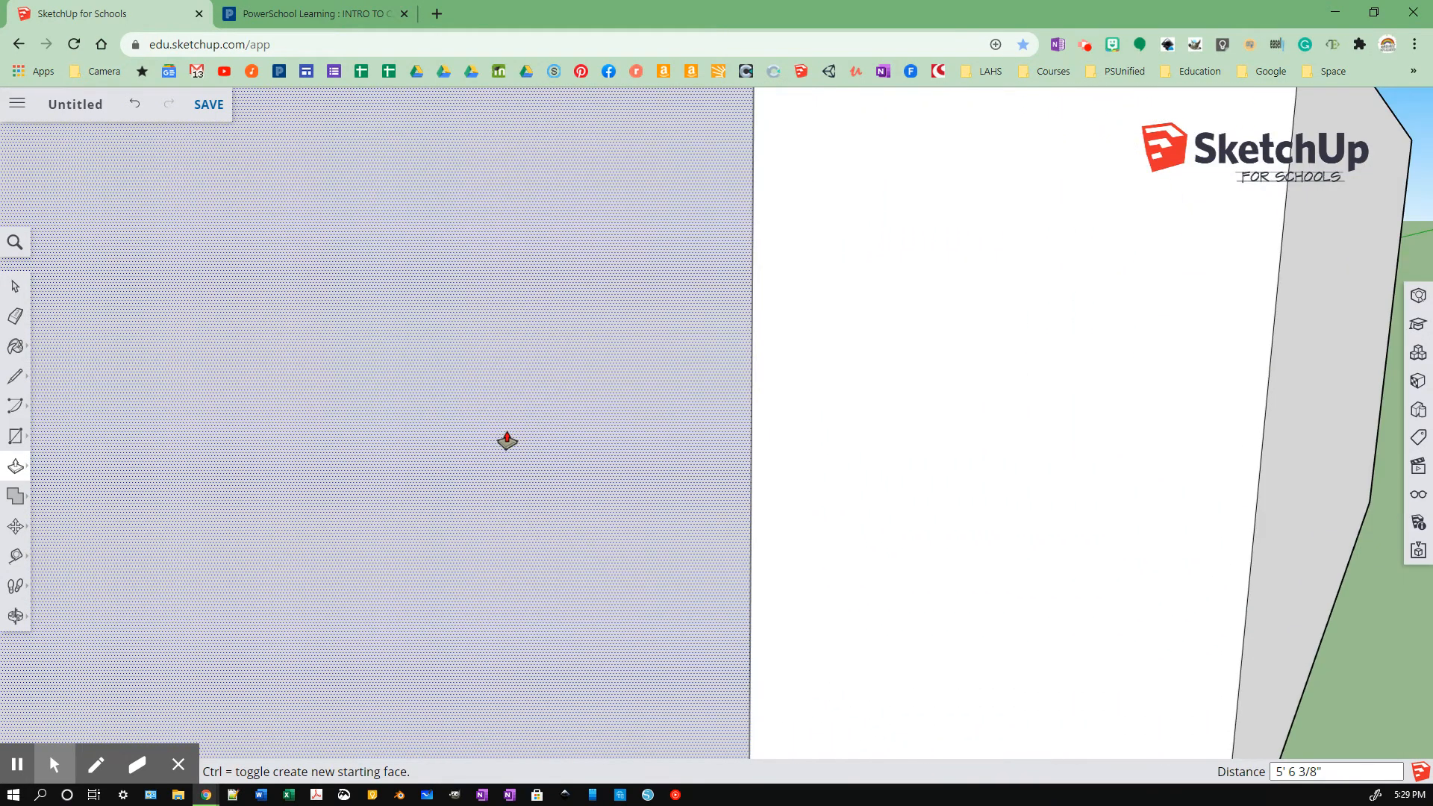
middle_drag(497, 446, 993, 458)
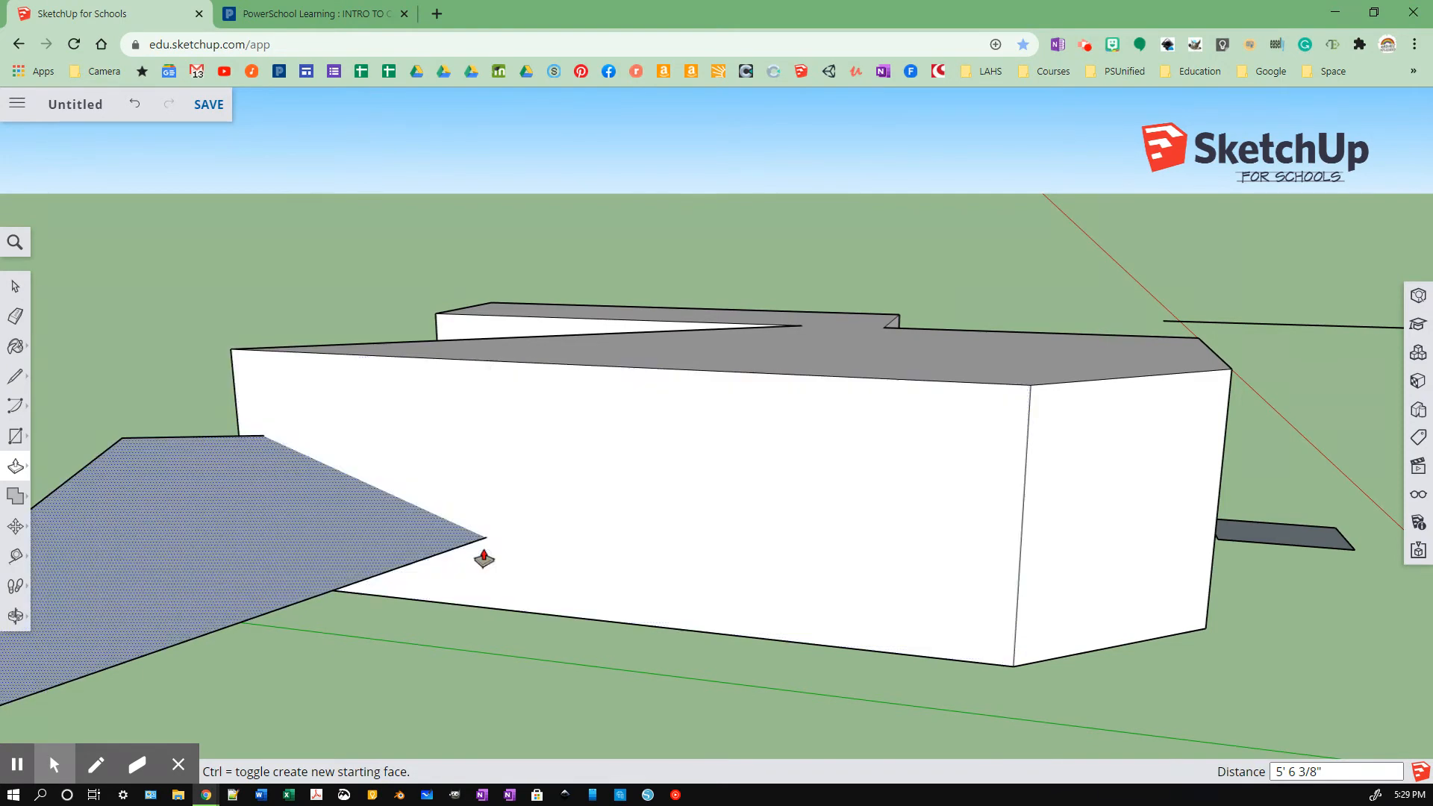
click(19, 470)
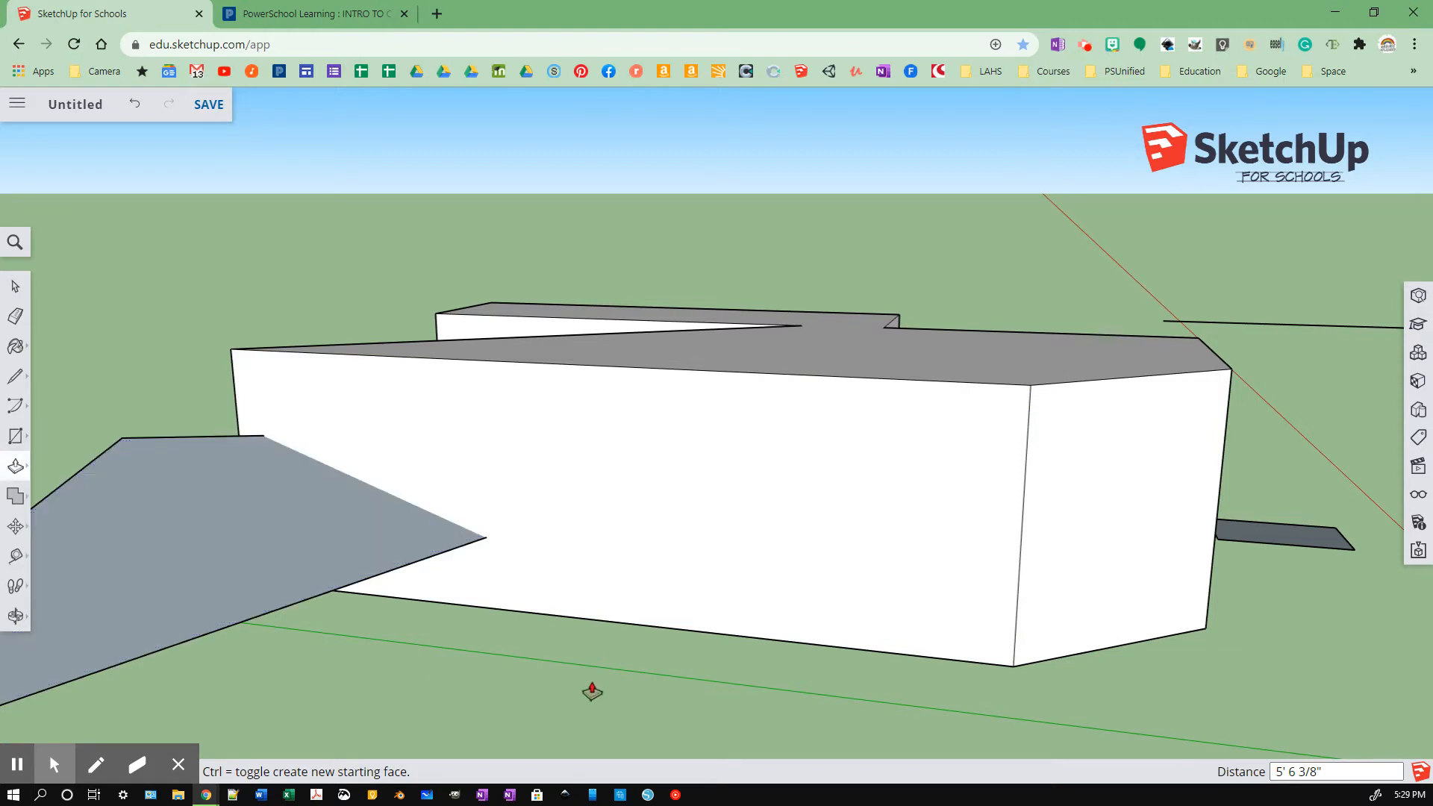
Step: Compare zooming in and out on the standing figure with zooming over the empty ground around the model
scroll(592, 692, down, 4)
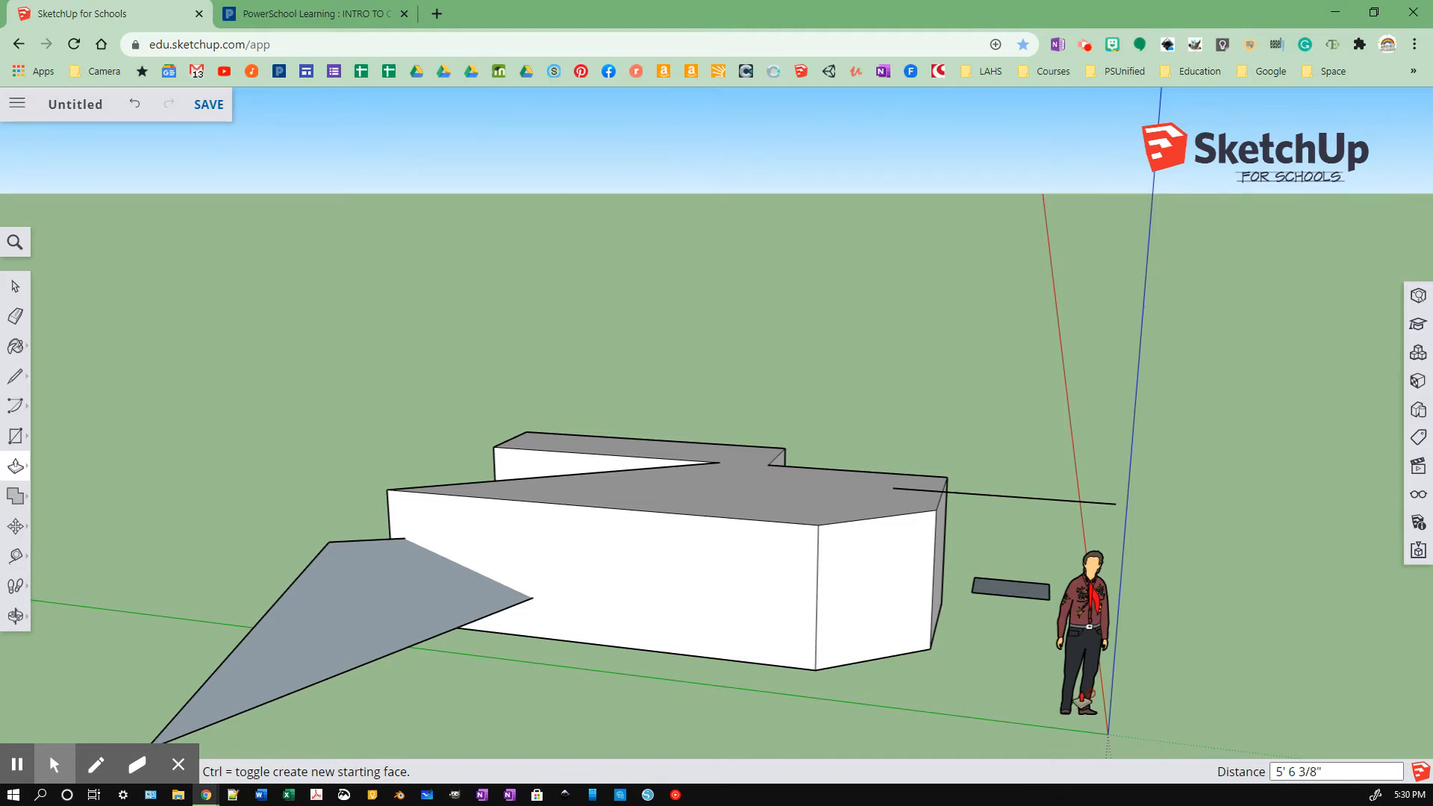
scroll(1083, 700, up, 10)
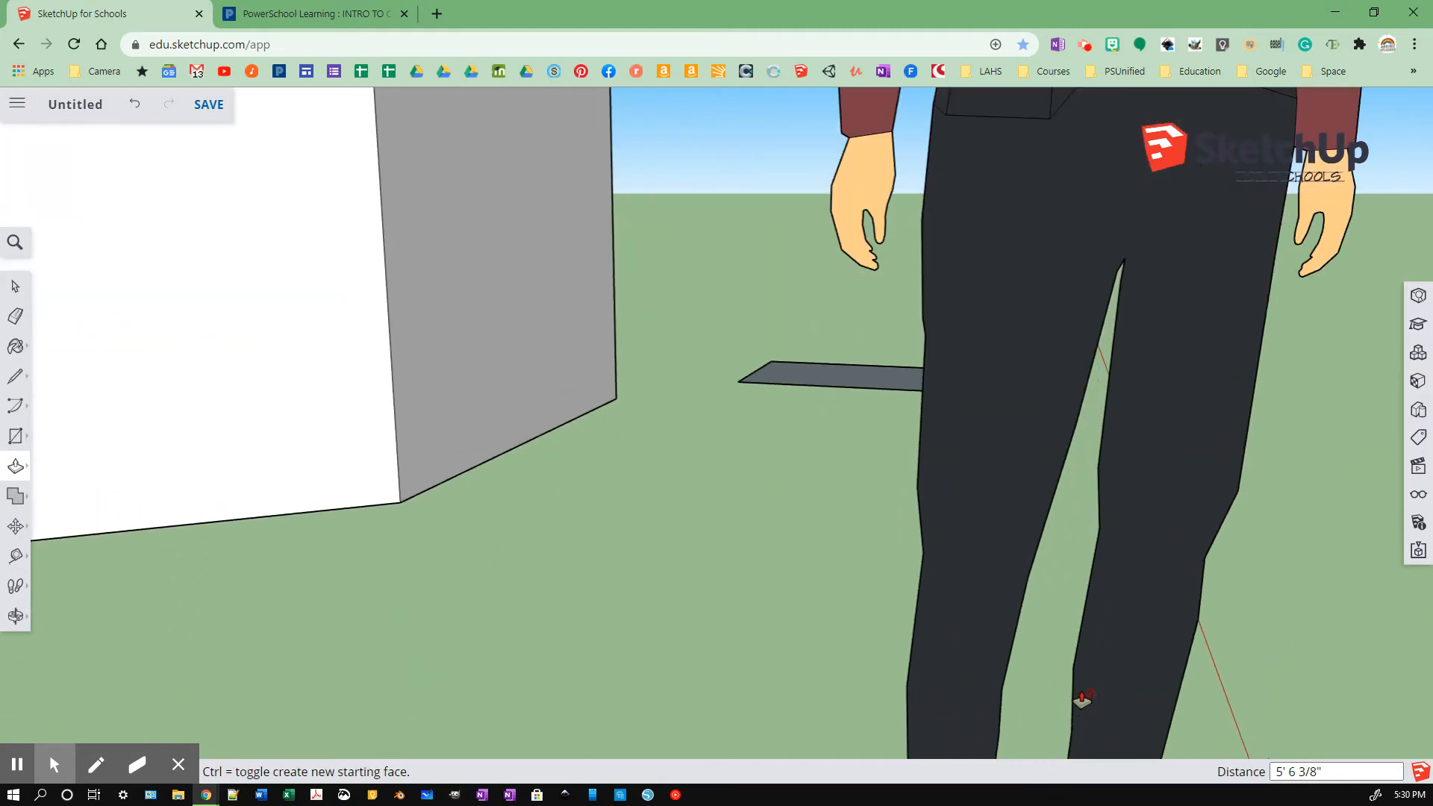
scroll(1082, 700, down, 10)
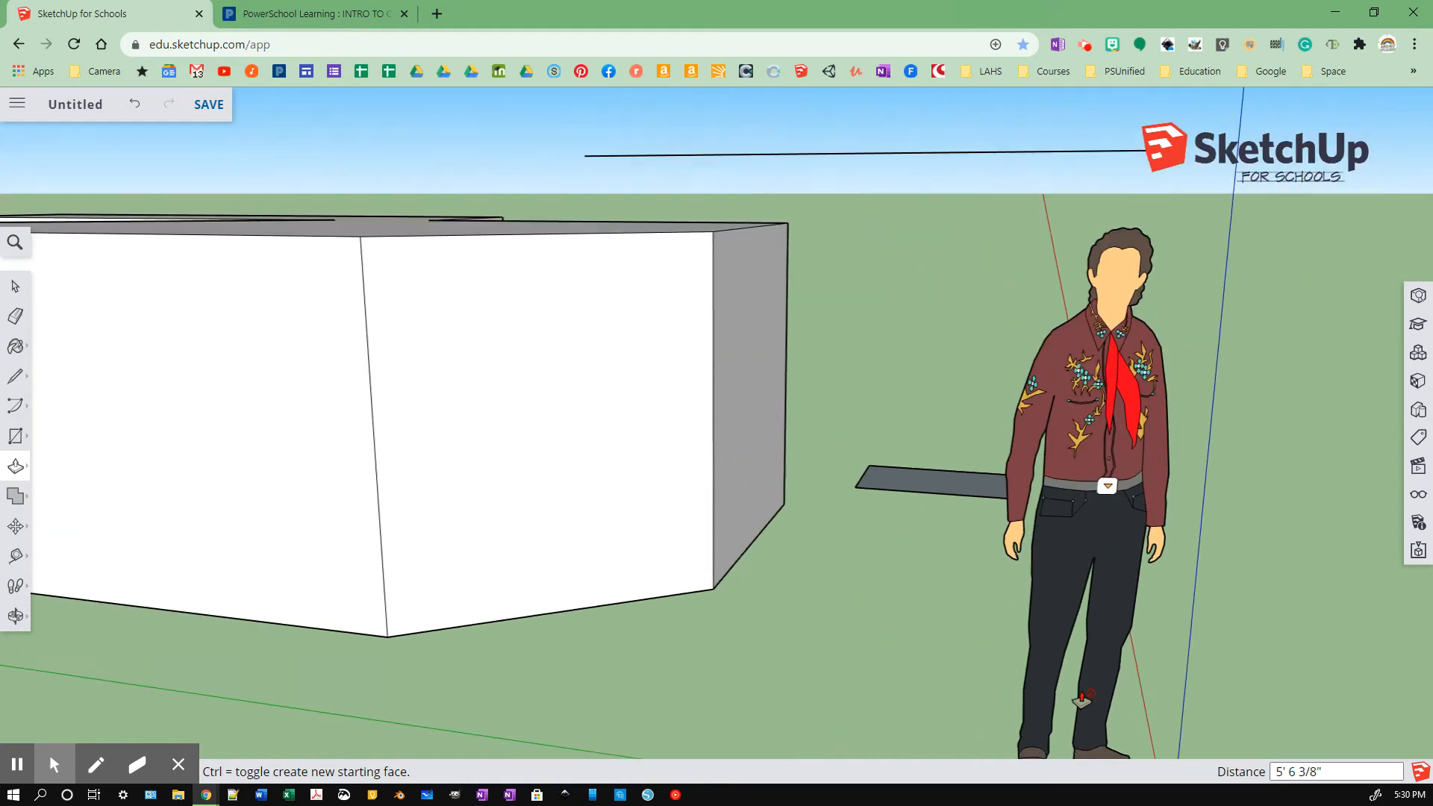
scroll(366, 536, up, 5)
scroll(366, 536, up, 6)
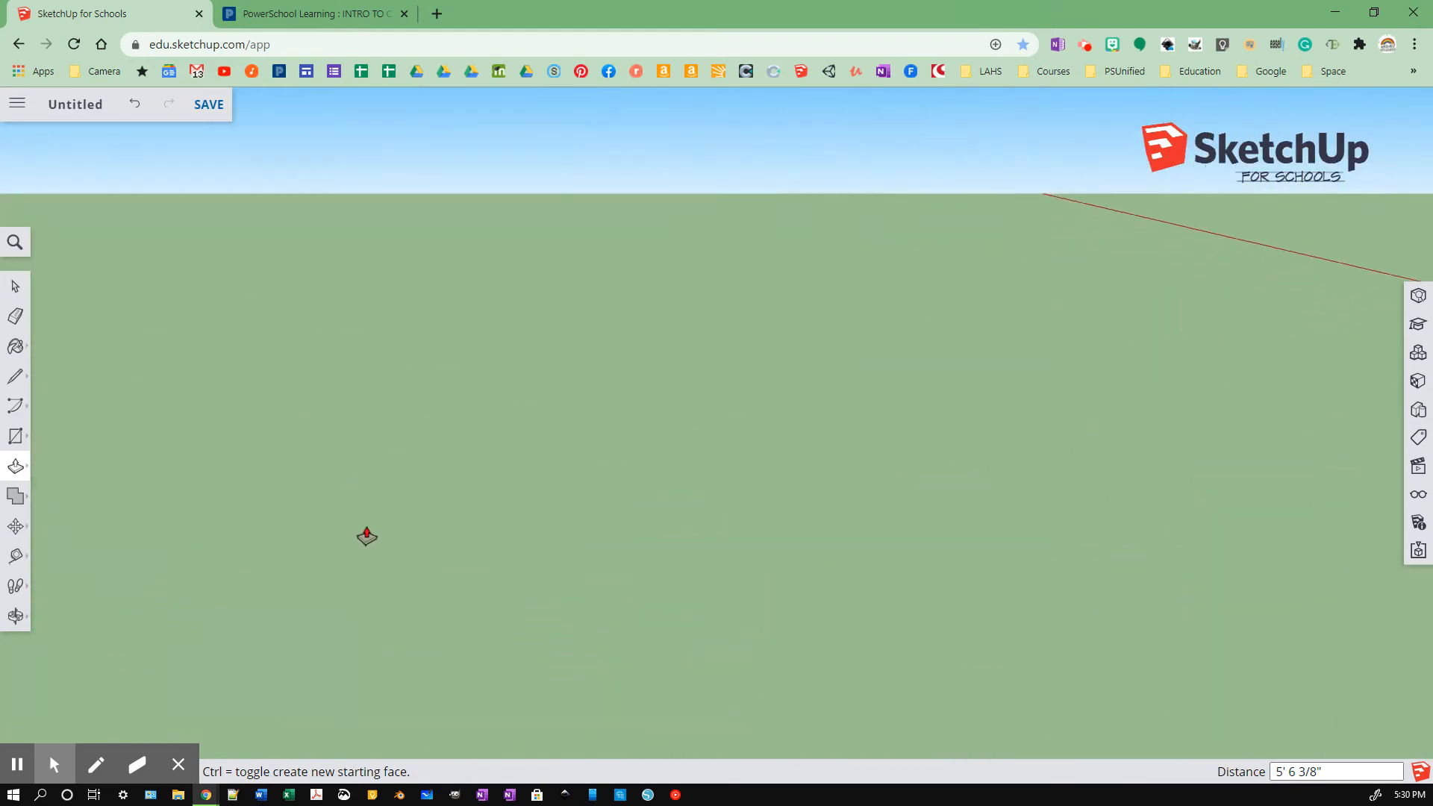
click(367, 530)
scroll(368, 537, down, 5)
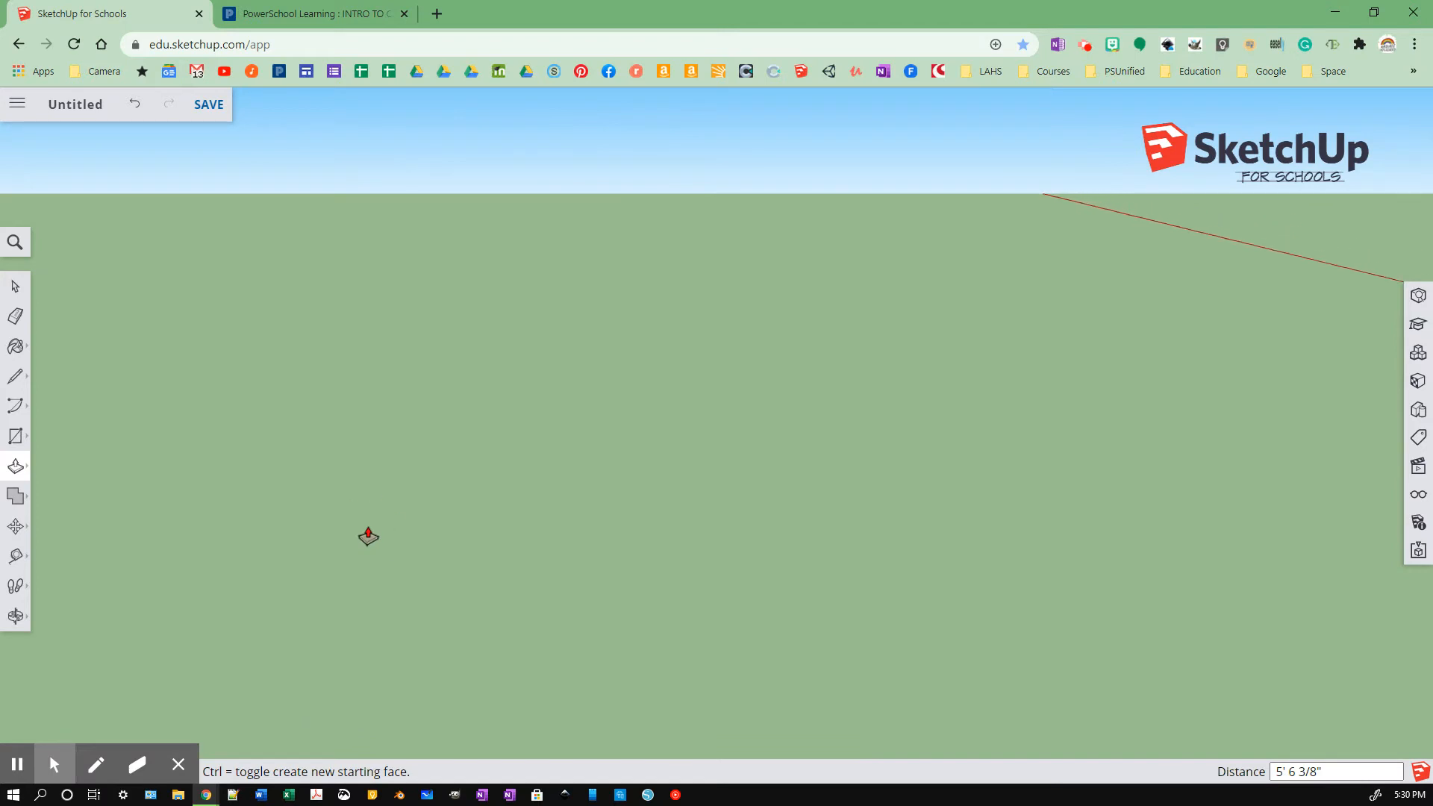
scroll(368, 543, down, 8)
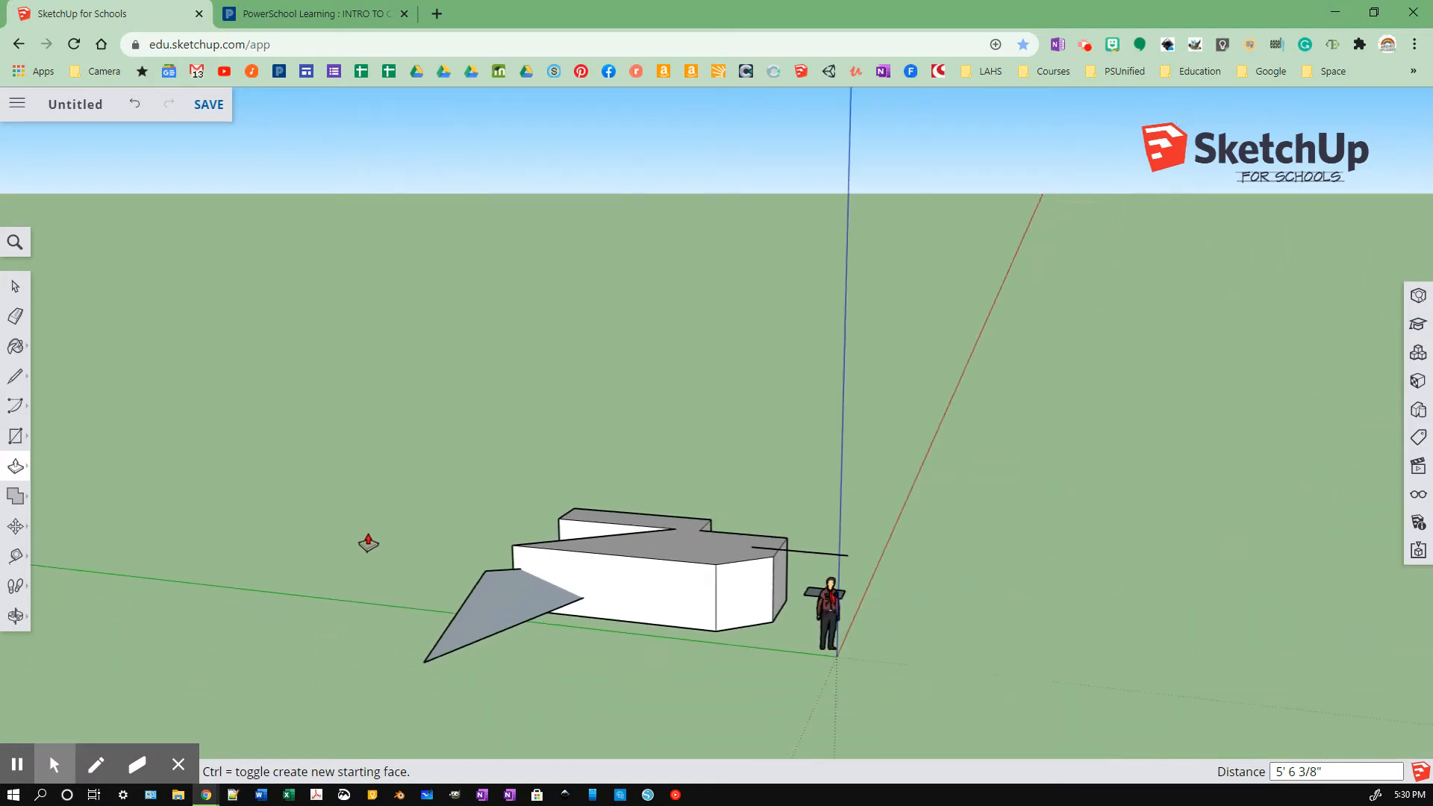
scroll(693, 565, up, 2)
scroll(693, 565, up, 7)
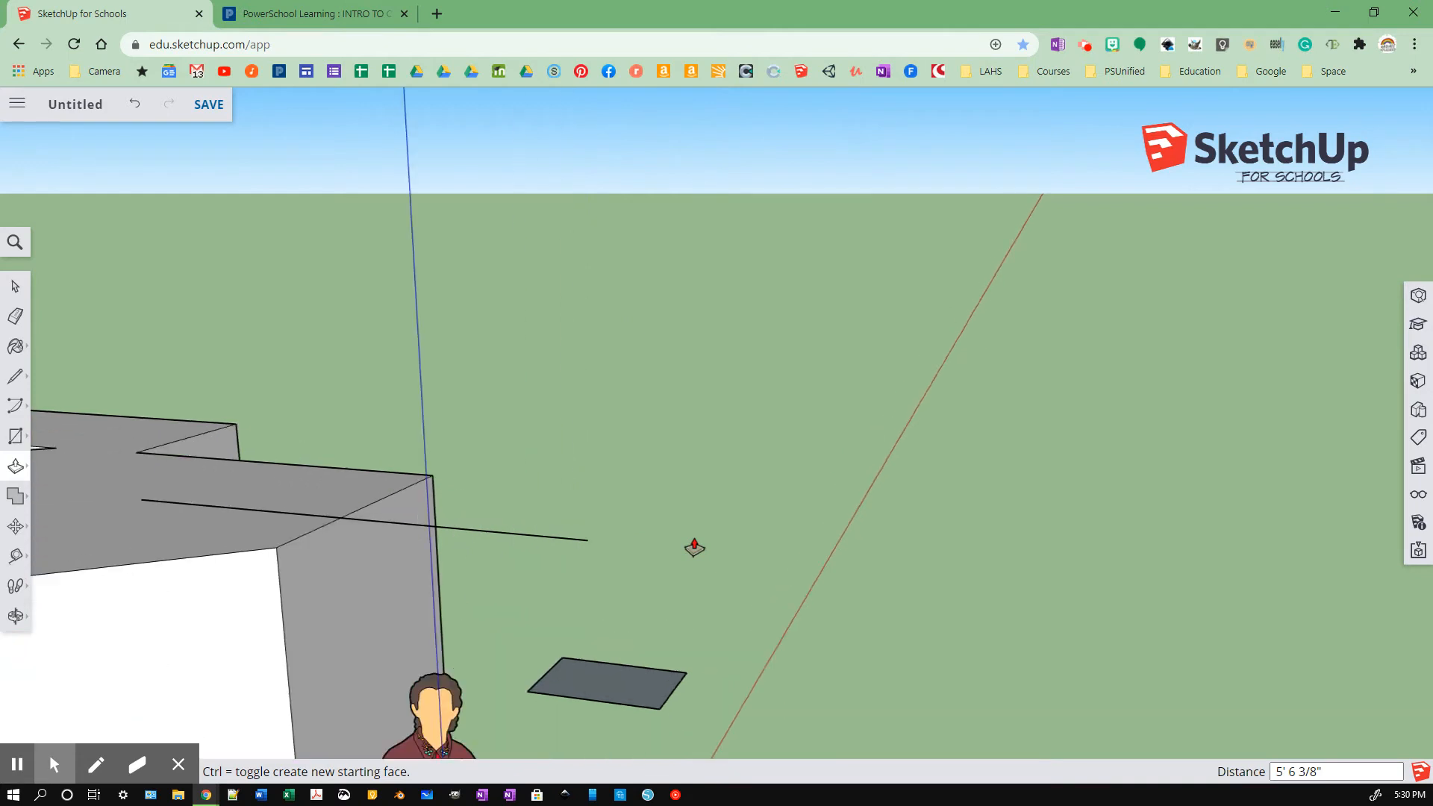
scroll(694, 548, down, 6)
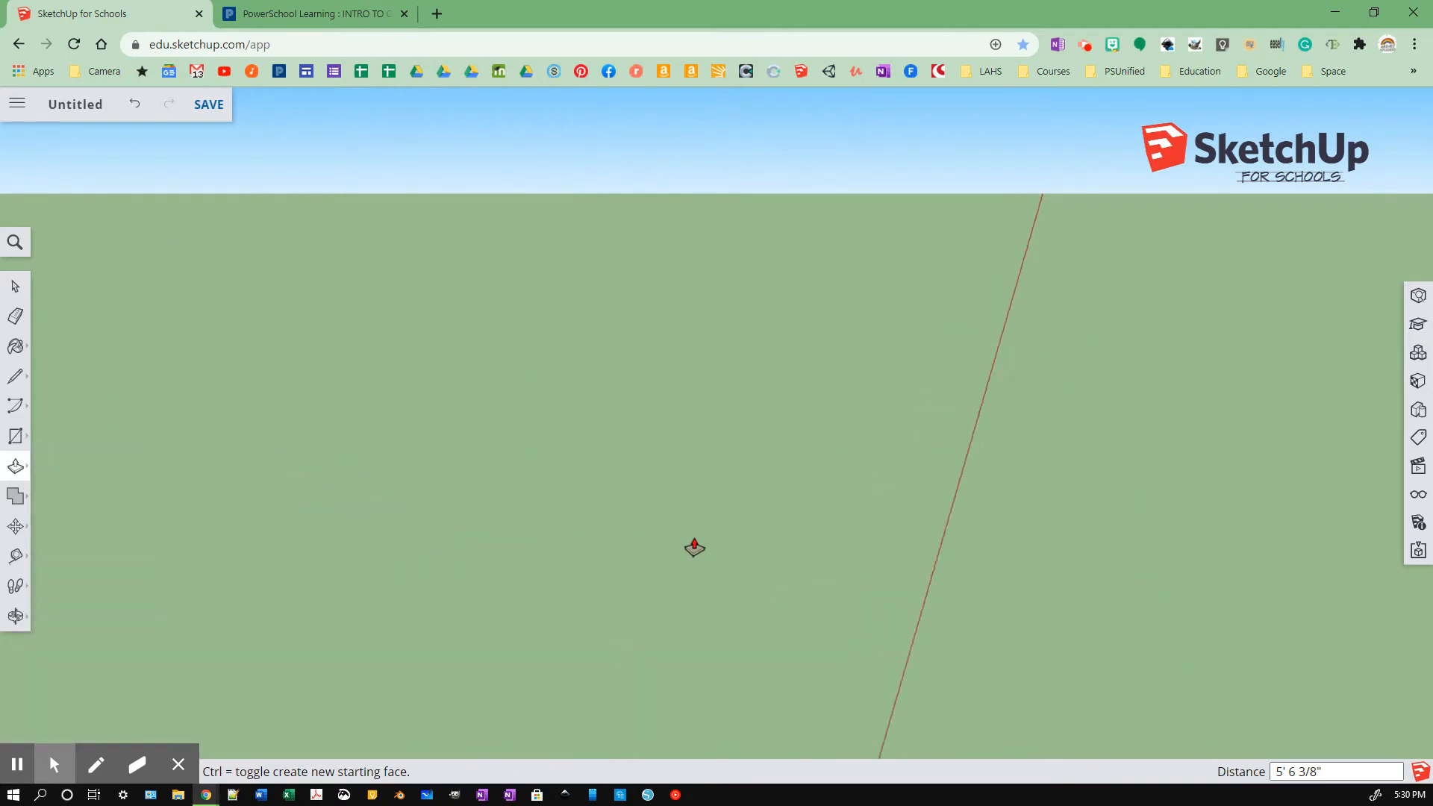
scroll(690, 553, down, 2)
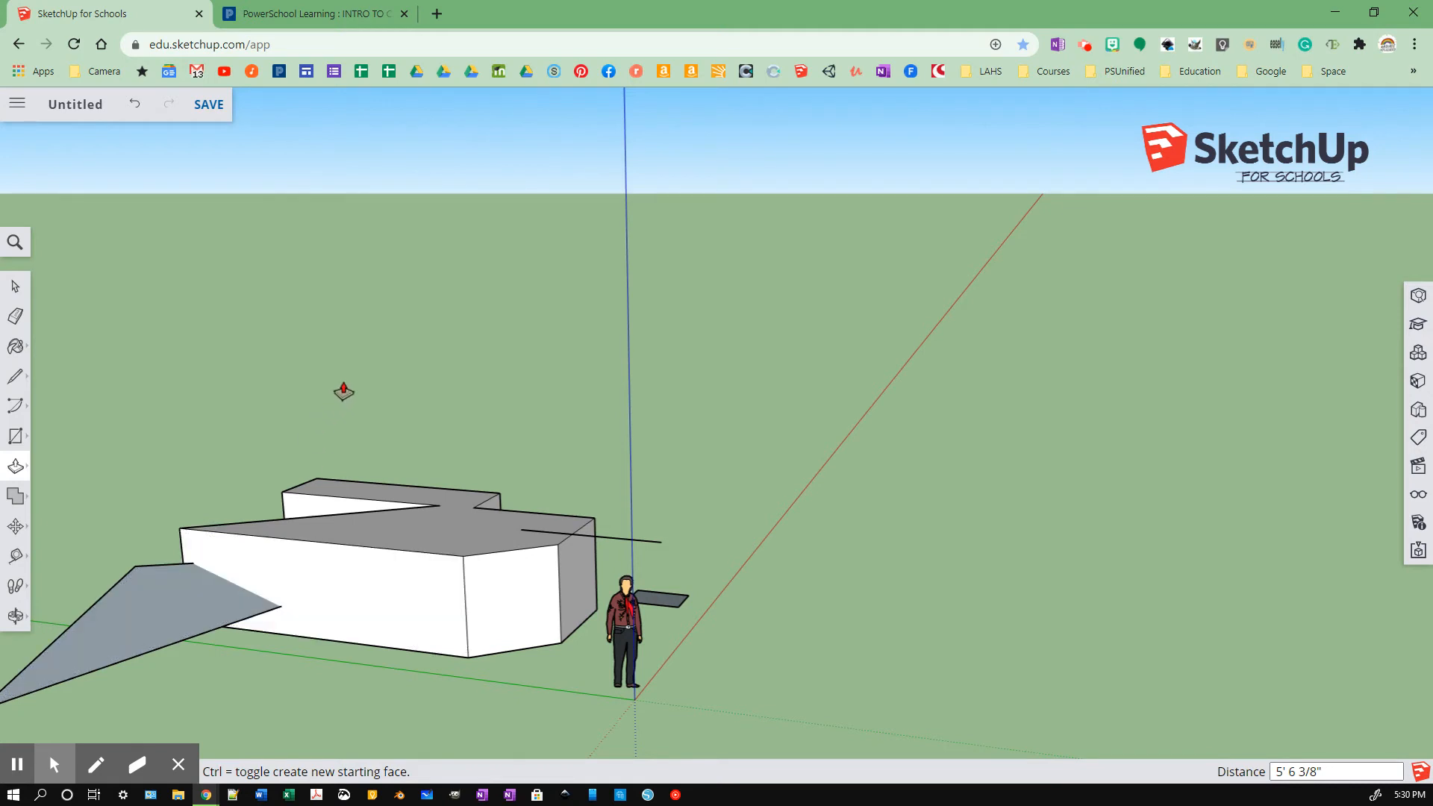
Step: Orbit and pan the view to examine the extruded shape and the pointed flat face from another side
middle_drag(343, 388, 770, 577)
drag(770, 577, 739, 371)
key(p)
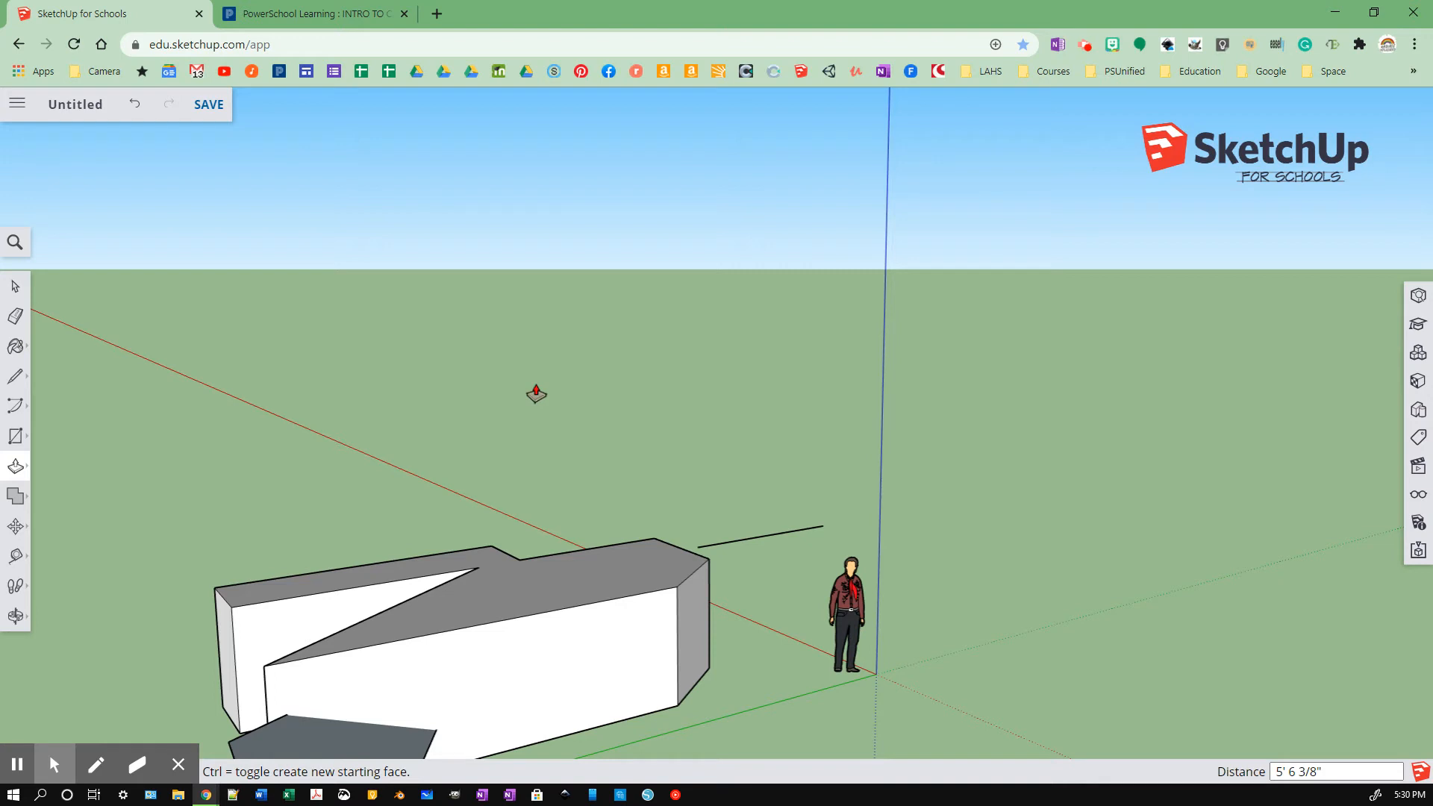
shift+middle_drag(538, 387, 538, 386)
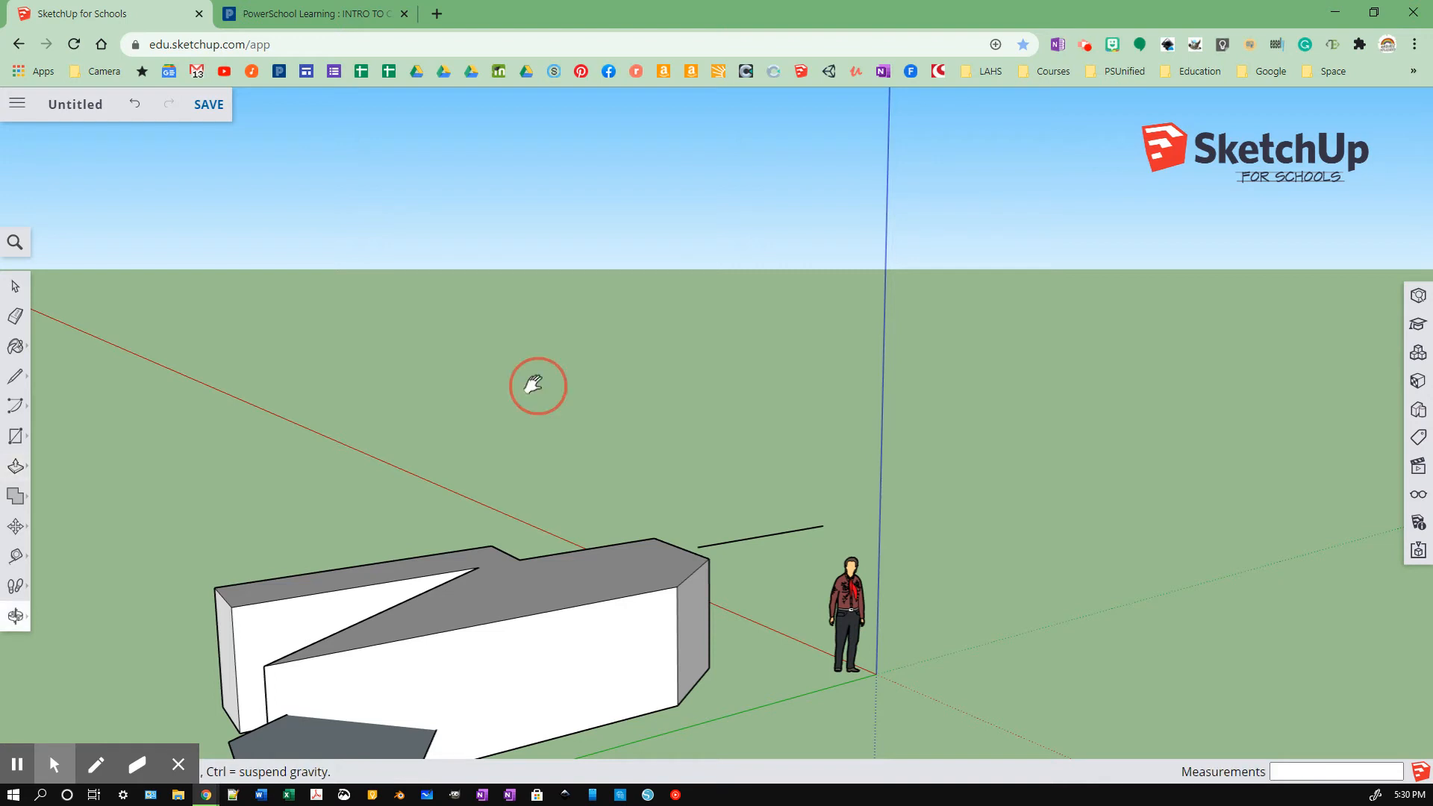
shift+middle_drag(538, 387, 653, 272)
key(p)
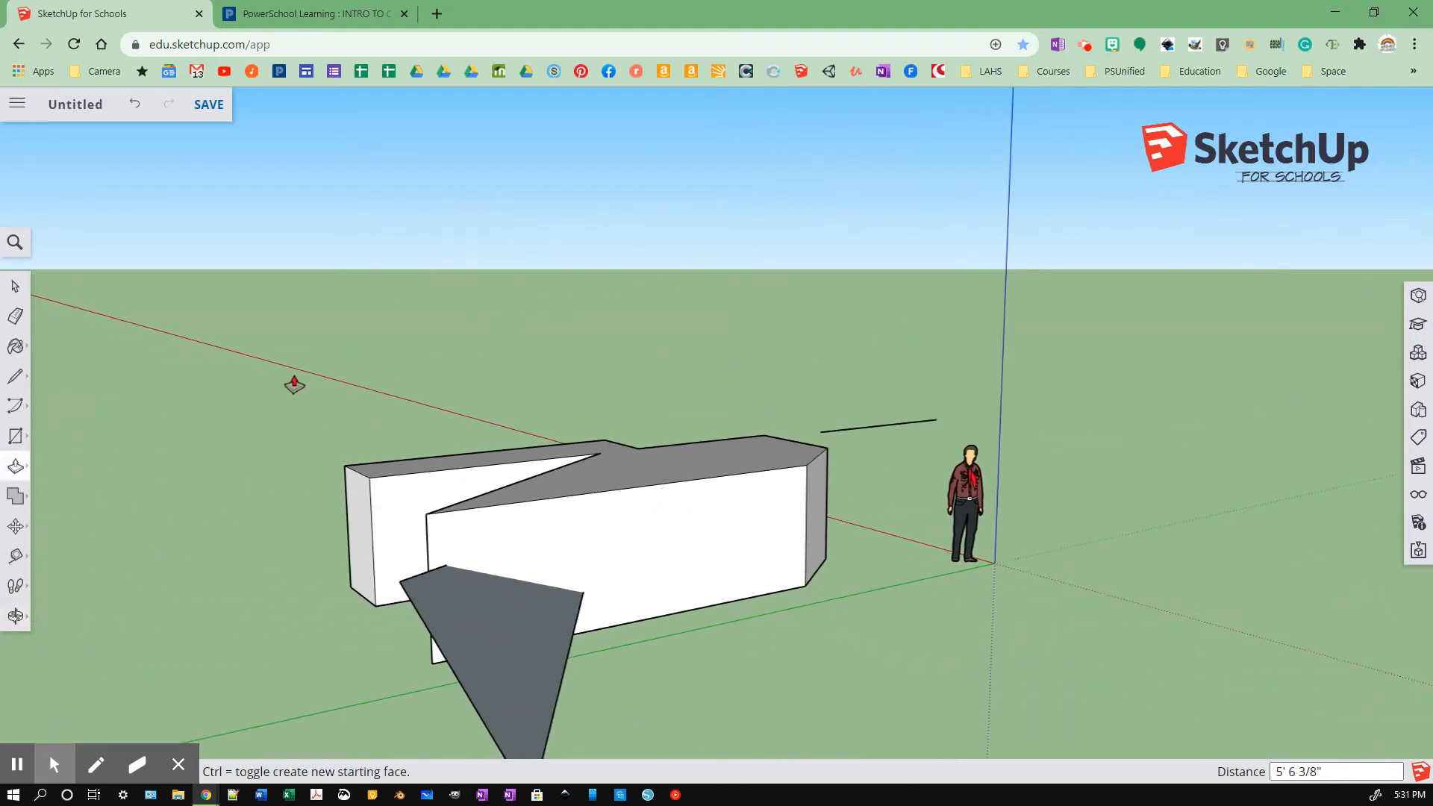
Step: Move the loose line about 1' 4" towards the standing figure, and shift its endpoint nearest the figure about 3' 7" away
key(m)
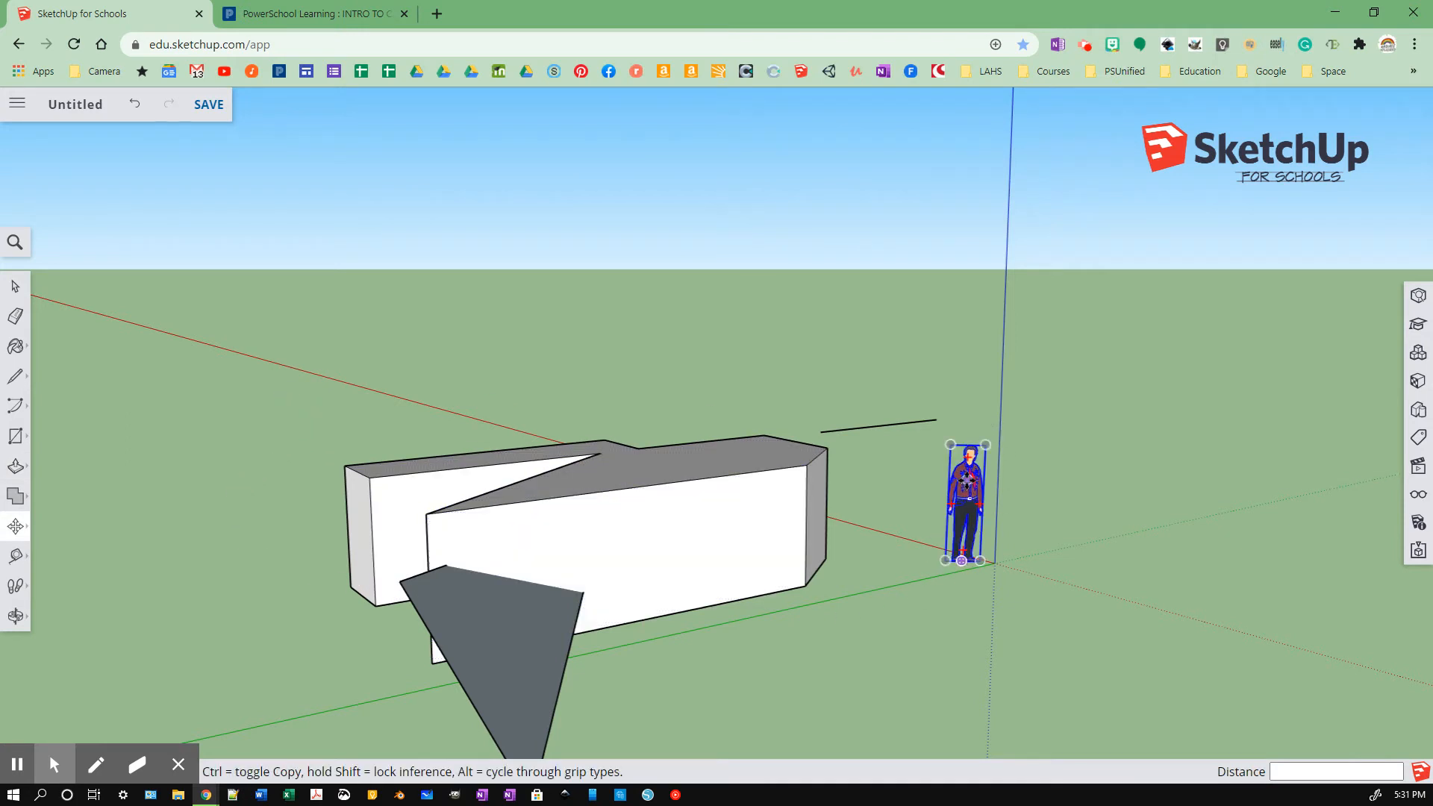
scroll(964, 484, up, 8)
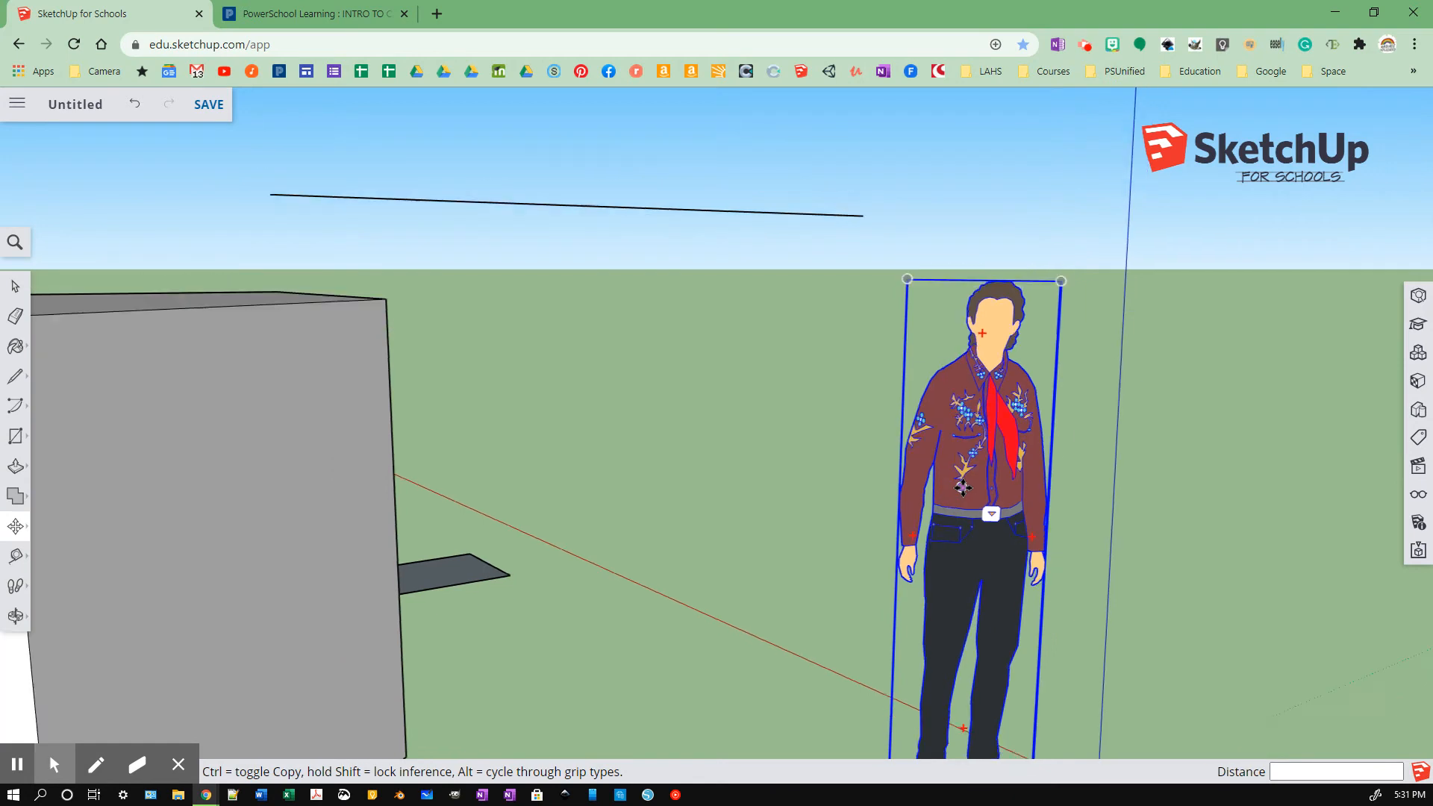
scroll(962, 487, down, 3)
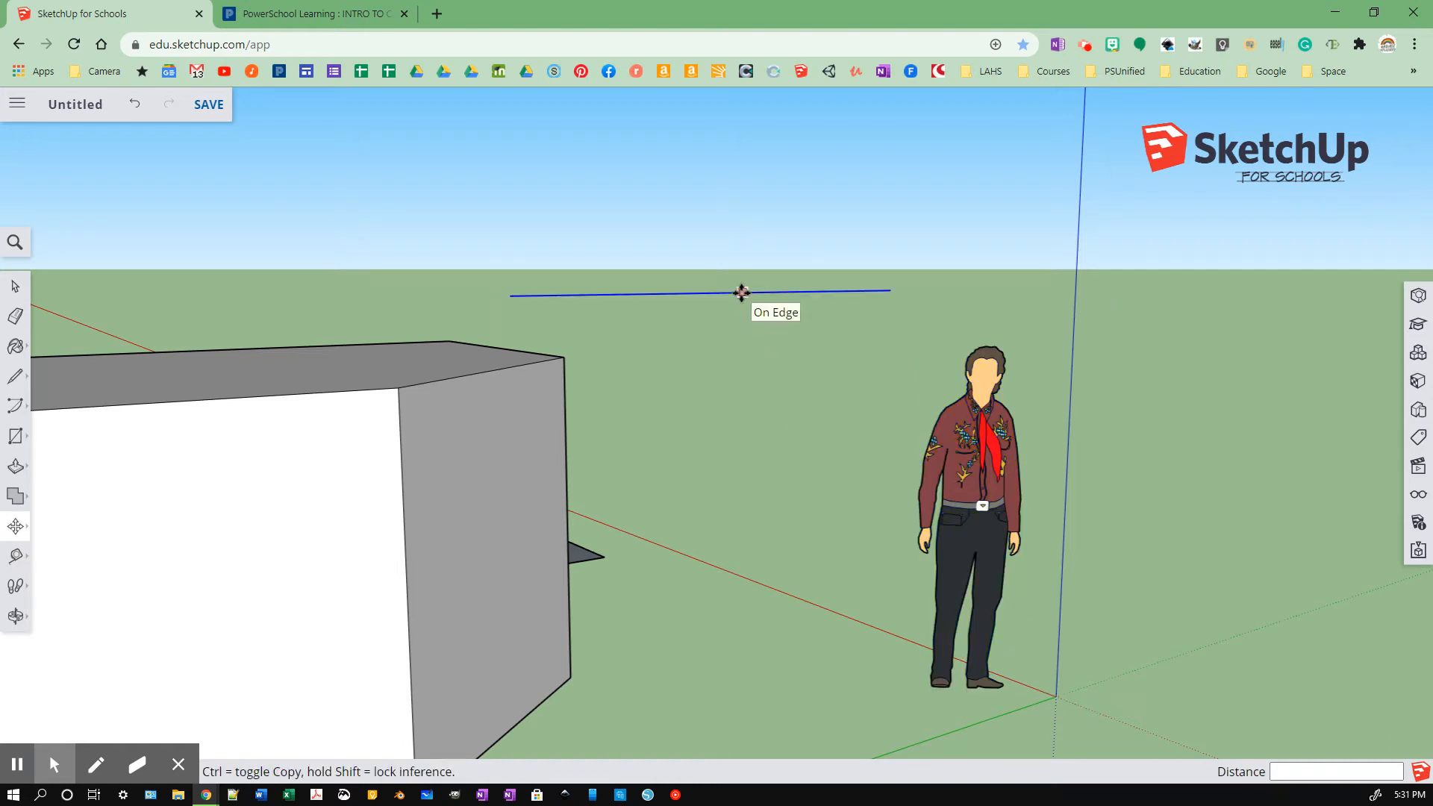
drag(741, 293, 942, 314)
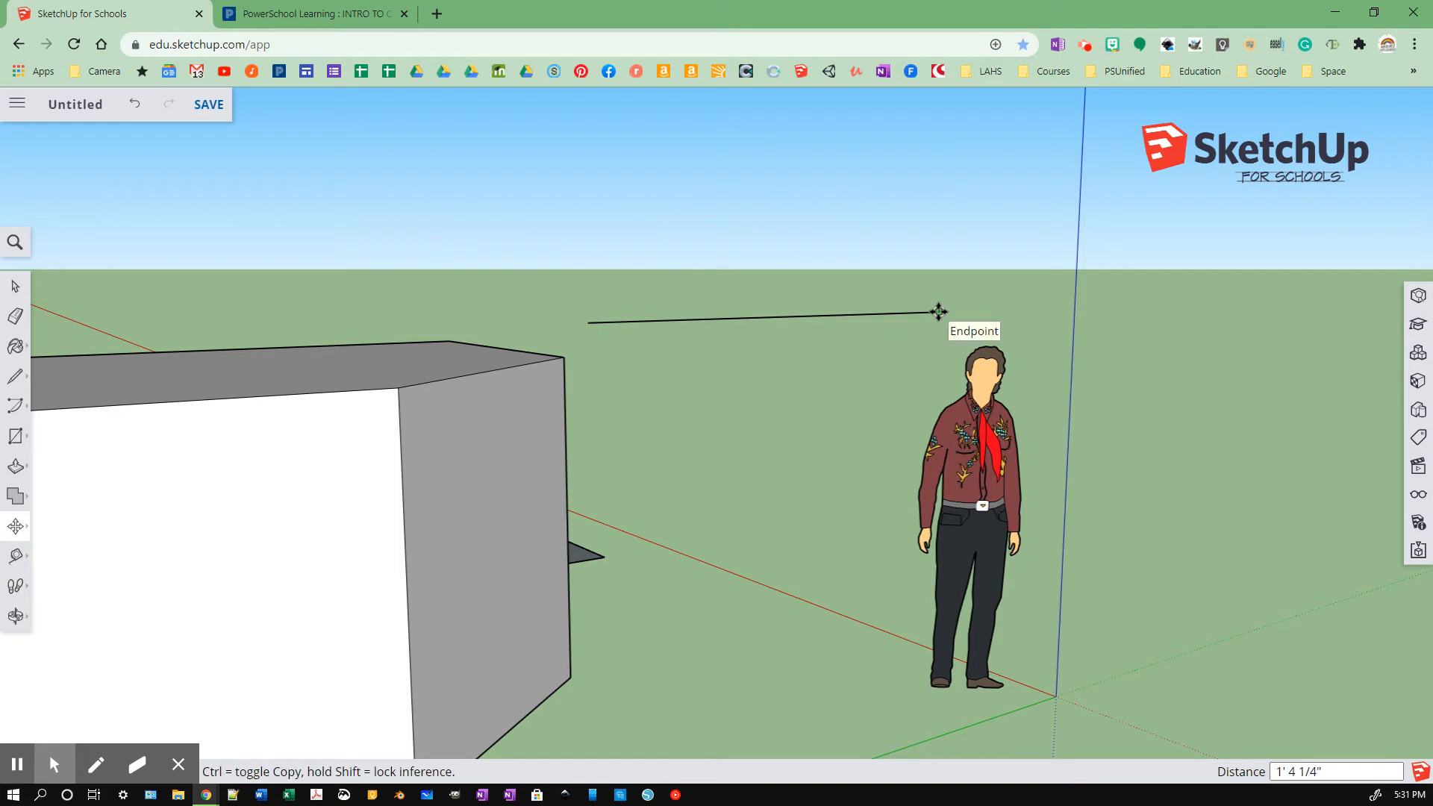
drag(938, 311, 794, 293)
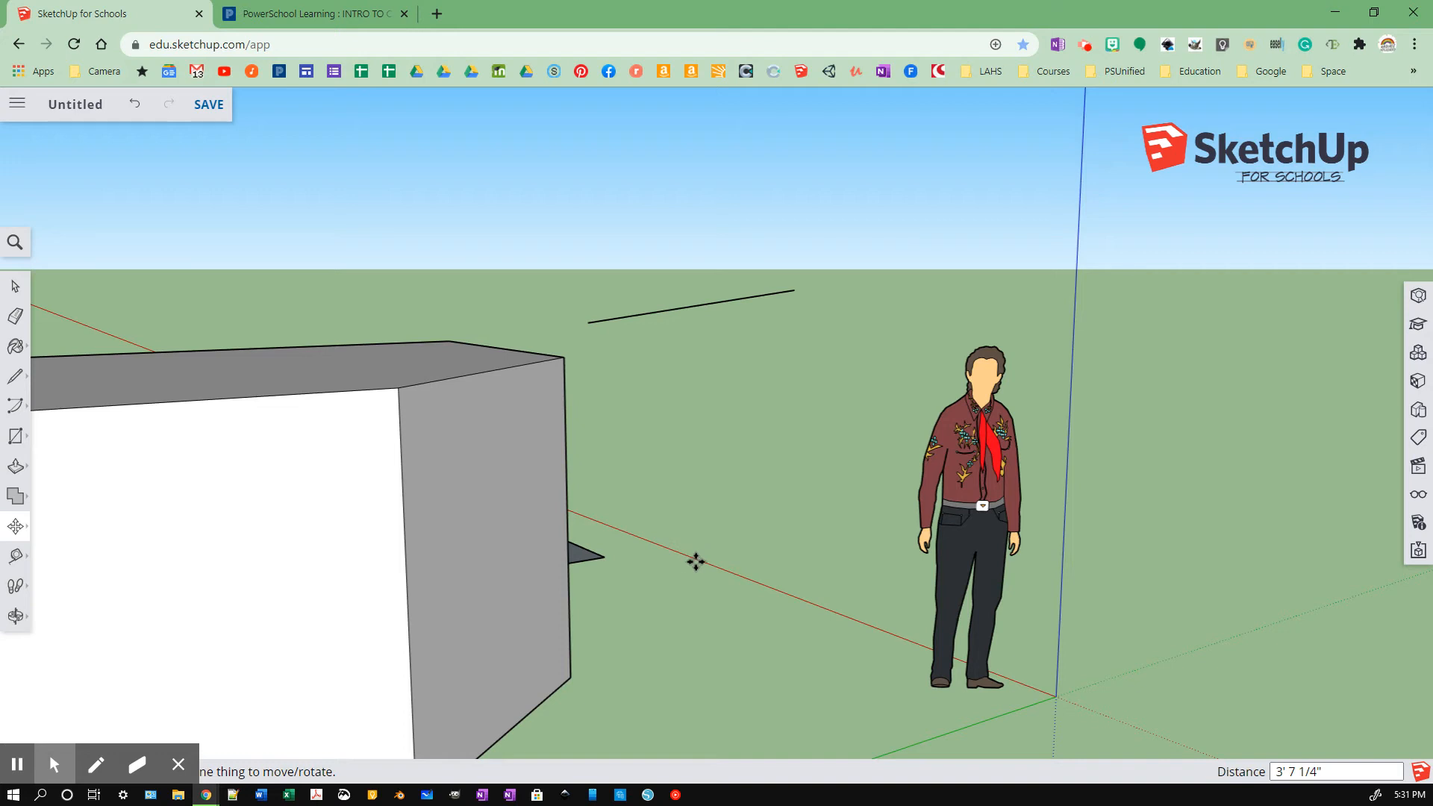
Step: Measure the width of the extruded shape's front wall between its two vertical edges with the Tape Measure
key(t)
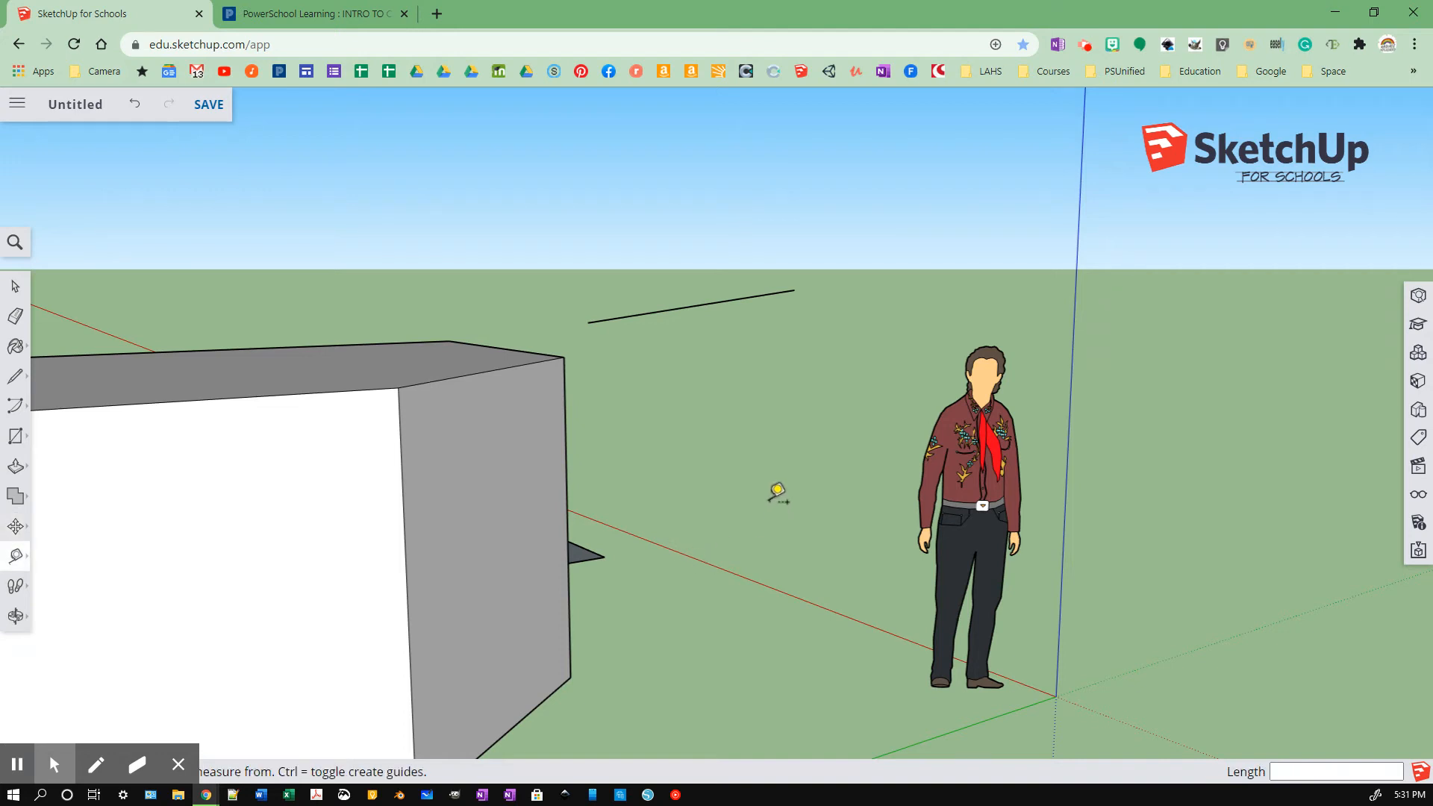
middle_drag(1153, 442, 150, 502)
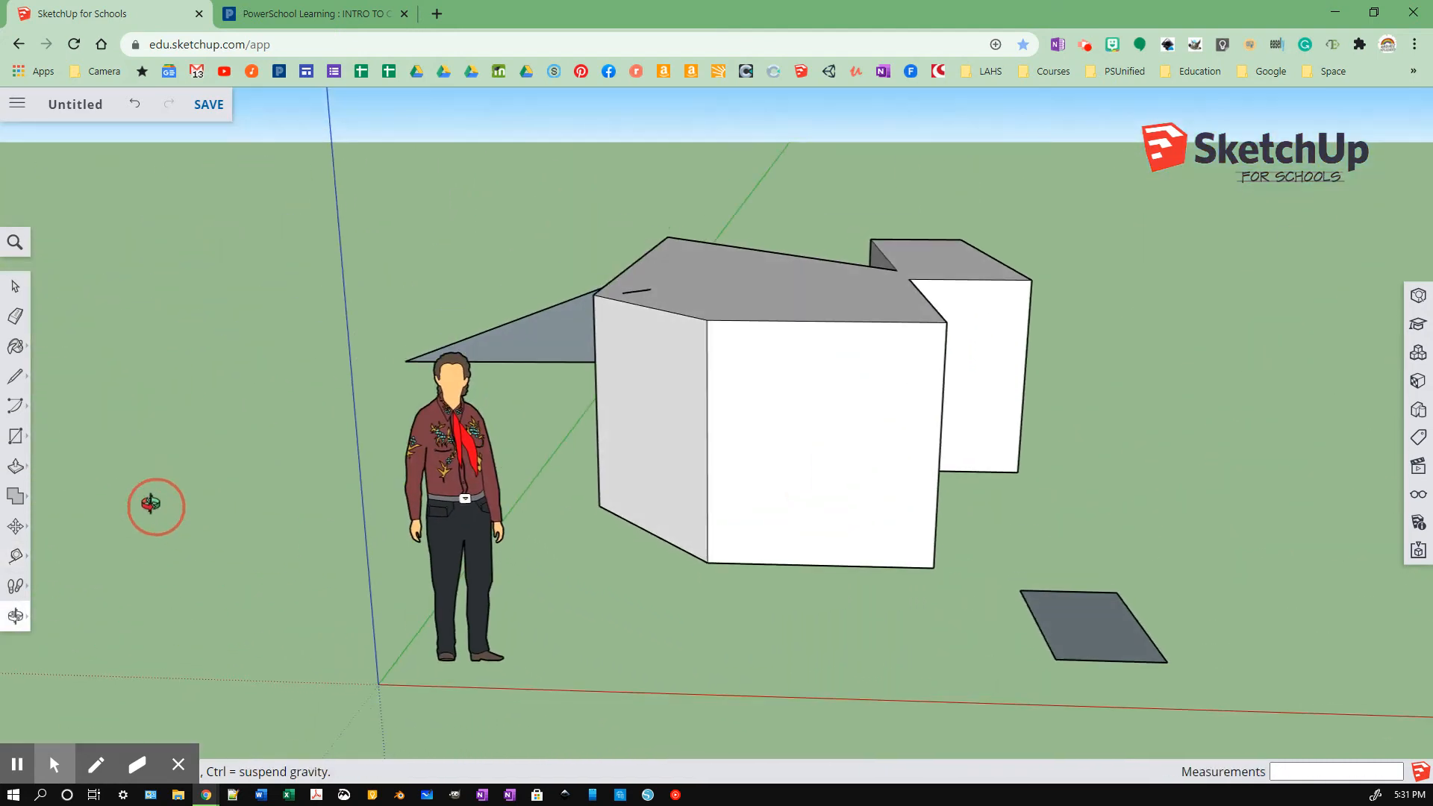
click(708, 408)
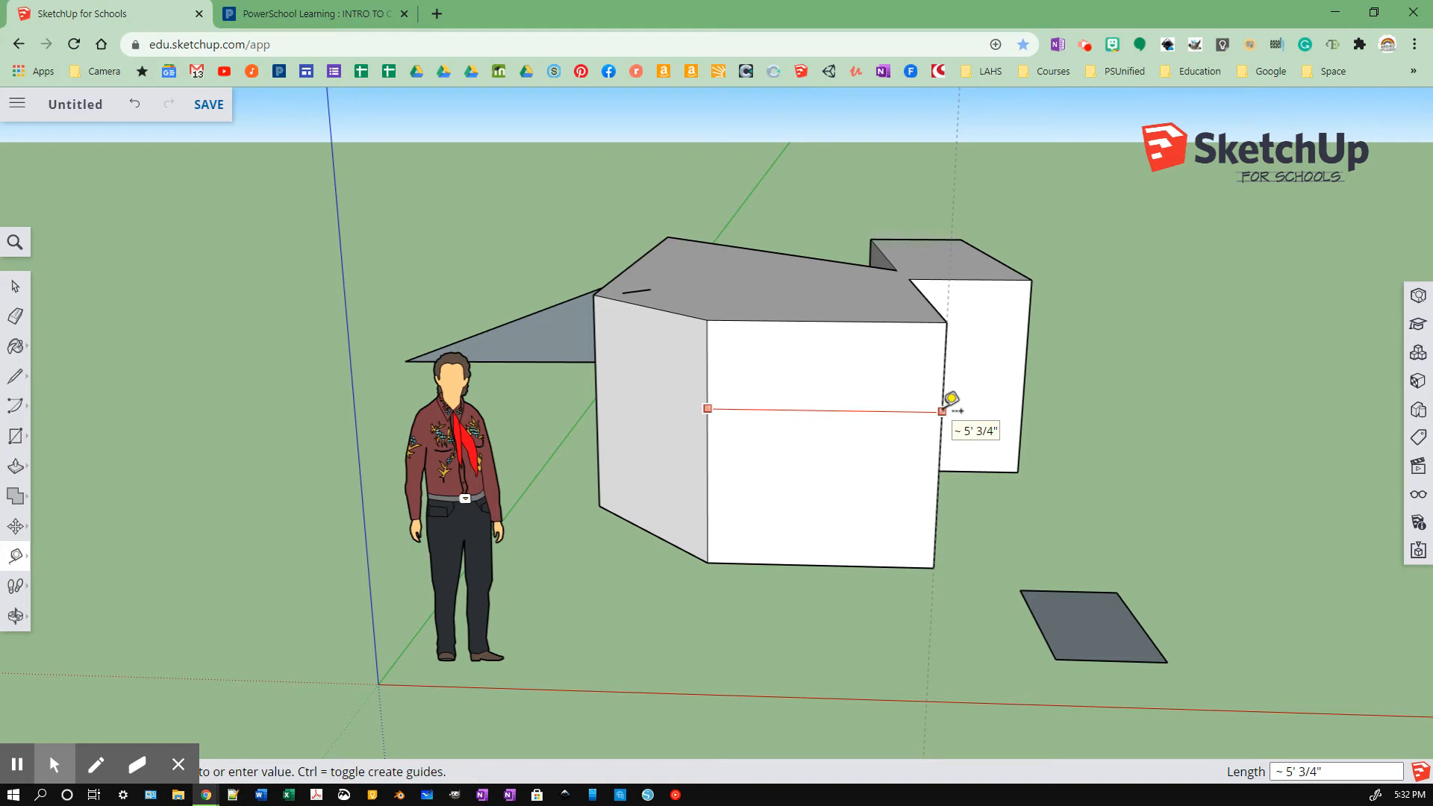
key(Escape)
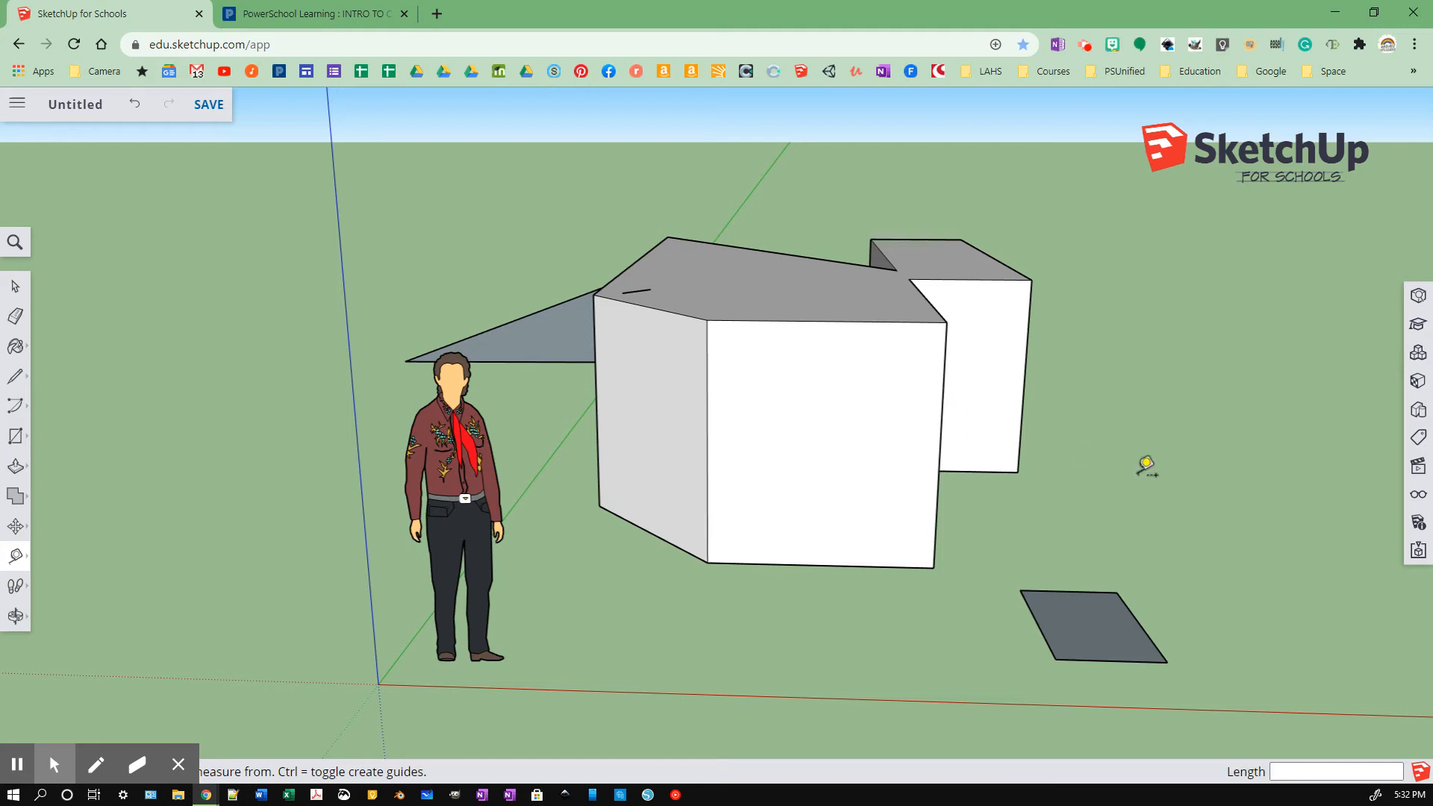
Step: Draw a single line about 5' 9" long in the open area beside the extruded shape, behind the small flat rectangle
key(l)
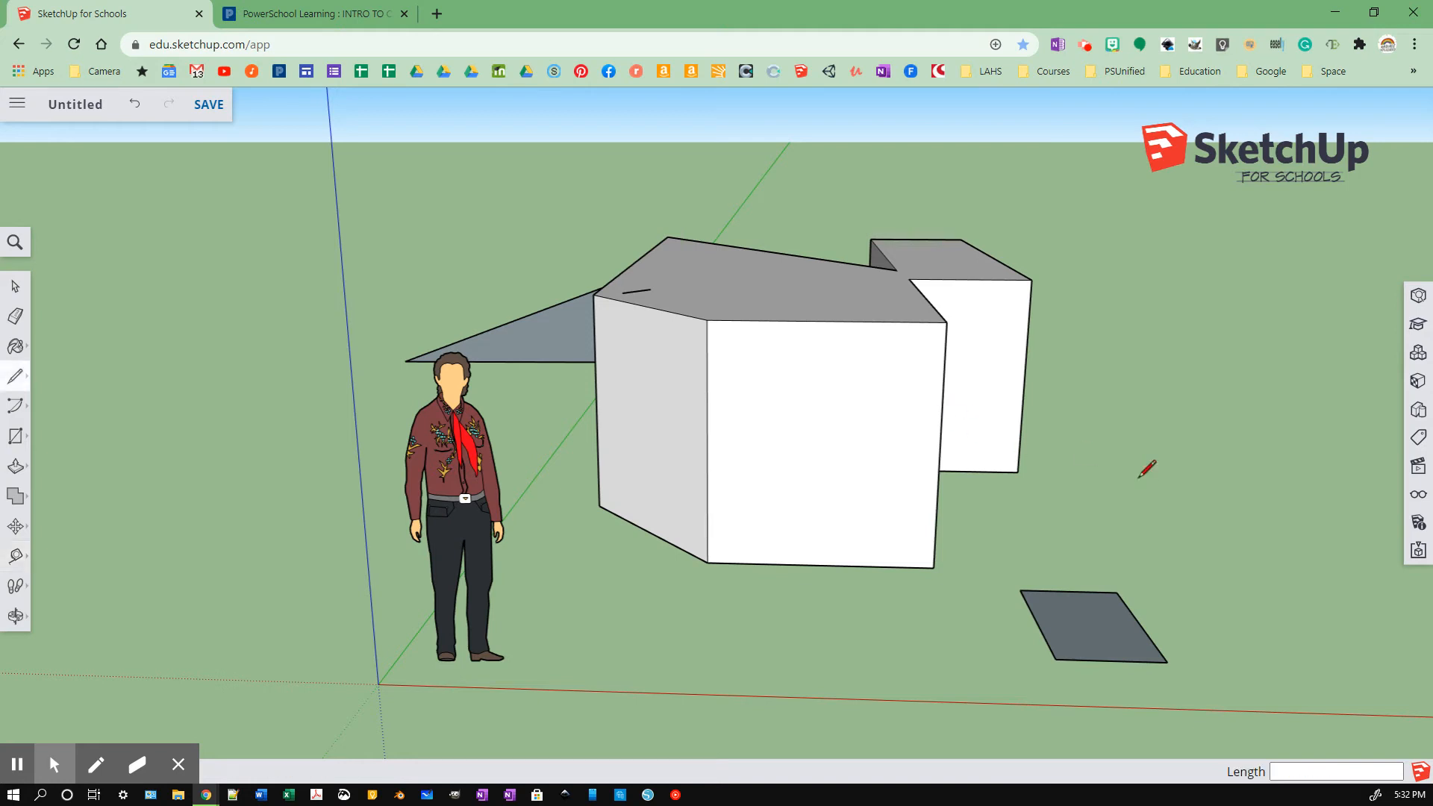
click(1119, 484)
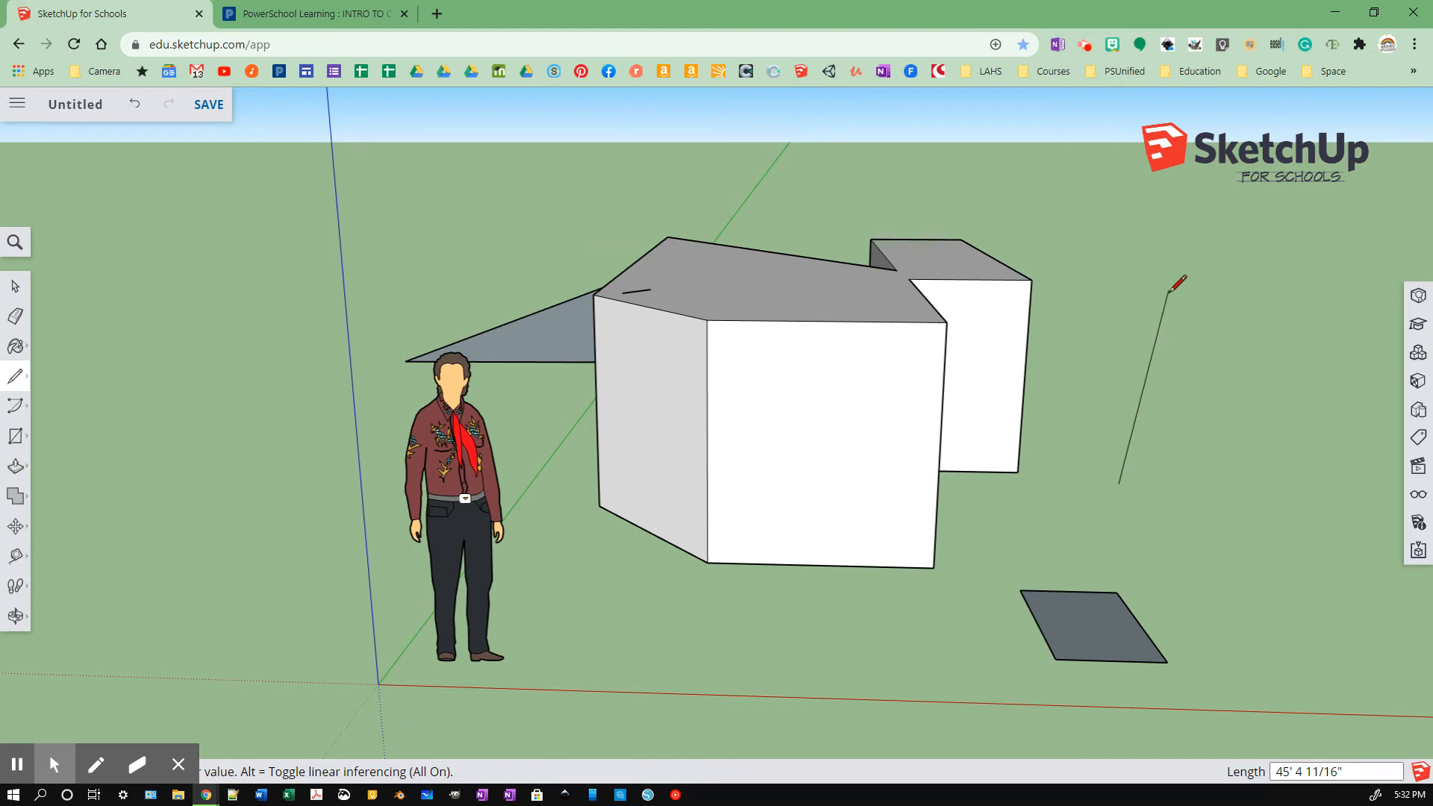
key(Escape)
click(1087, 475)
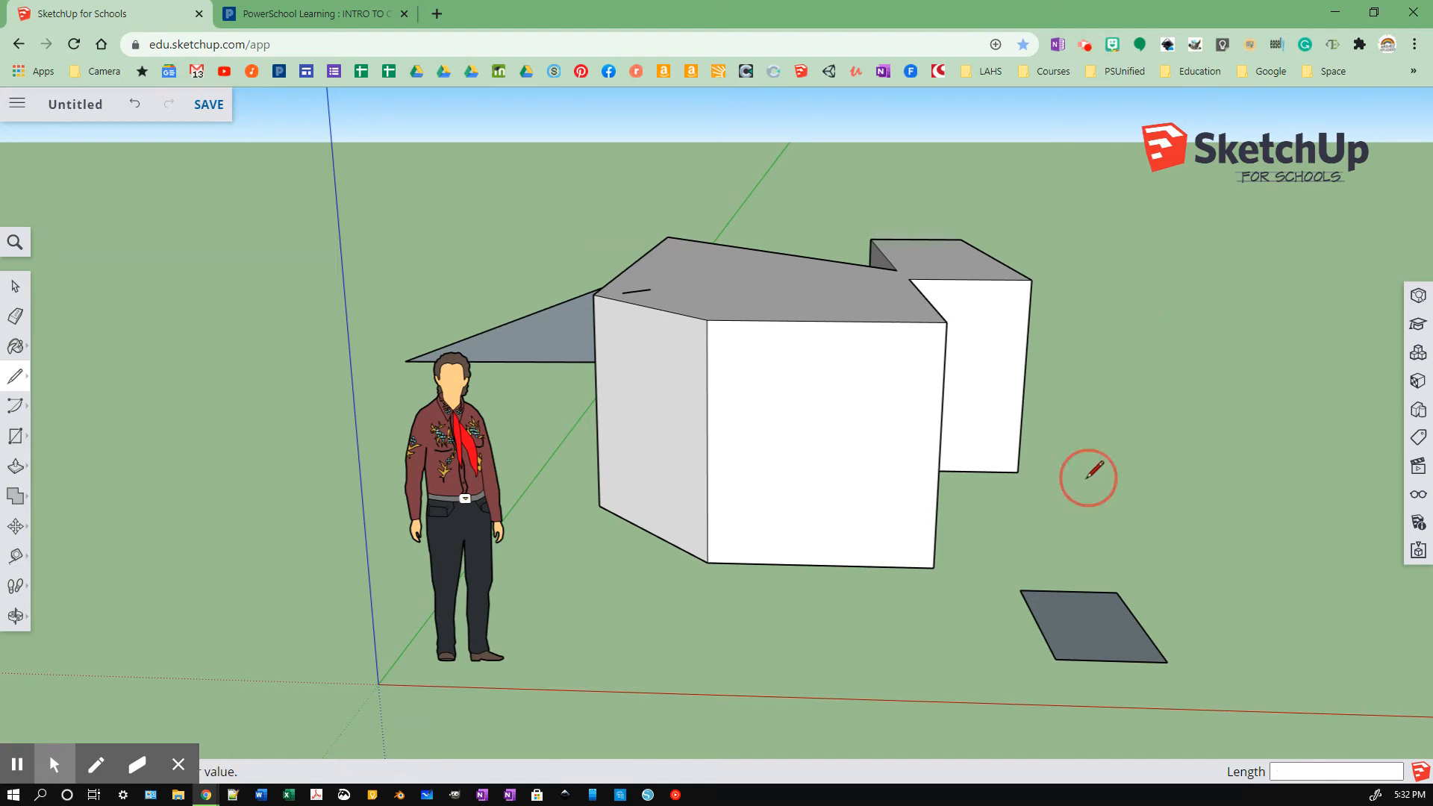
click(1313, 506)
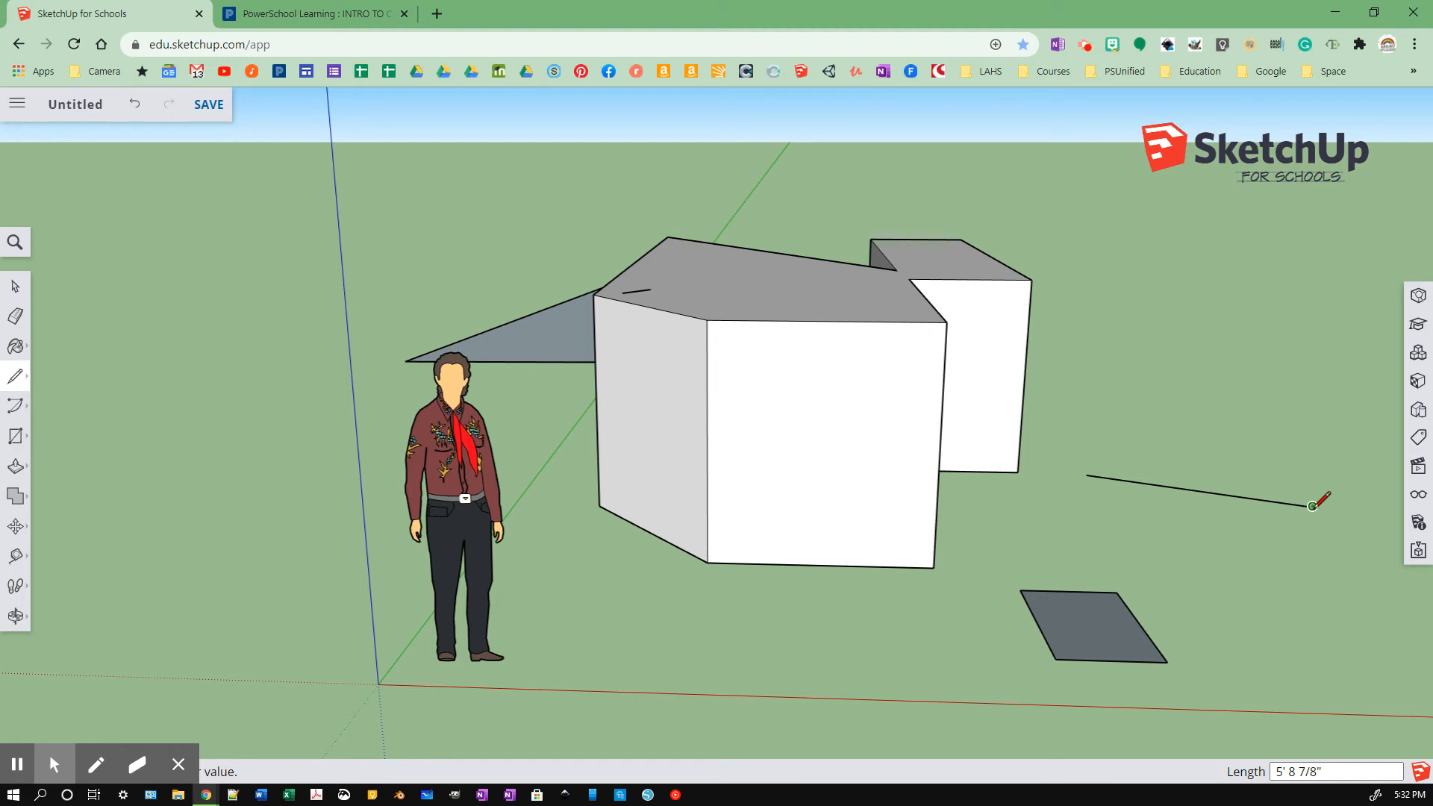
key(Escape)
Step: Paint the extruded shape's front wall and the adjoining angled wall with the red TG_tie material
key(b)
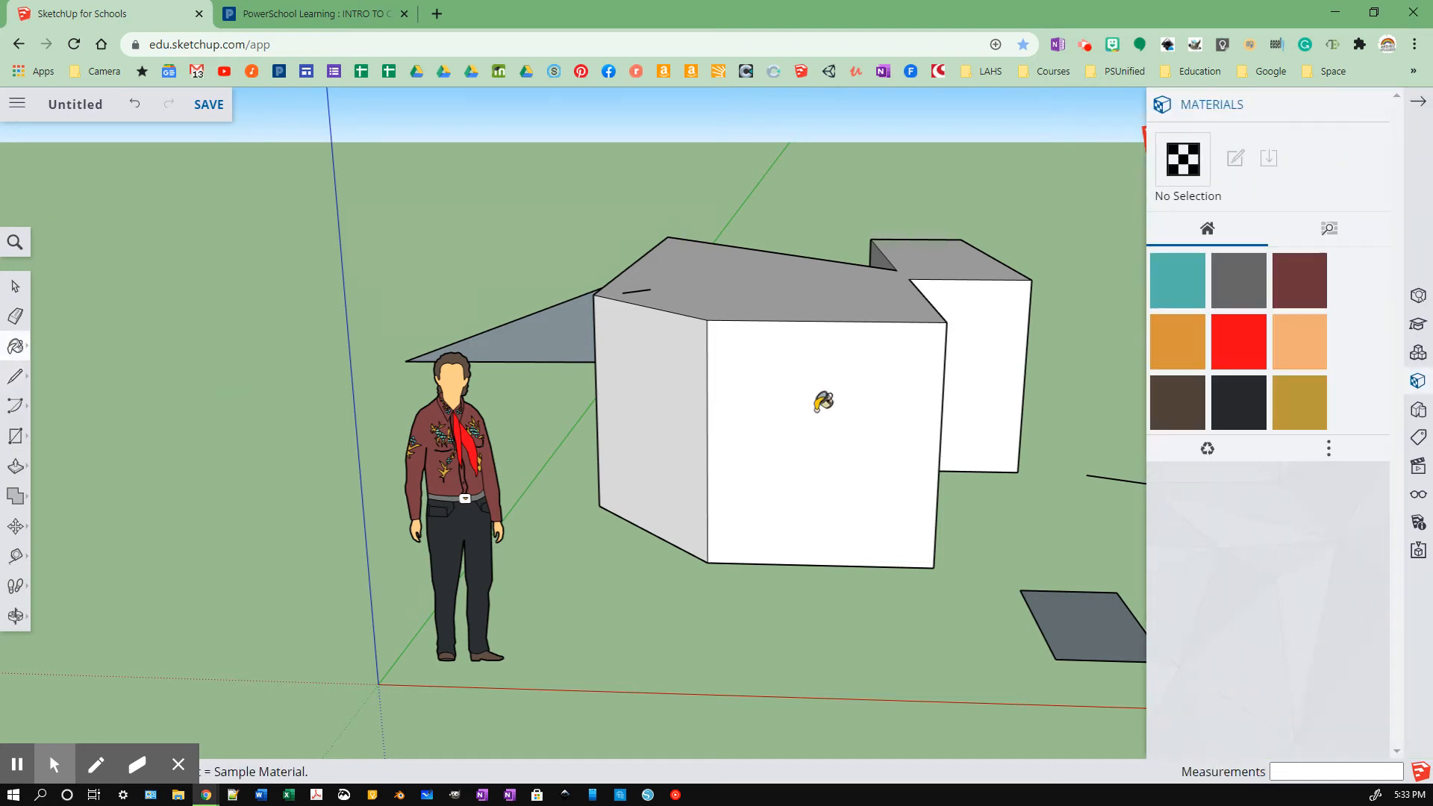
click(1239, 345)
click(846, 409)
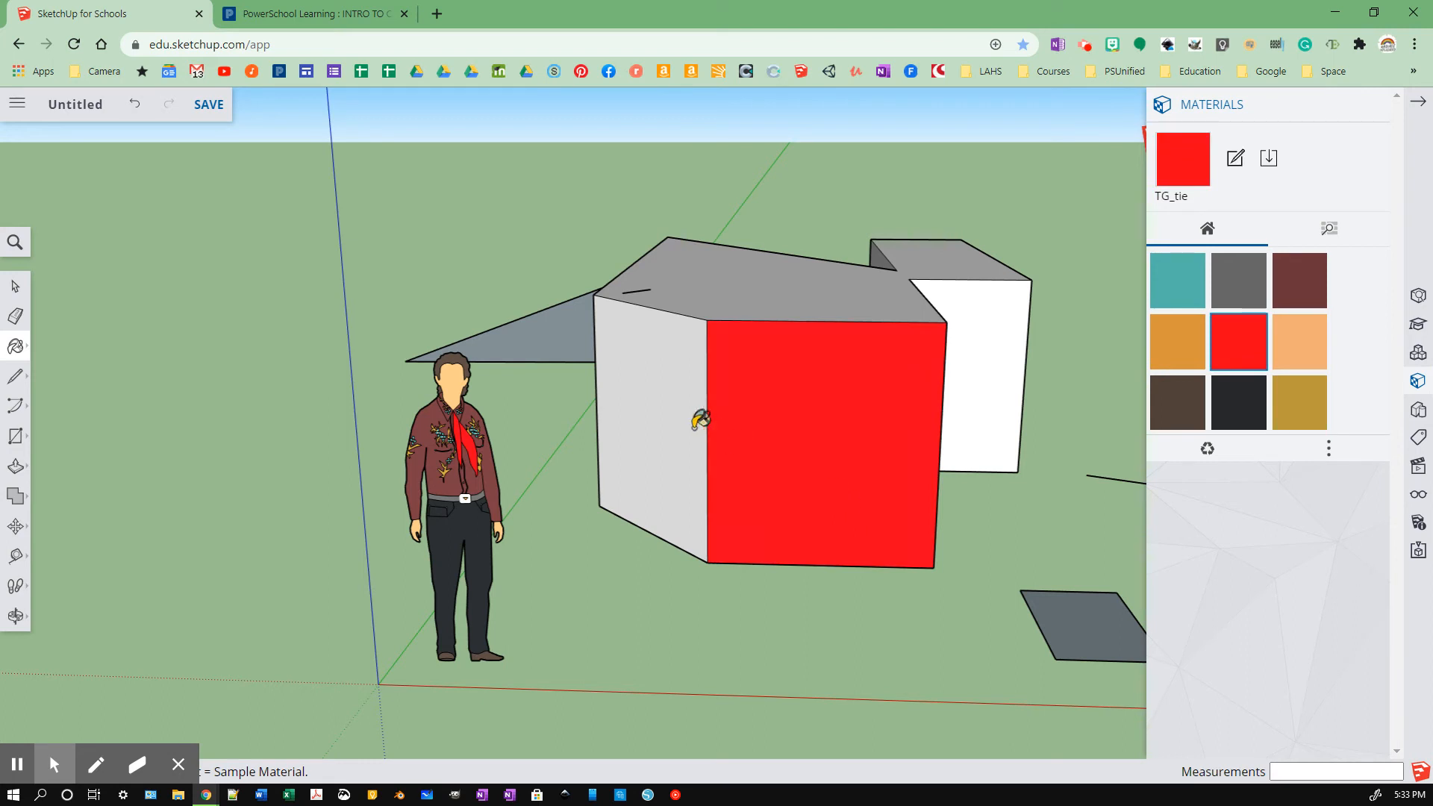
click(676, 409)
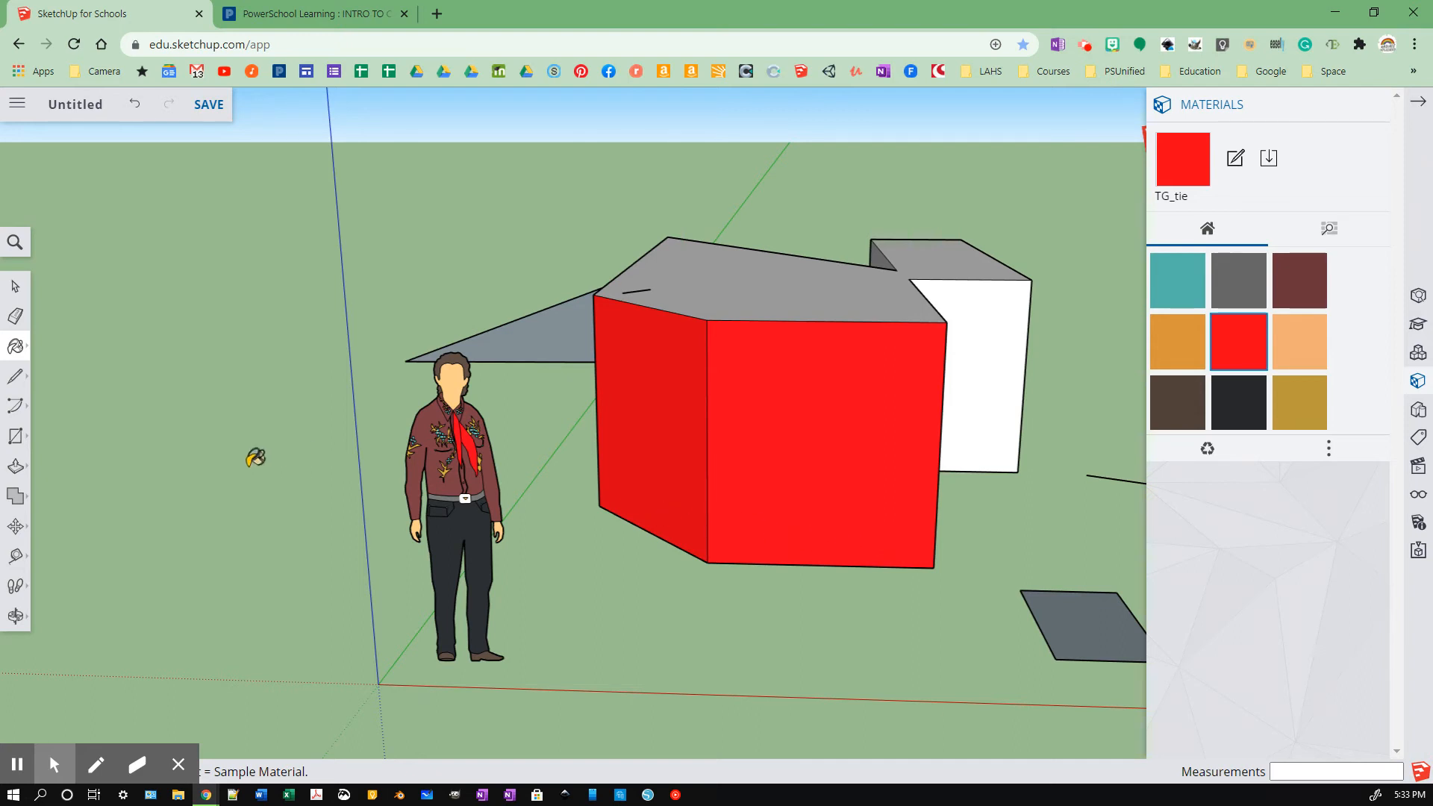
Step: Measure a freehand distance on the open ground beside the standing figure with the Tape Measure
click(18, 561)
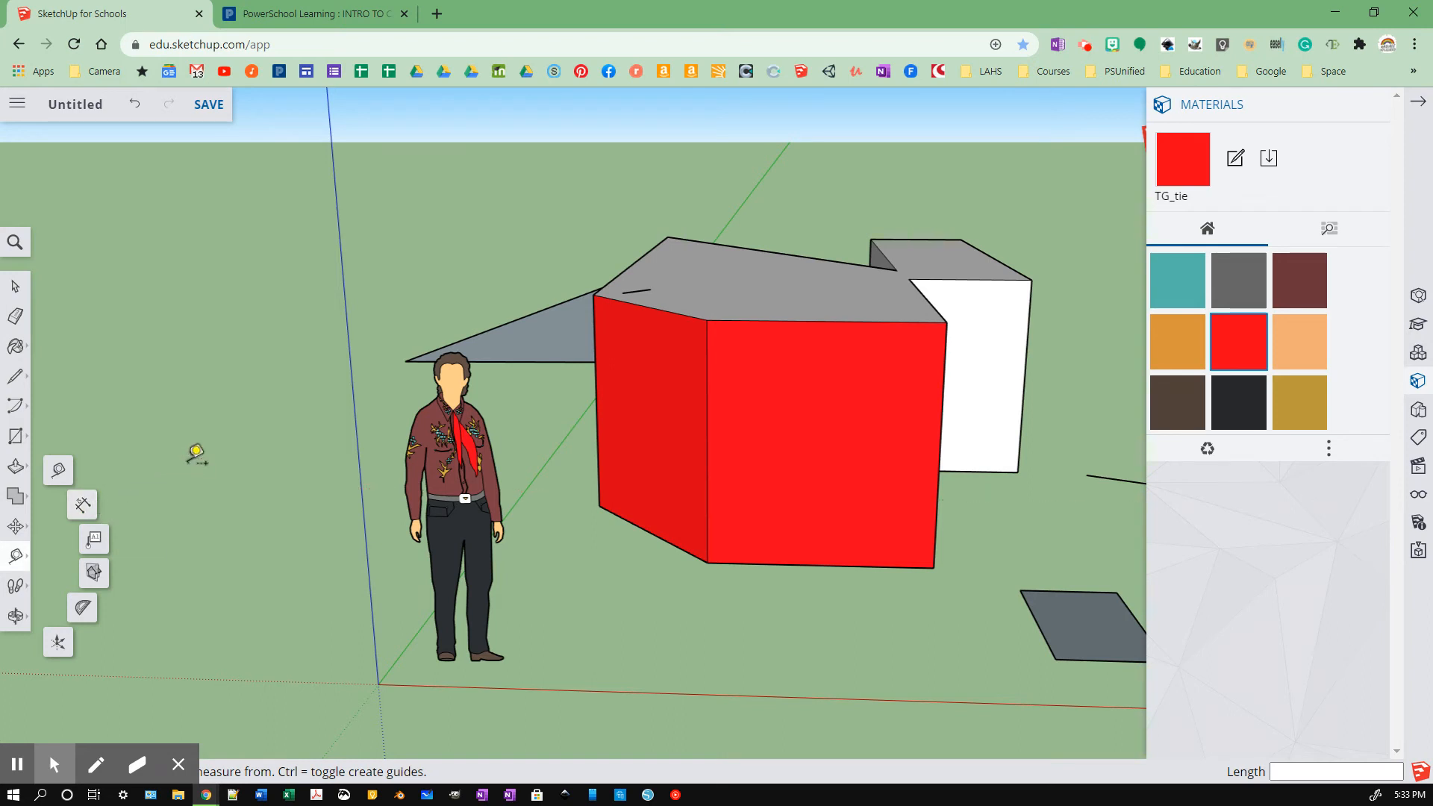
click(196, 455)
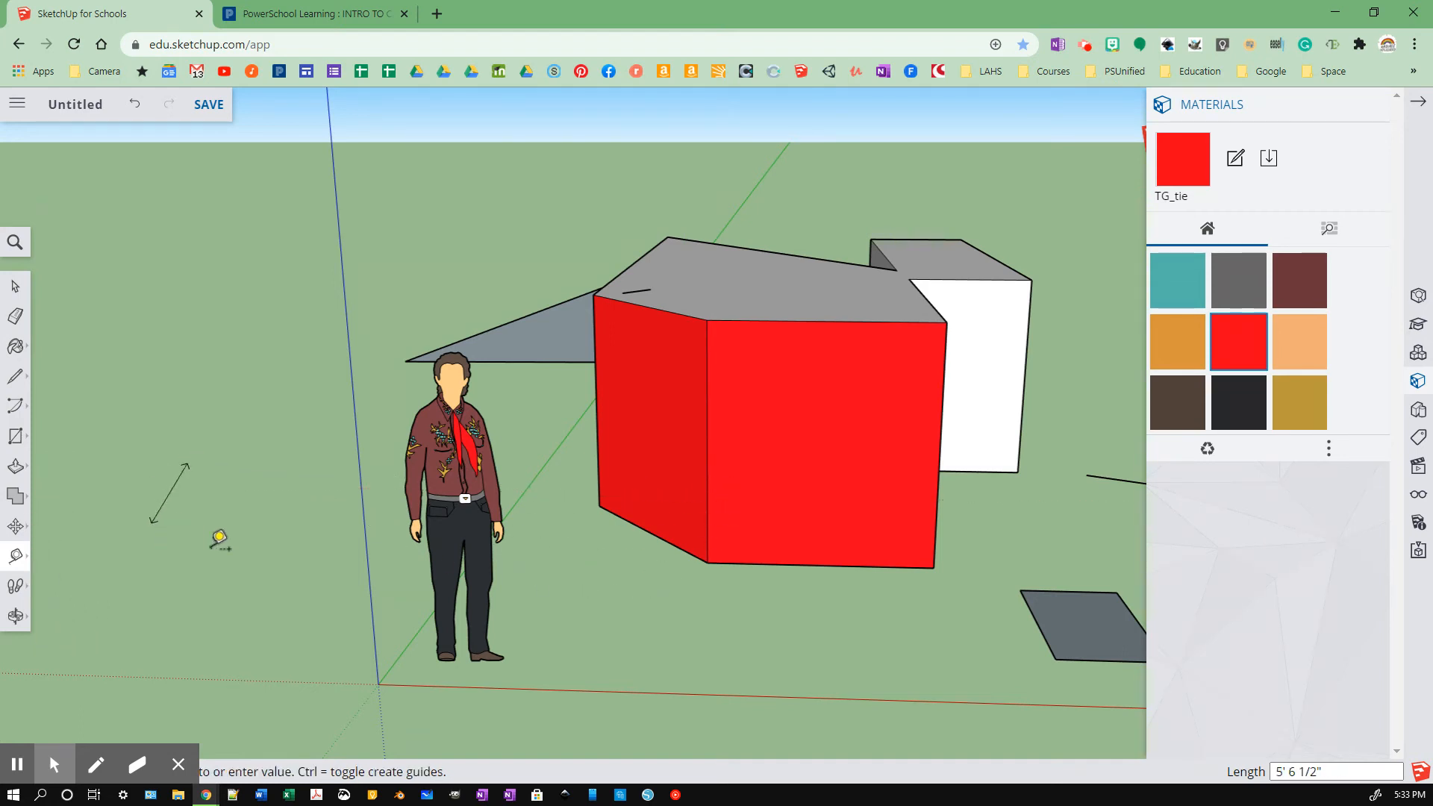
key(Escape)
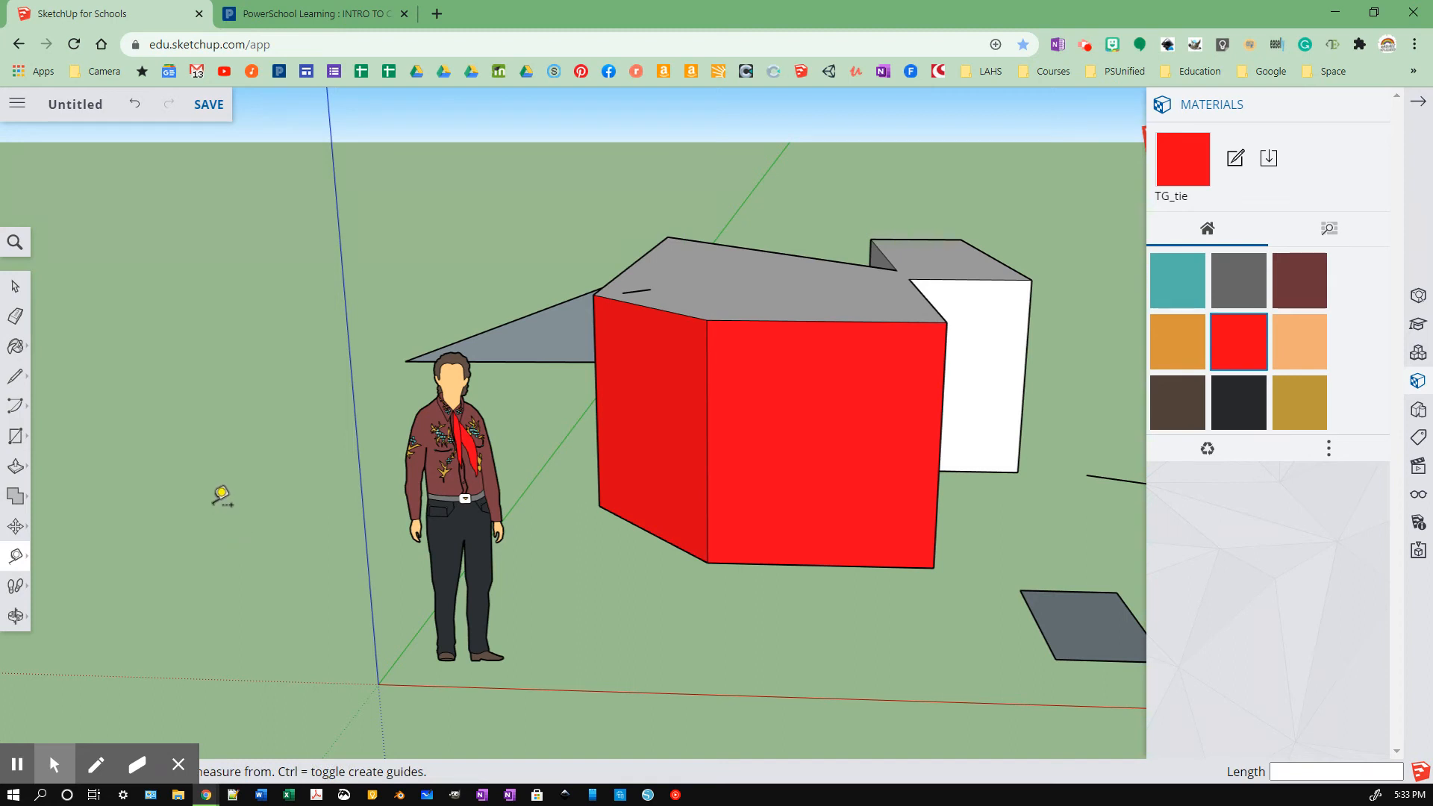
key(space)
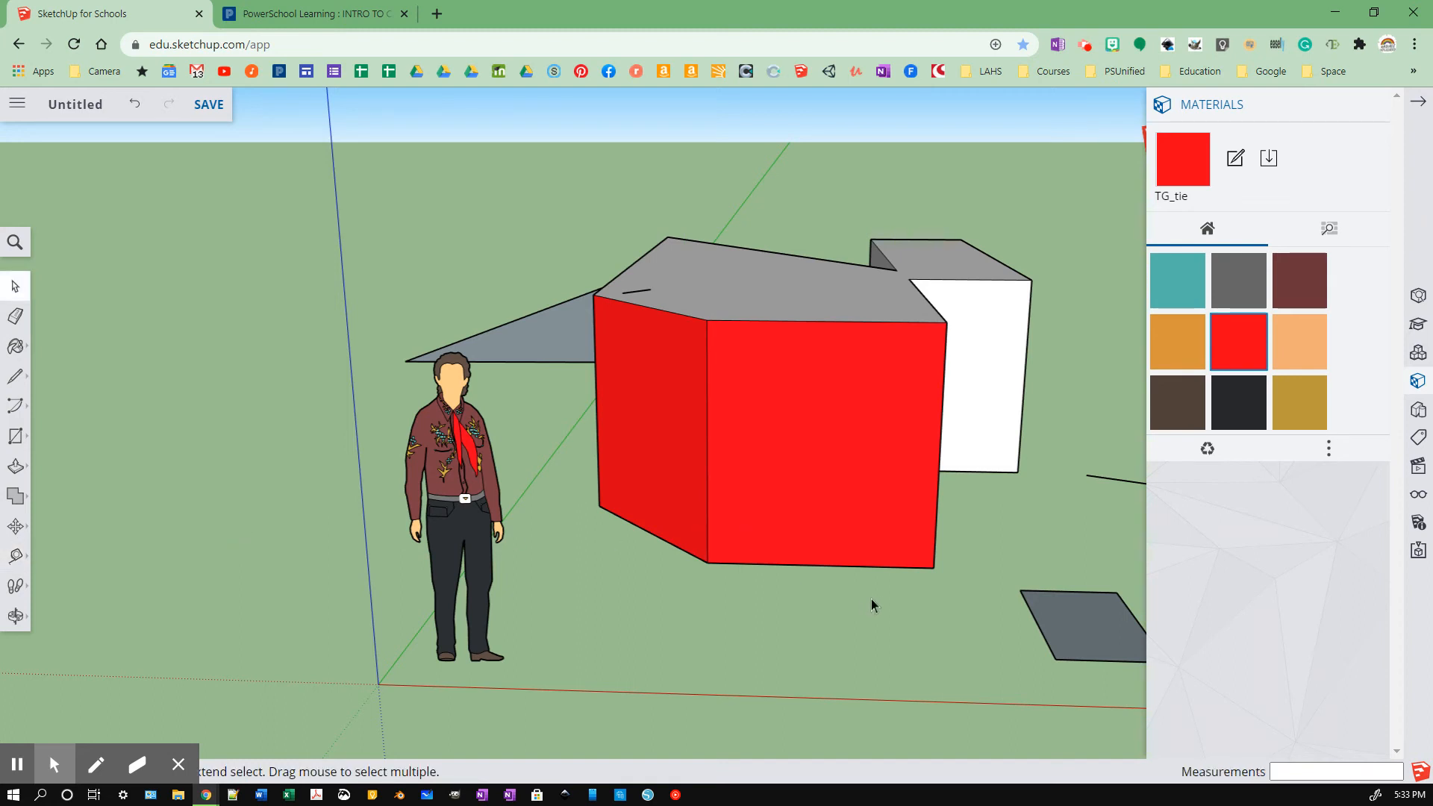
Step: Hide the small flat rectangle in front of the extruded shape, including its edges
scroll(872, 605, down, 1)
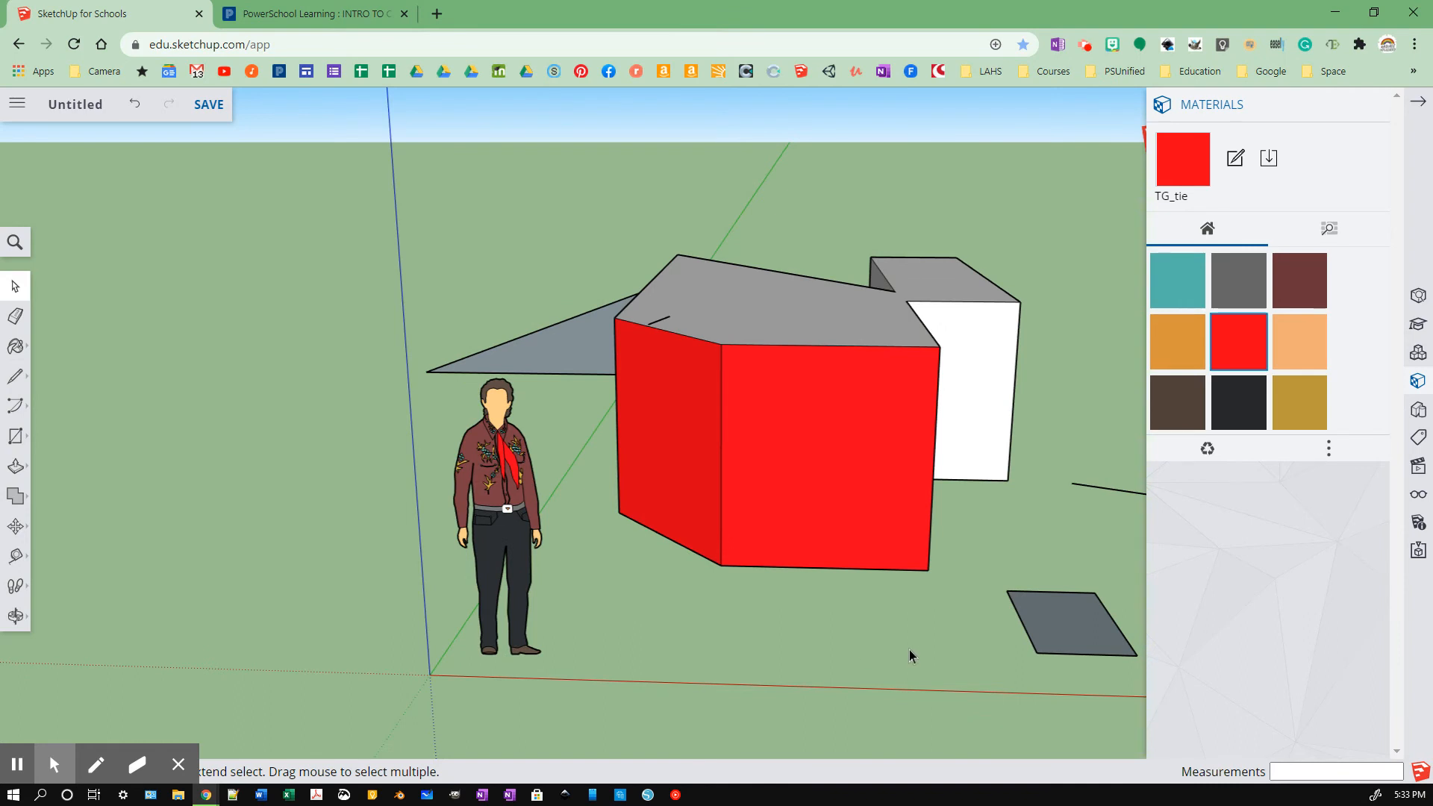
middle_drag(902, 655, 521, 591)
key(space)
drag(798, 503, 609, 649)
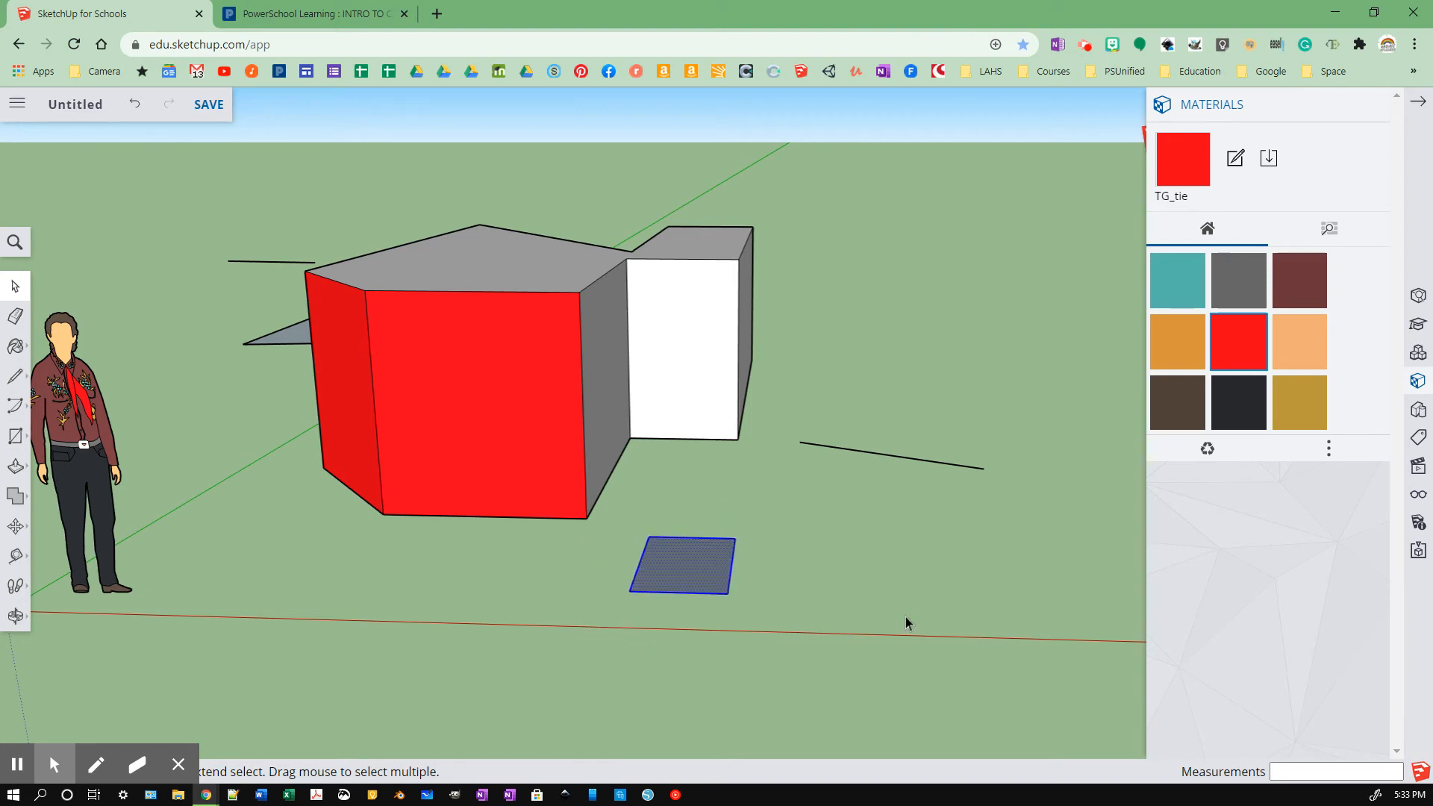
right_click(678, 578)
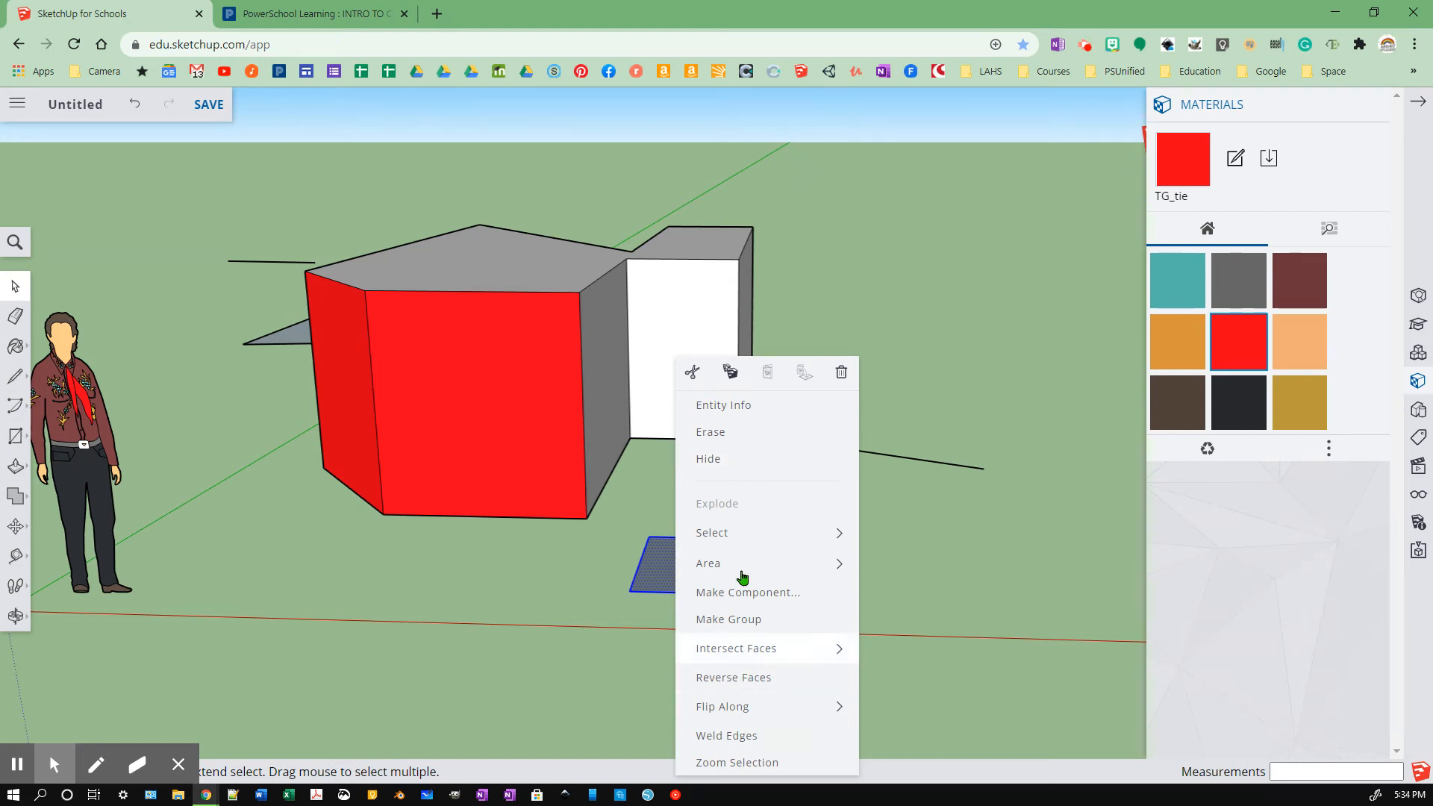
click(724, 461)
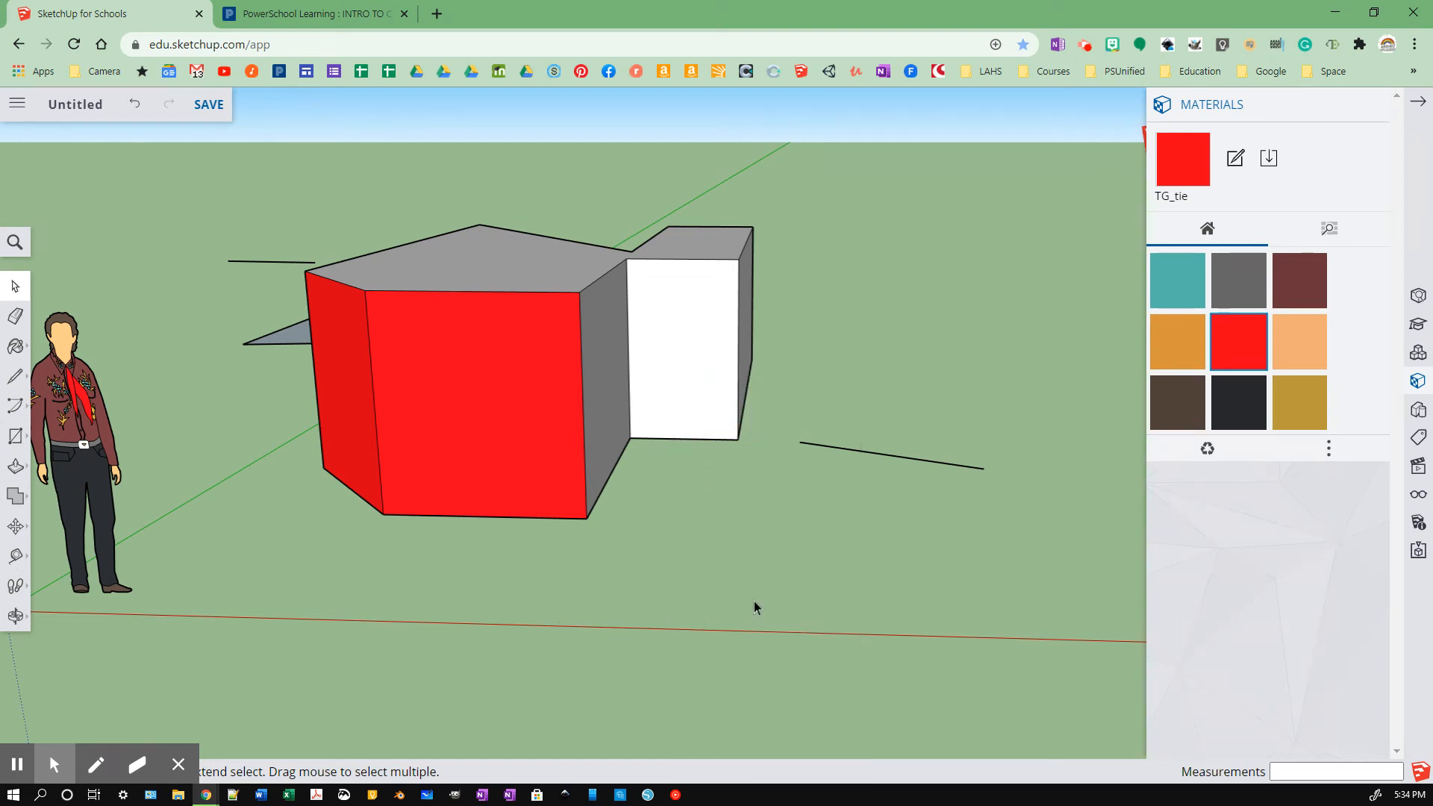
Step: Search the available commands for "unhide" and review the matching options
right_click(756, 518)
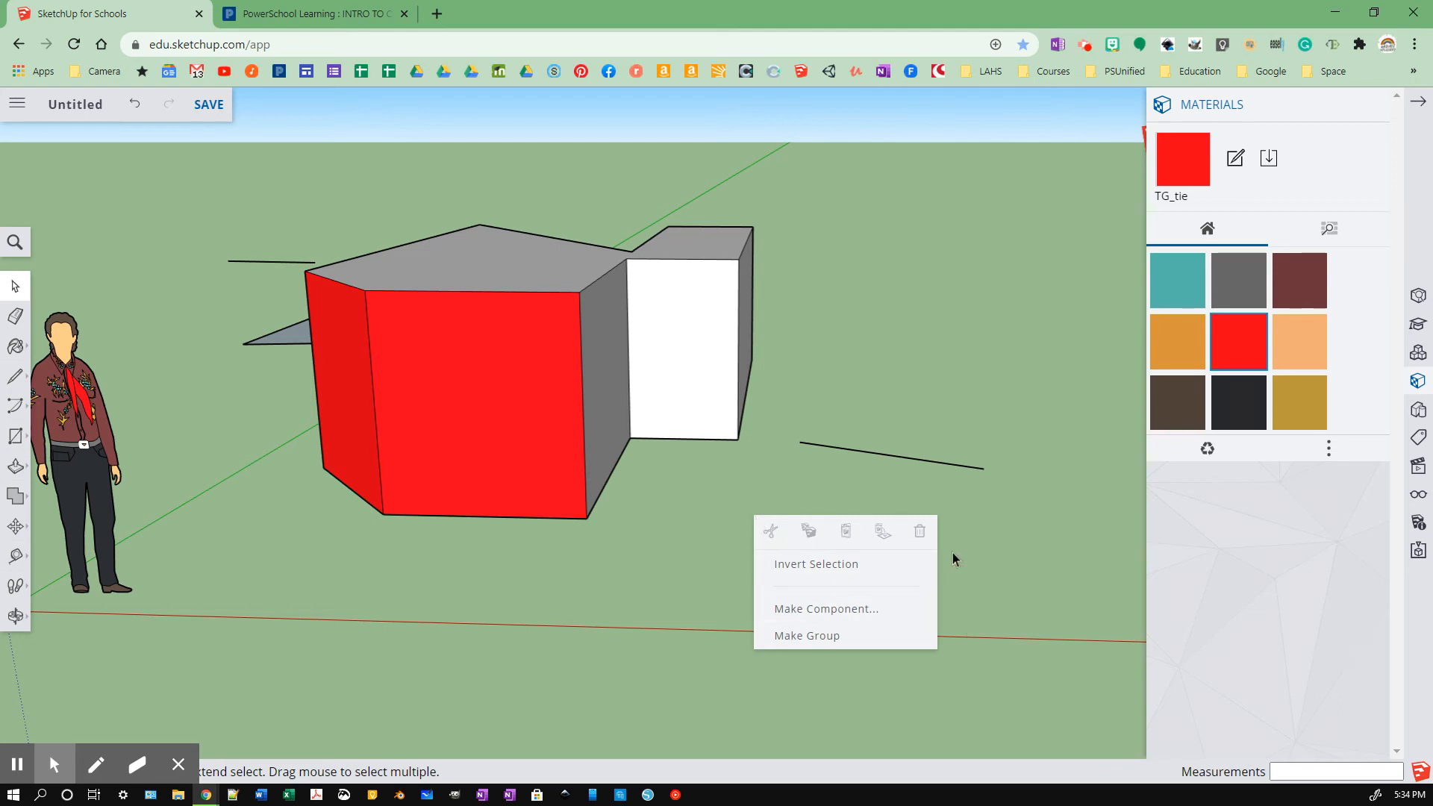
click(14, 244)
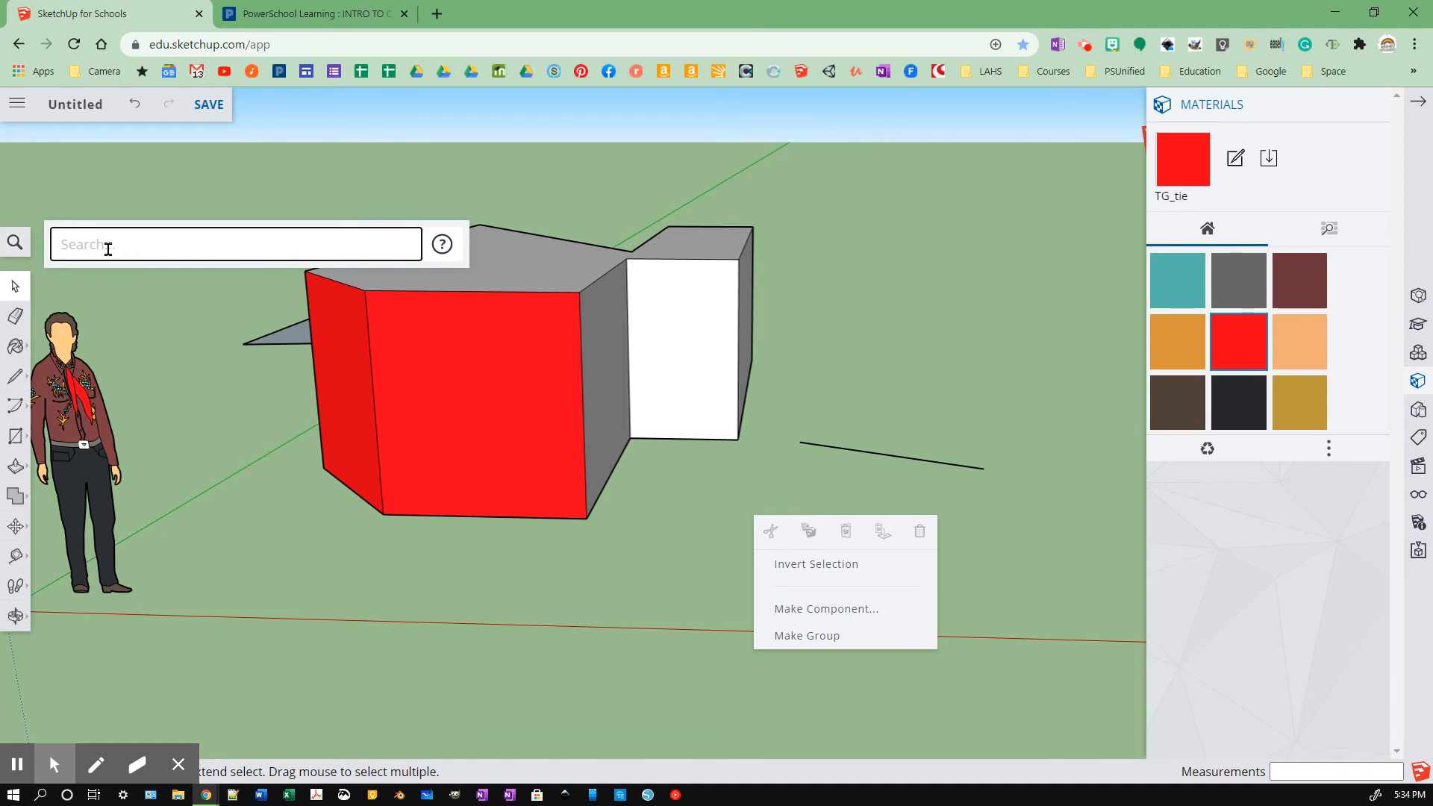
text(unhide)
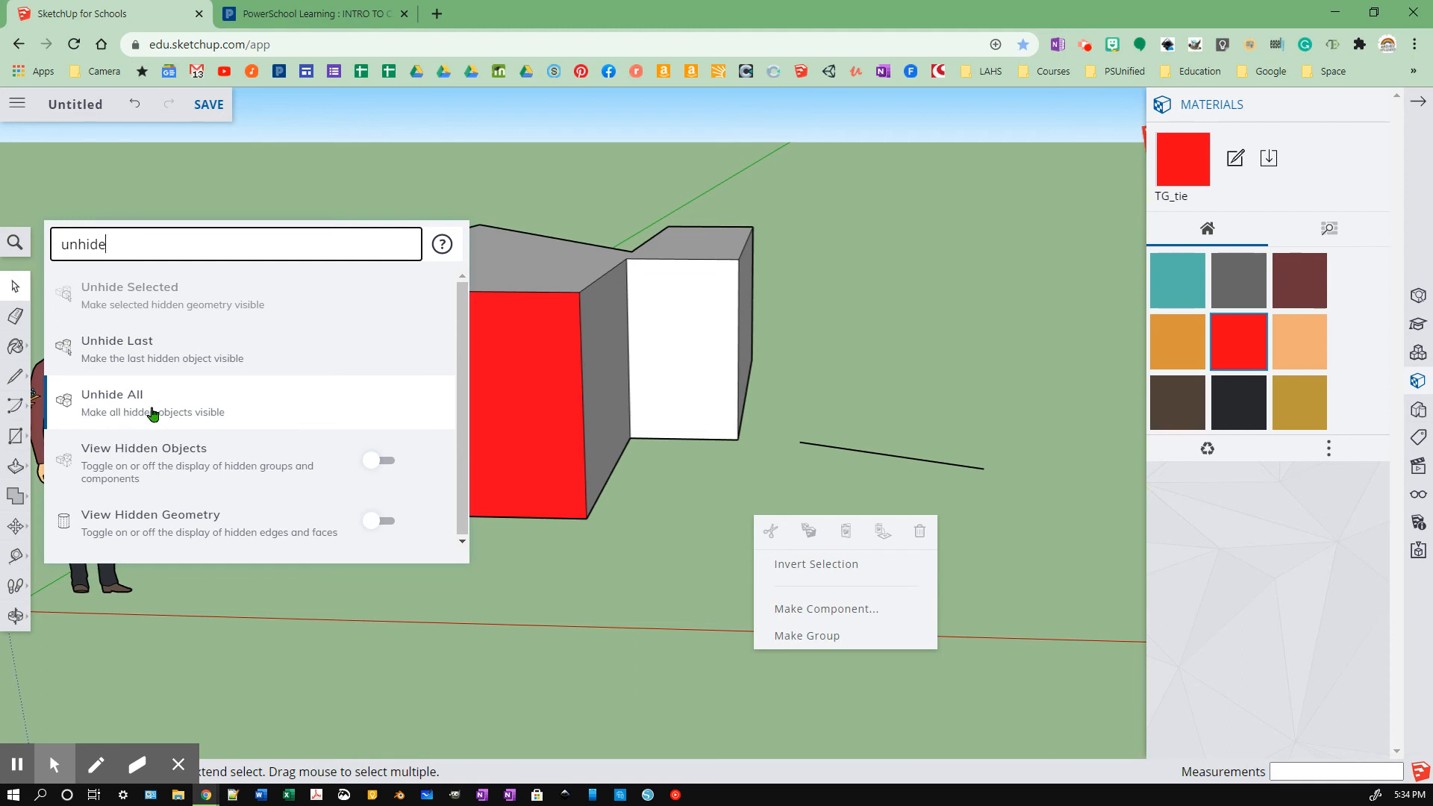
click(578, 596)
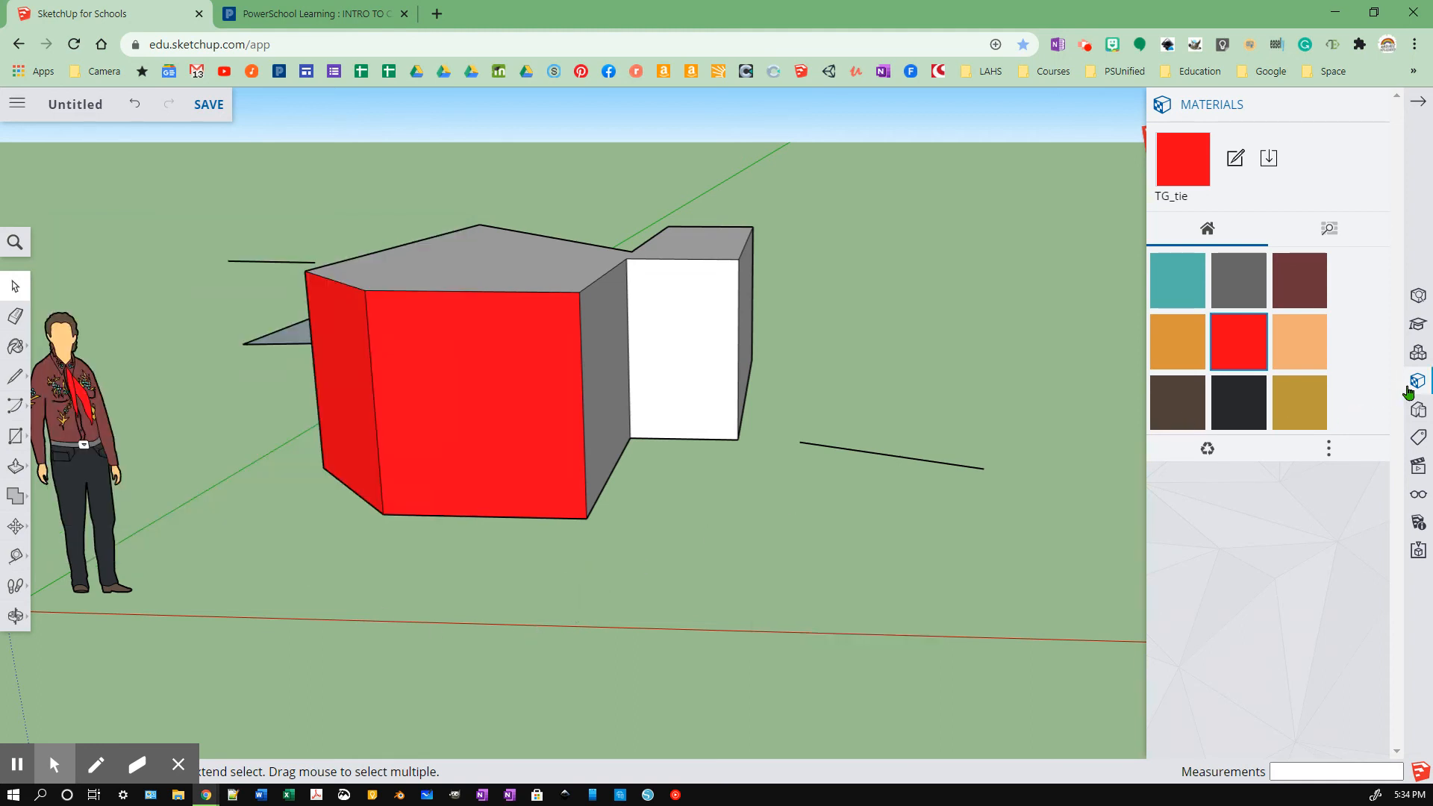
Step: Compare the model in parallel projection and perspective by switching between the two twice, ending in perspective
click(1418, 463)
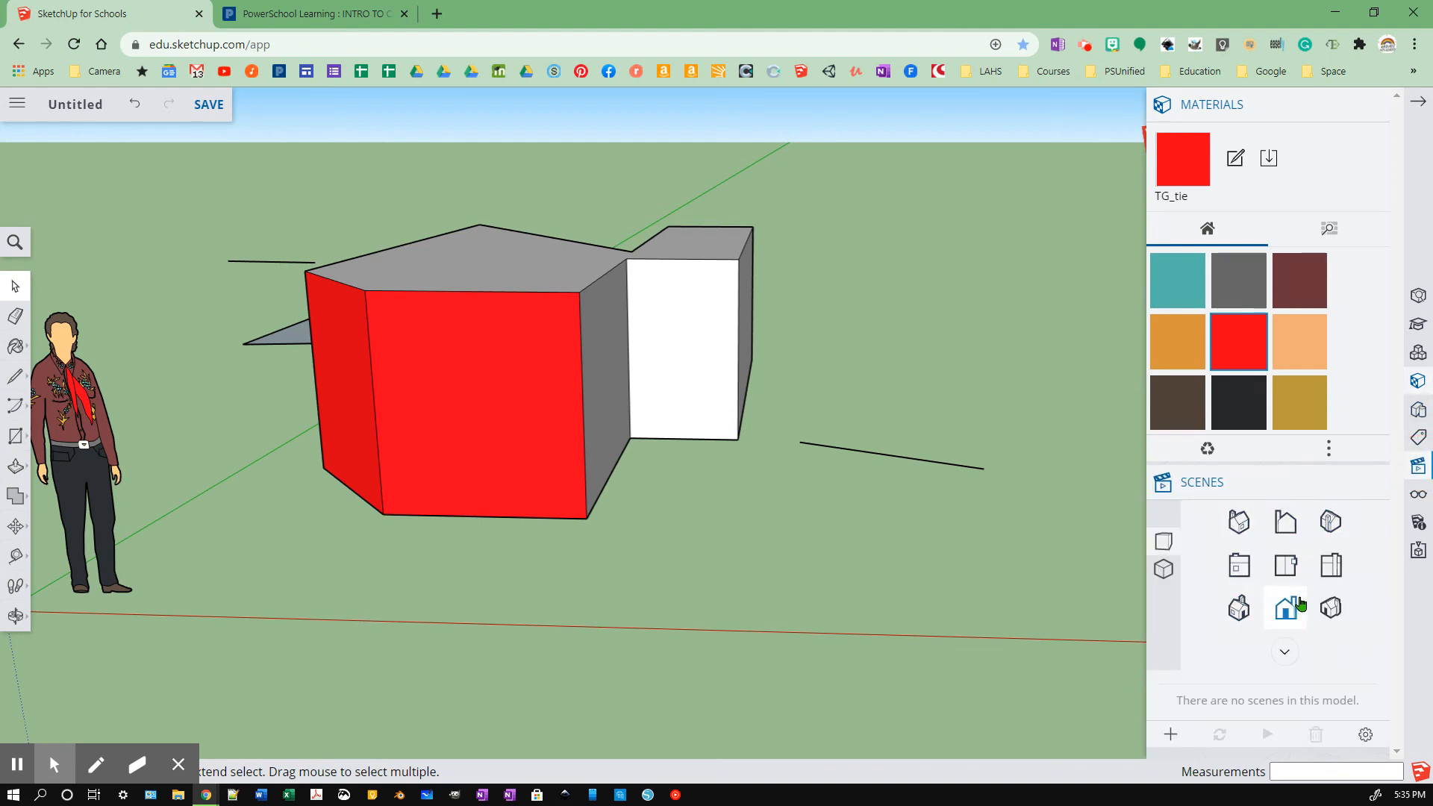
click(1164, 572)
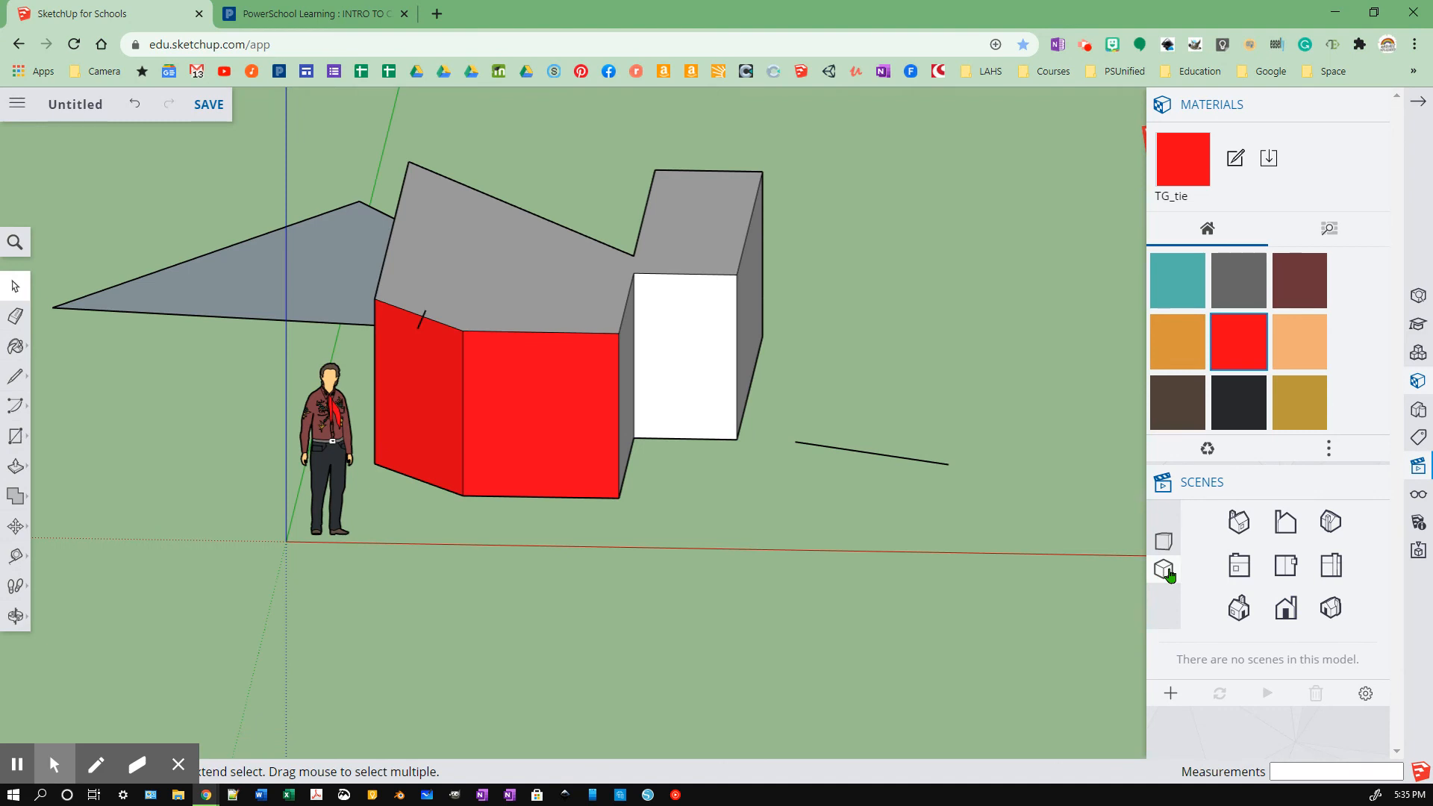
click(1169, 542)
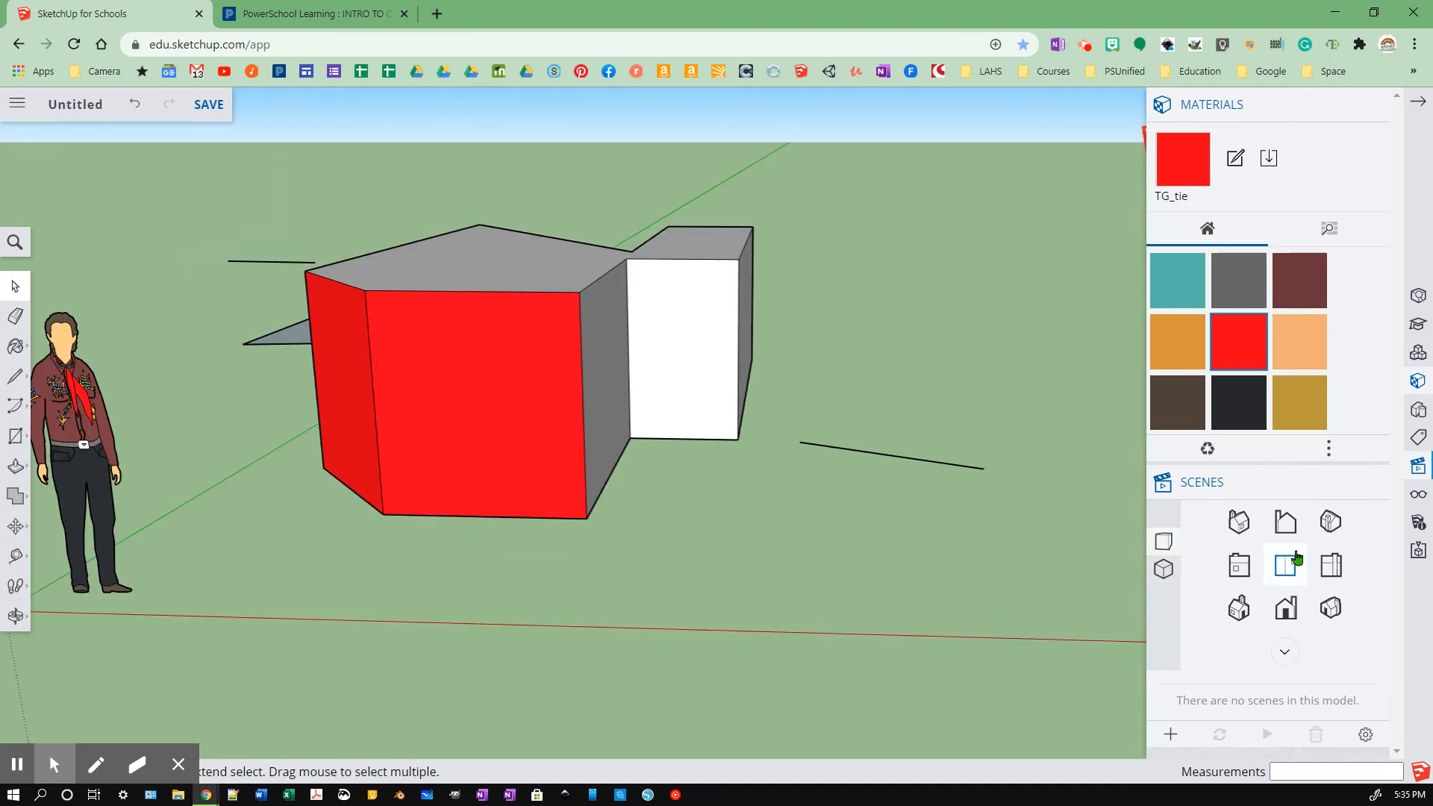
click(1167, 572)
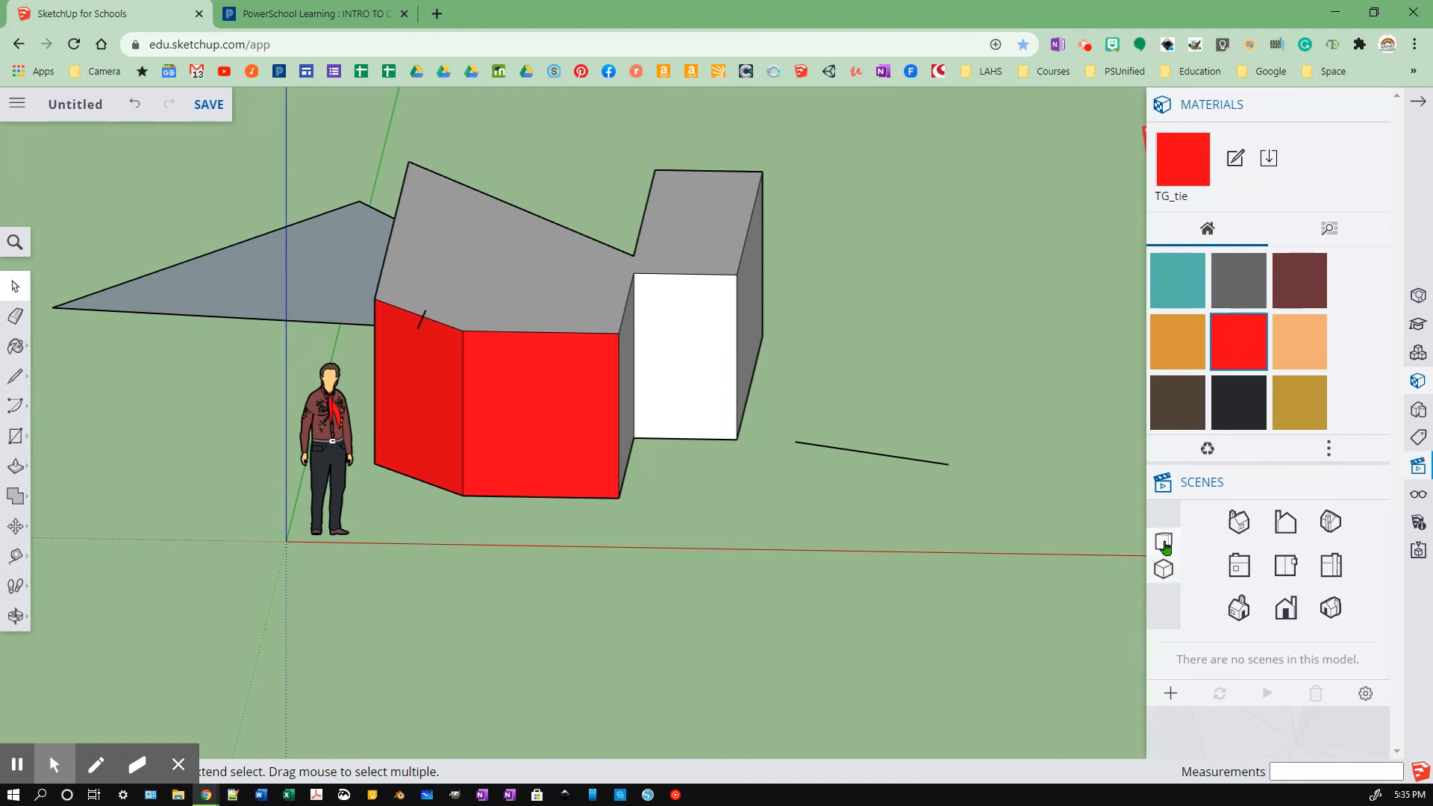
click(1165, 543)
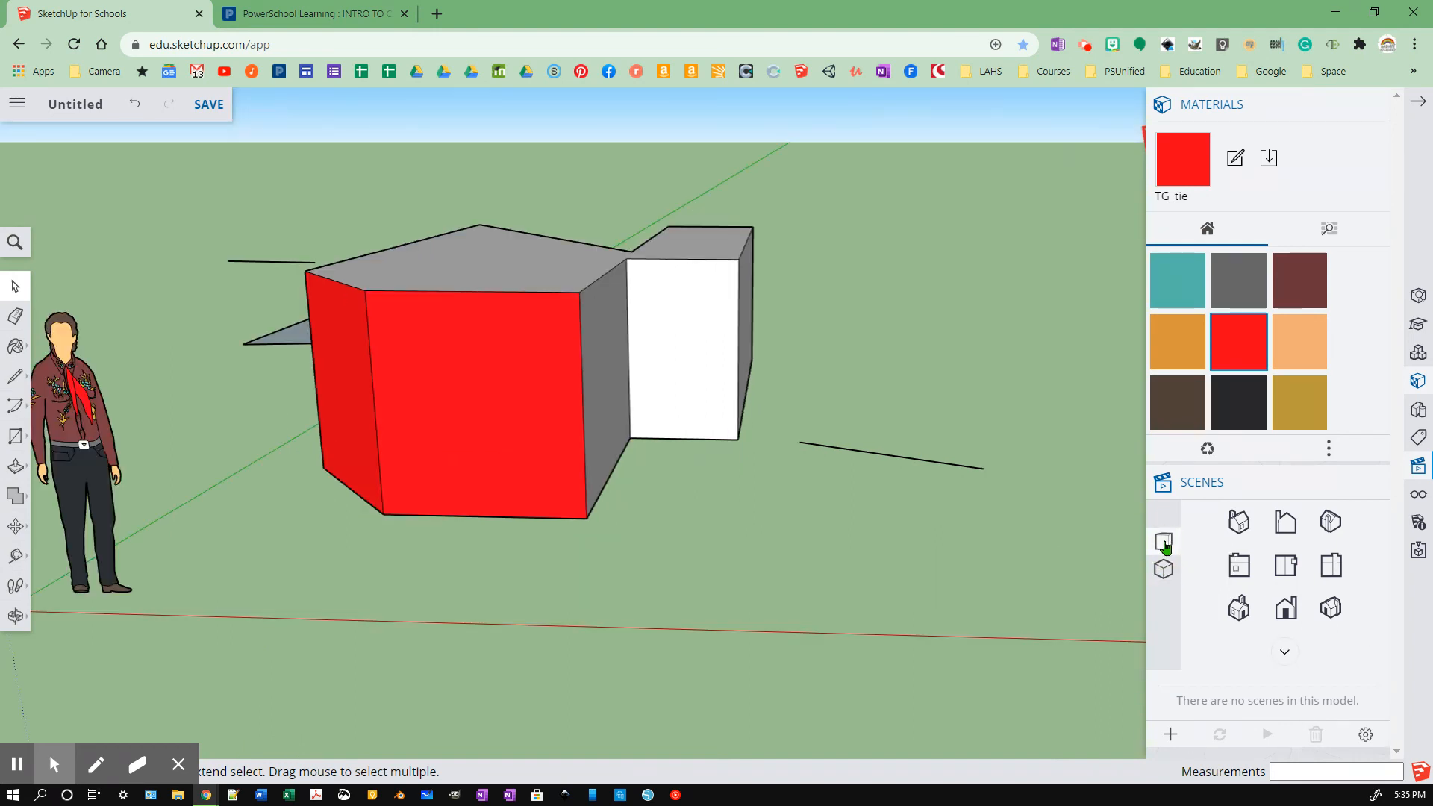
Step: Unhide all hidden objects in the model
click(1420, 500)
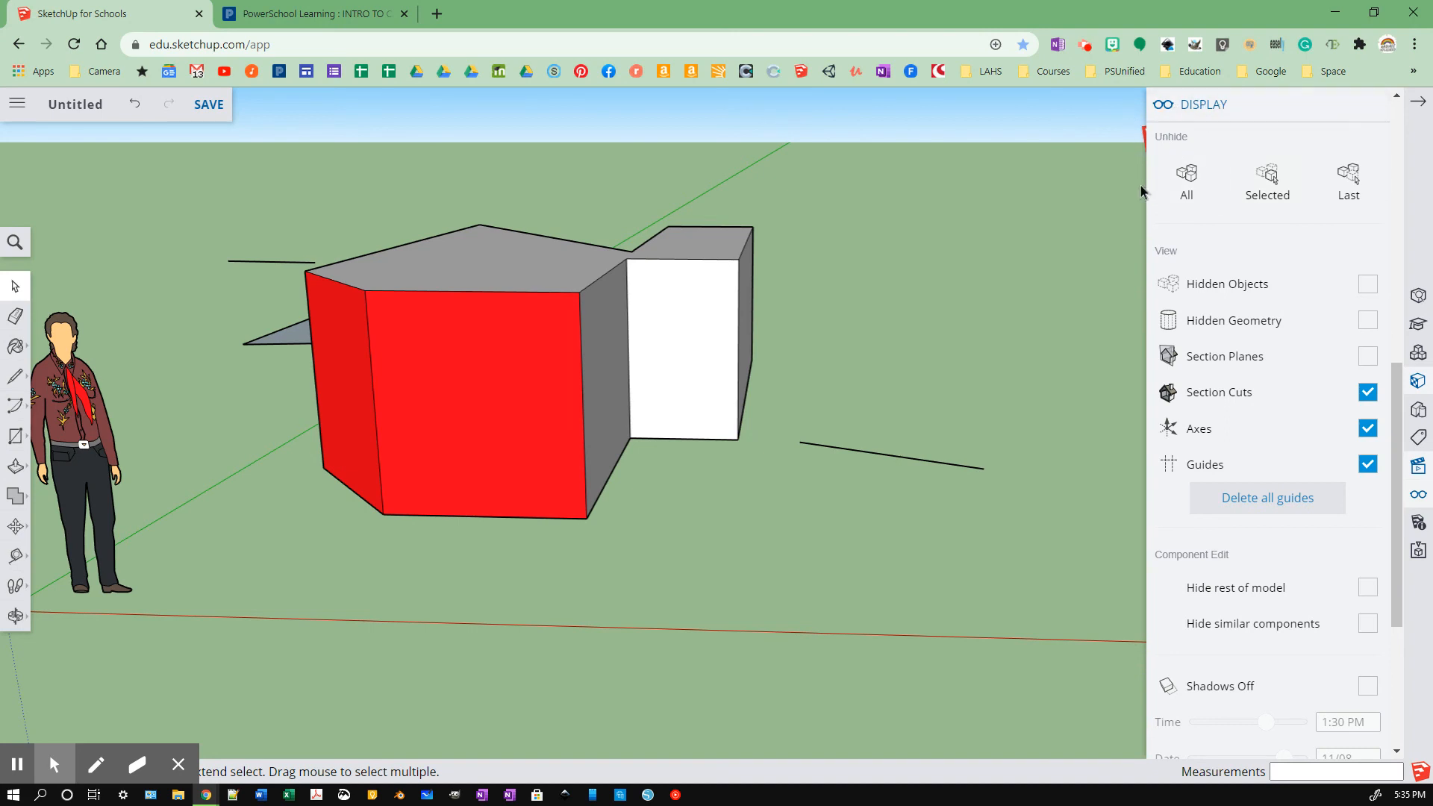
click(1184, 187)
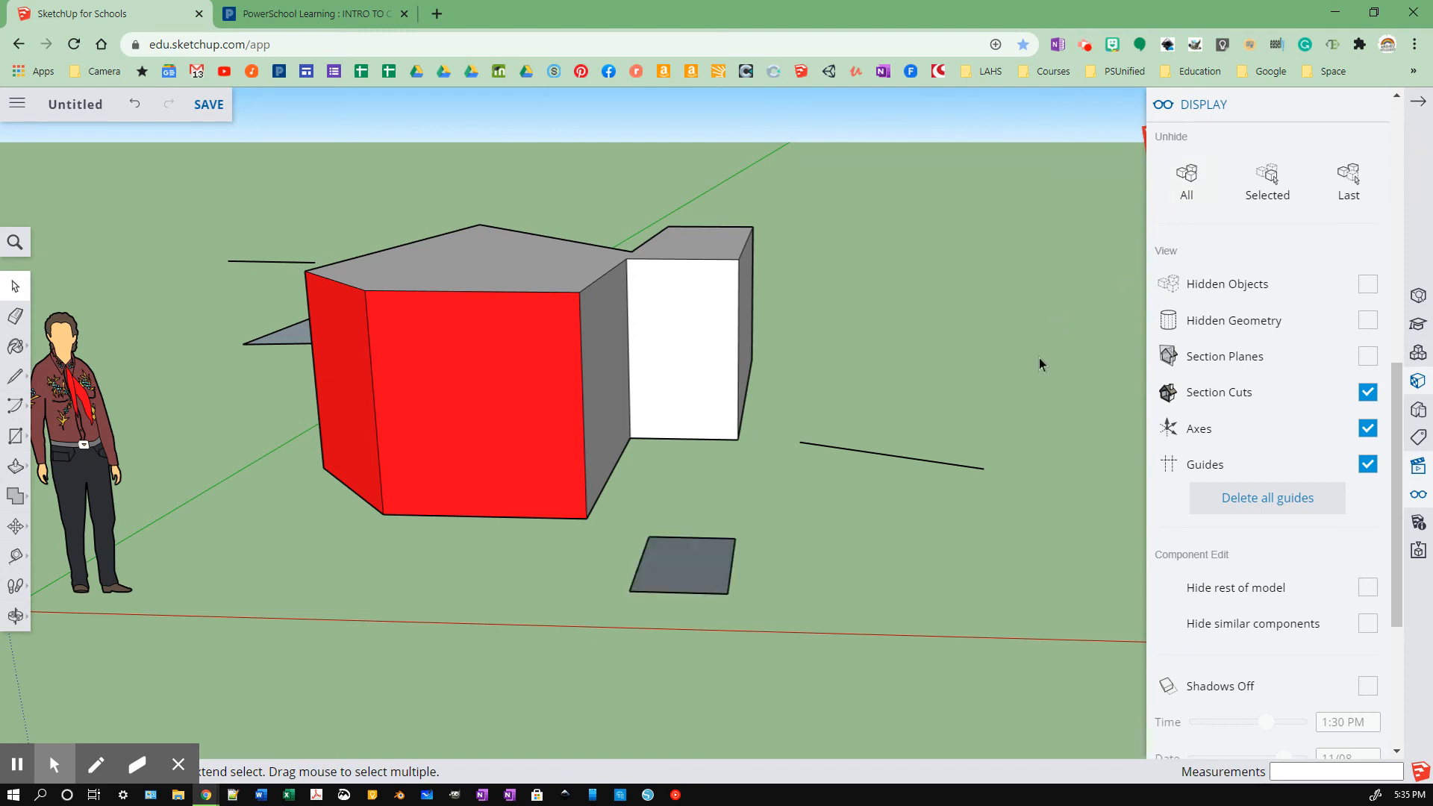
Step: Show the model's length unit settings and the entity information
click(1418, 524)
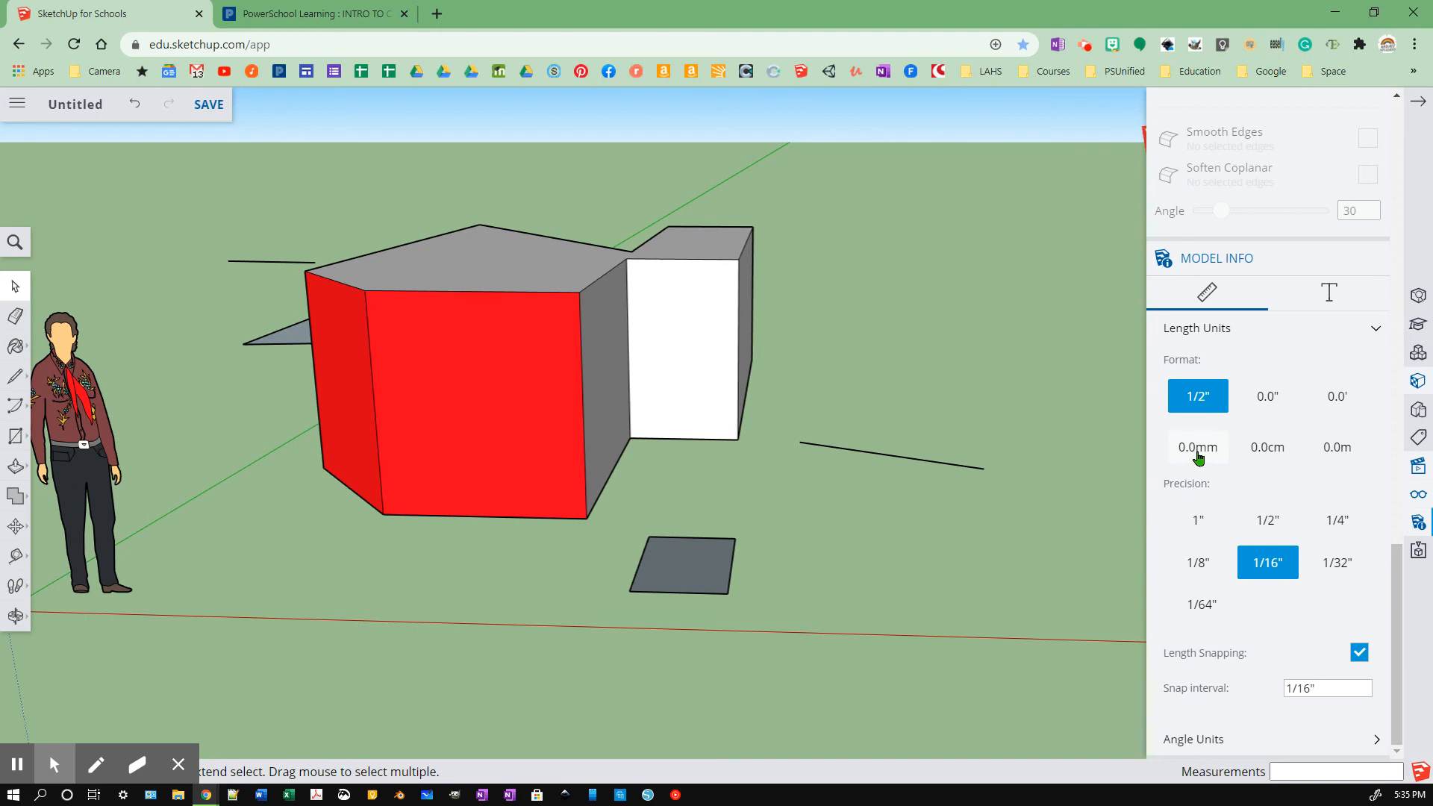
click(1420, 298)
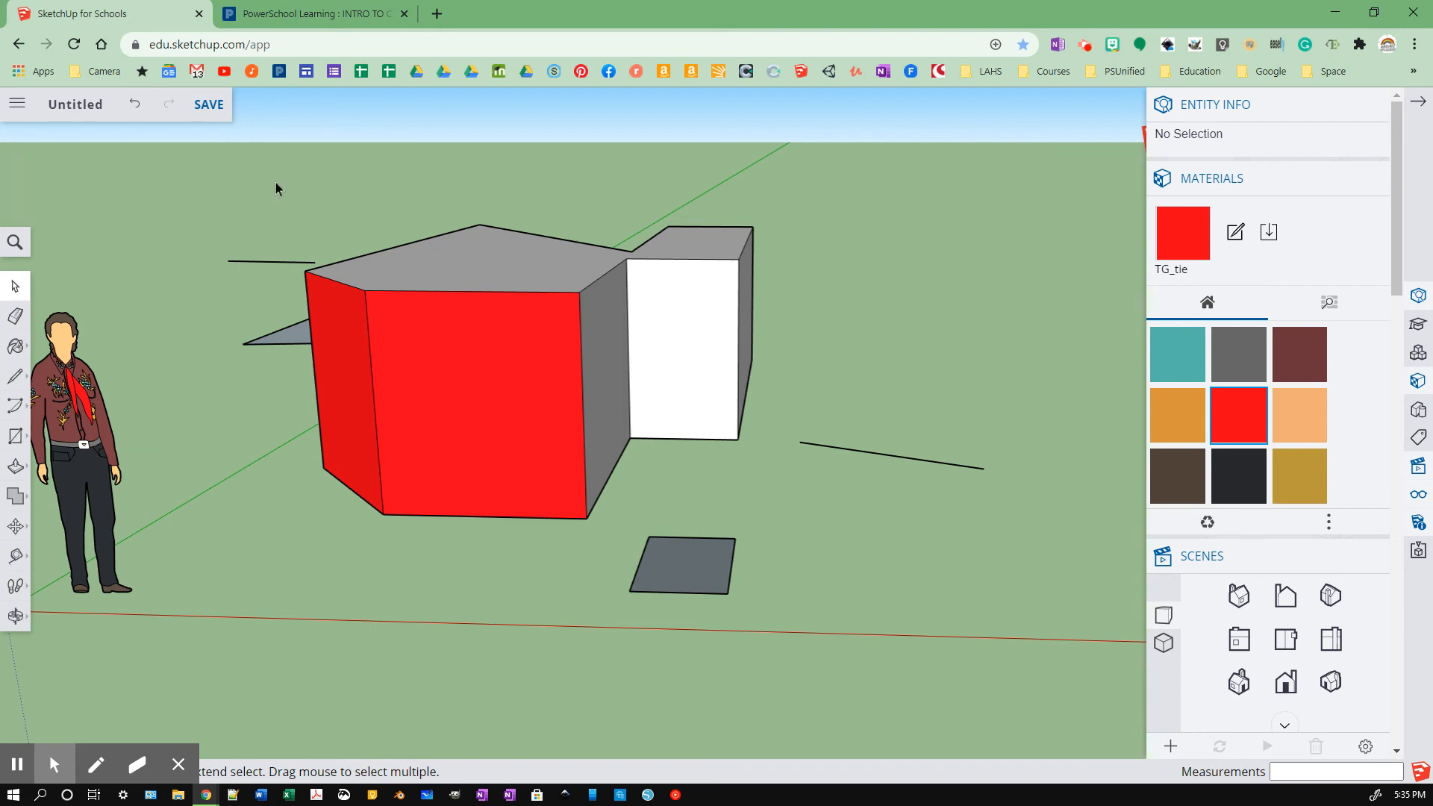
Step: Draw a two-point arc with a bulge of about 5' on the ground in front of the red walls, near the standing figure
key(a)
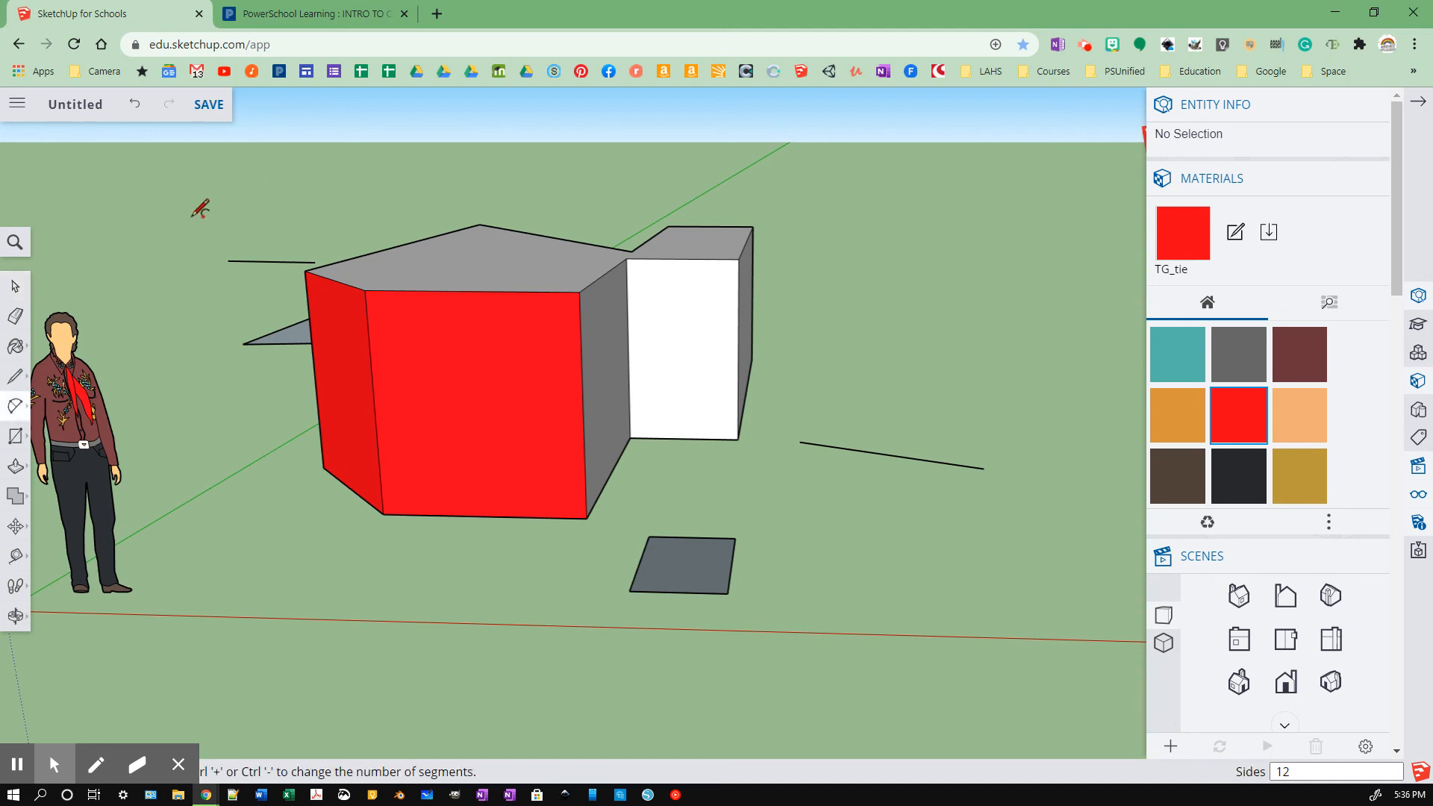
click(281, 566)
click(468, 584)
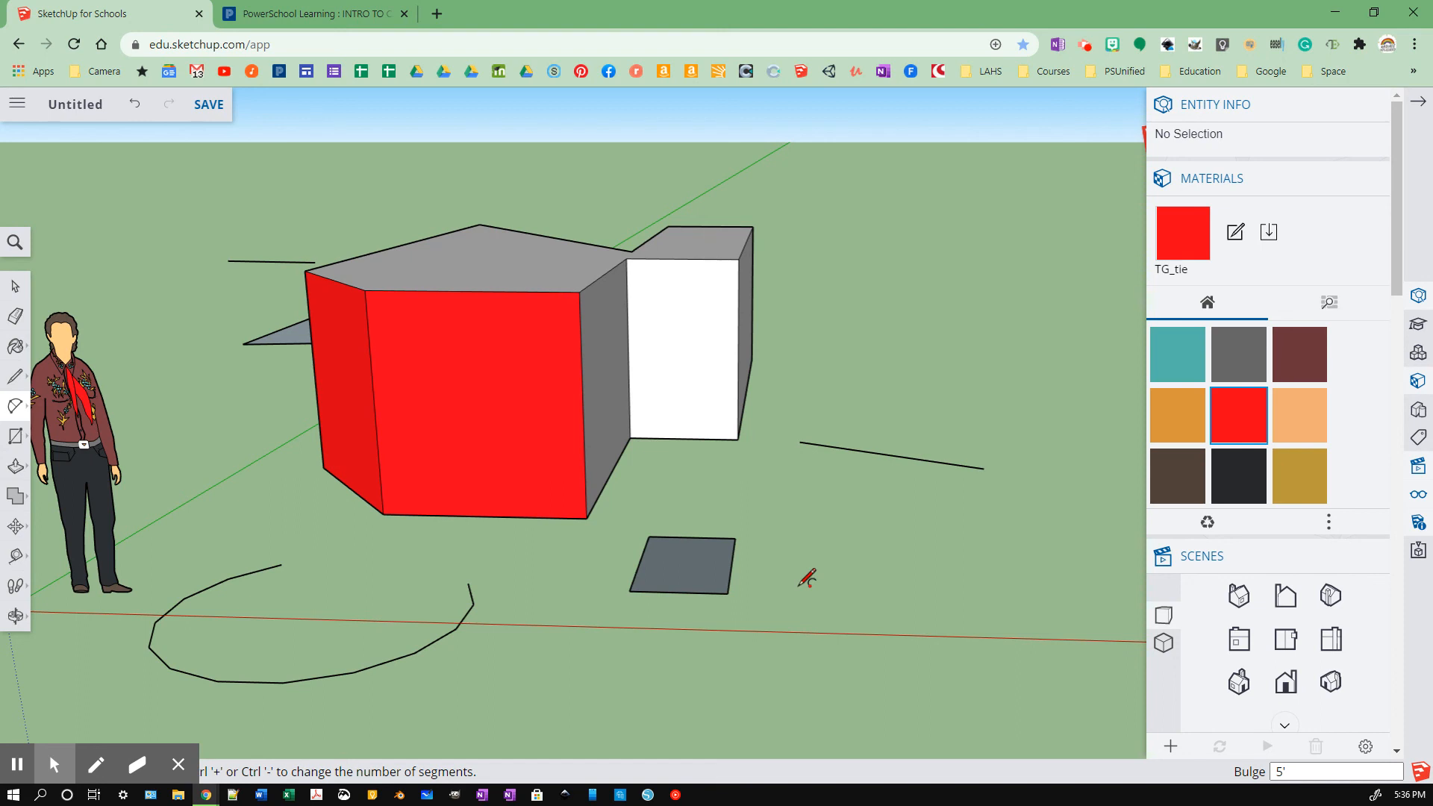
Step: Try to rotate the two edges meeting at a far corner of the small flat rectangle within the ground plane
key(q)
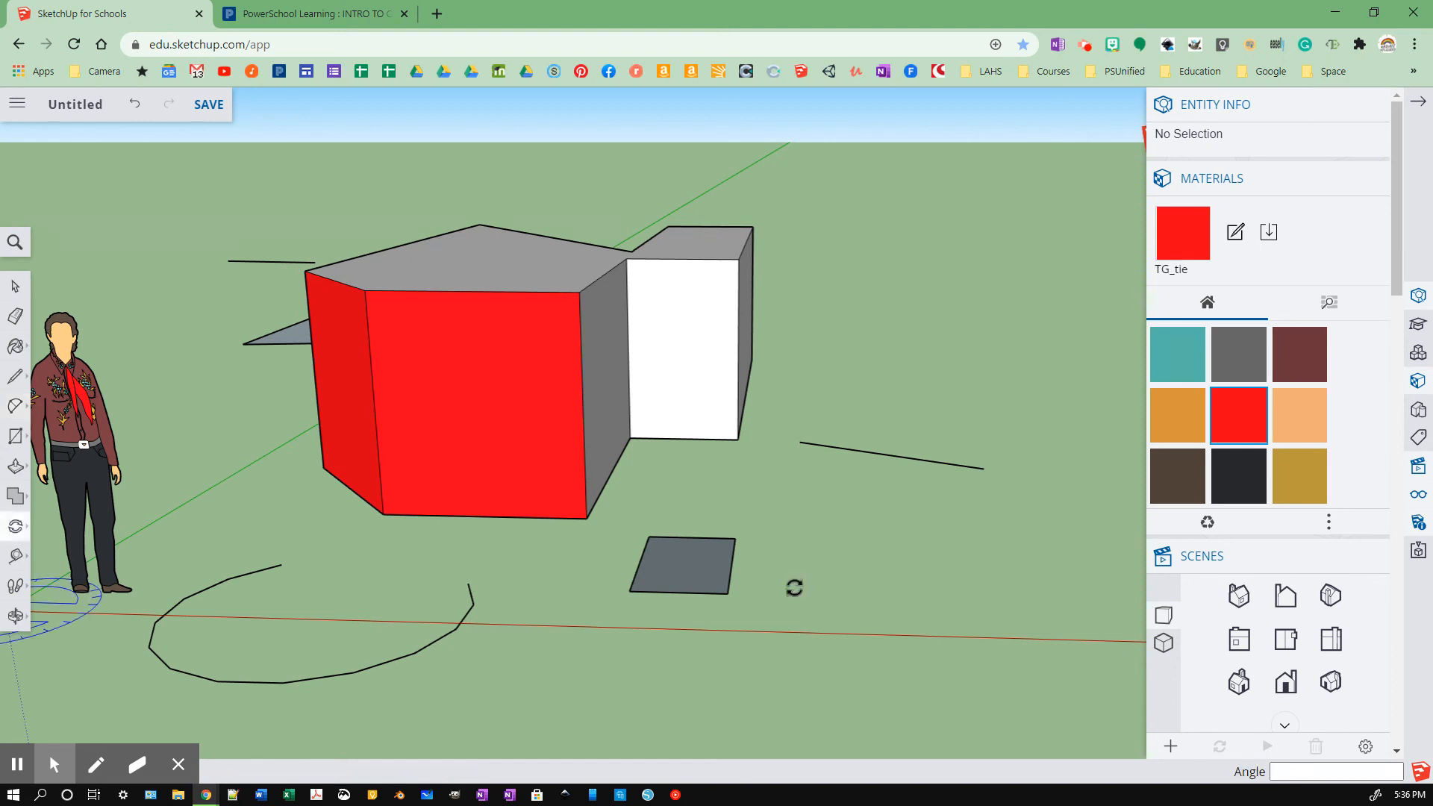
click(734, 539)
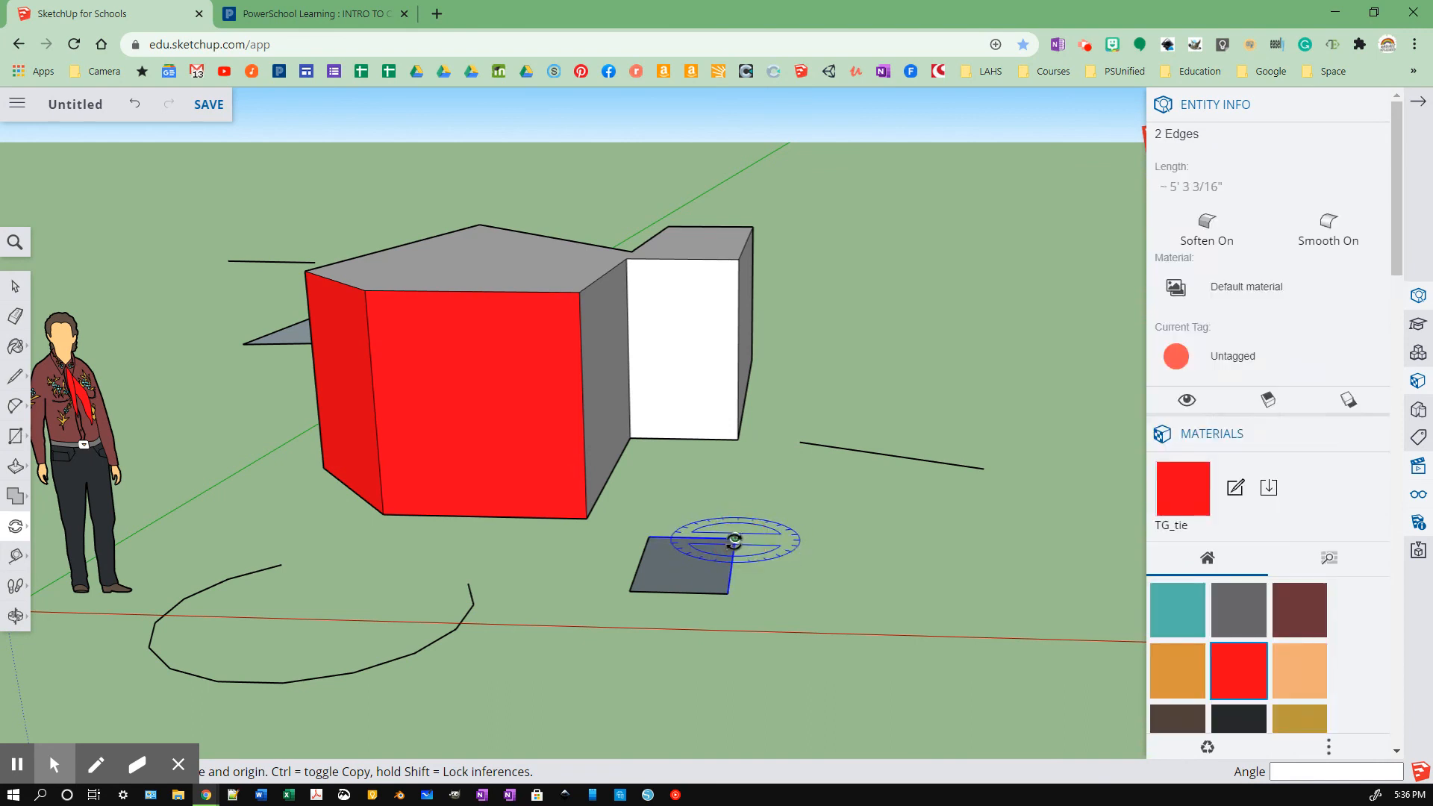
click(726, 595)
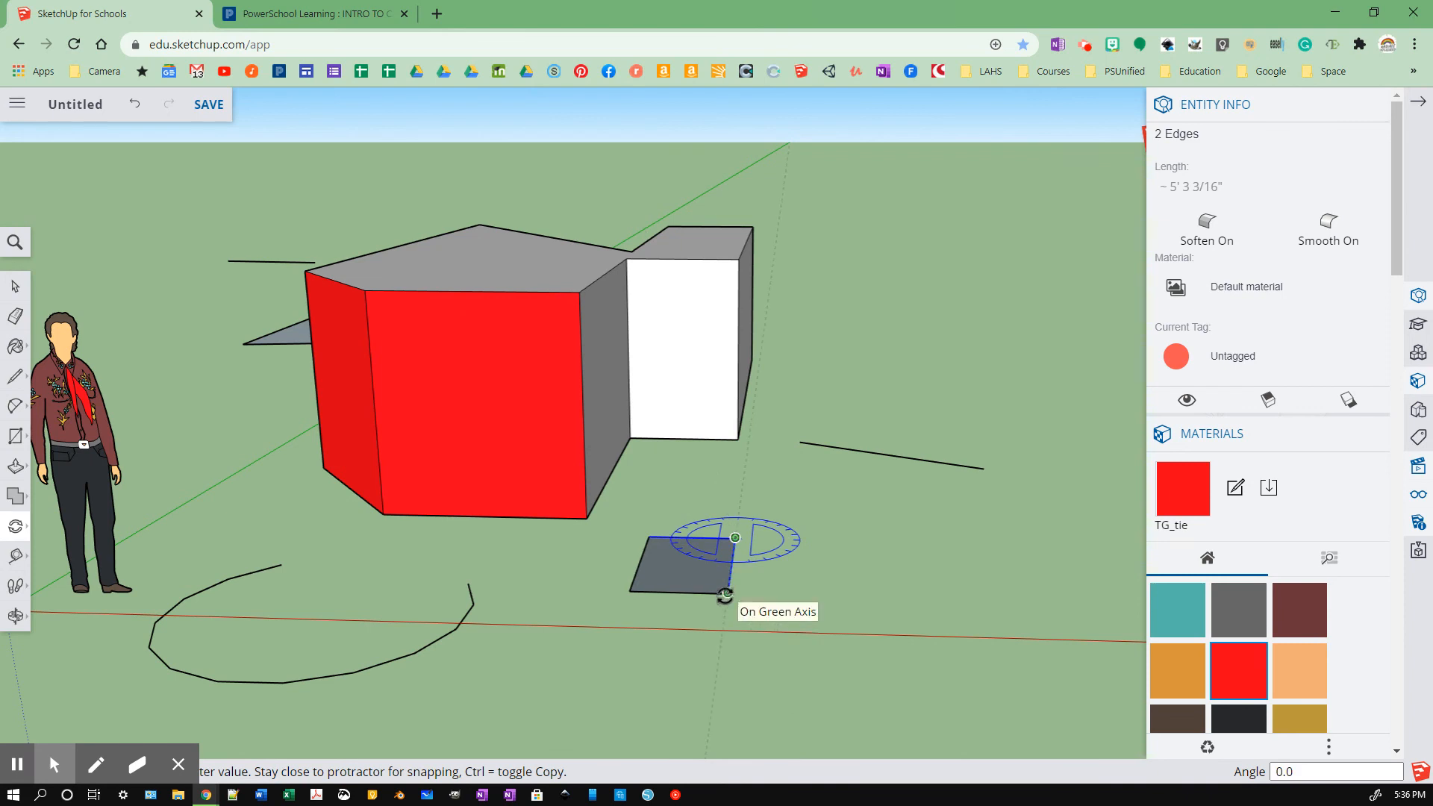
click(725, 596)
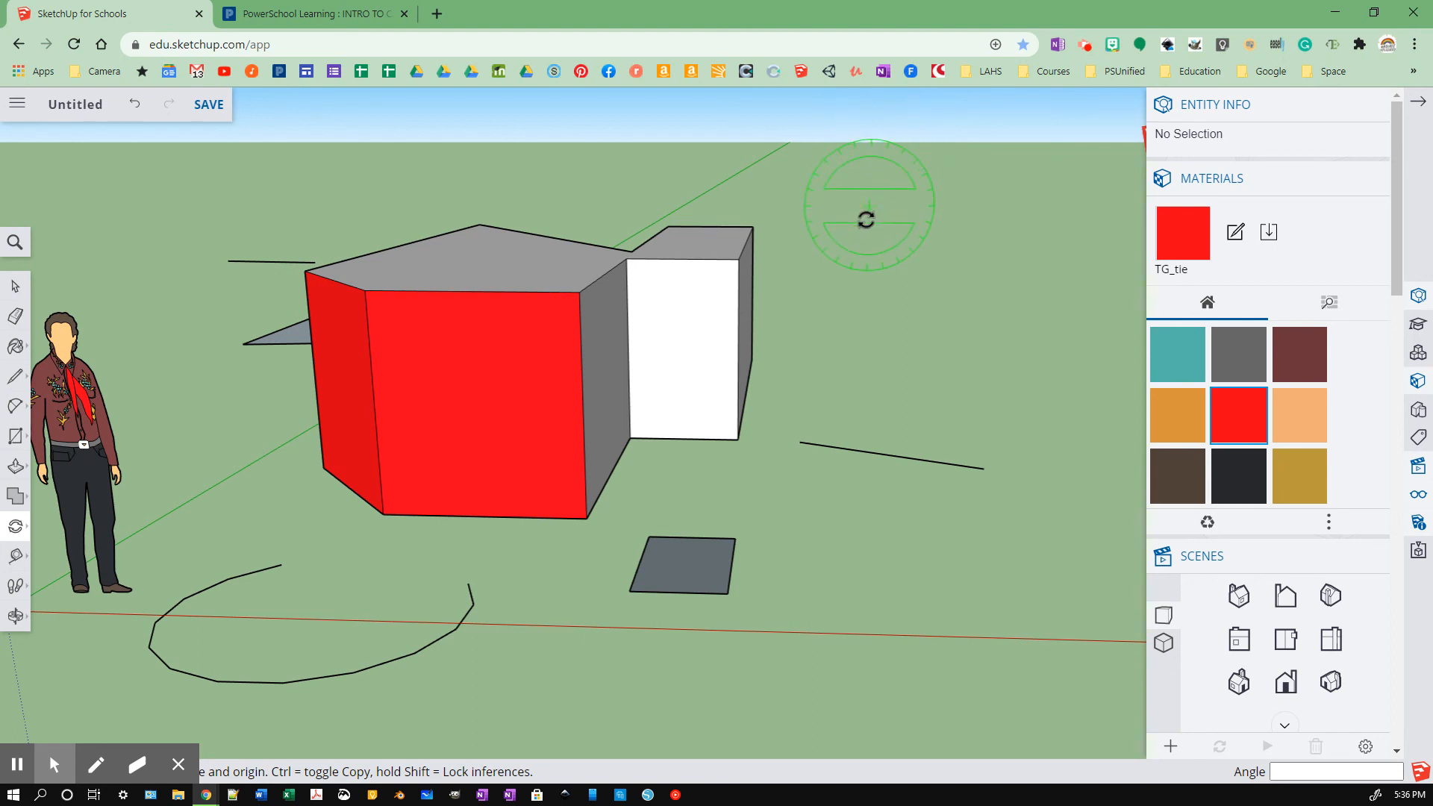
Step: Try to rotate the same corner's edges about the green axis, using the red axis direction as the starting reference
click(735, 537)
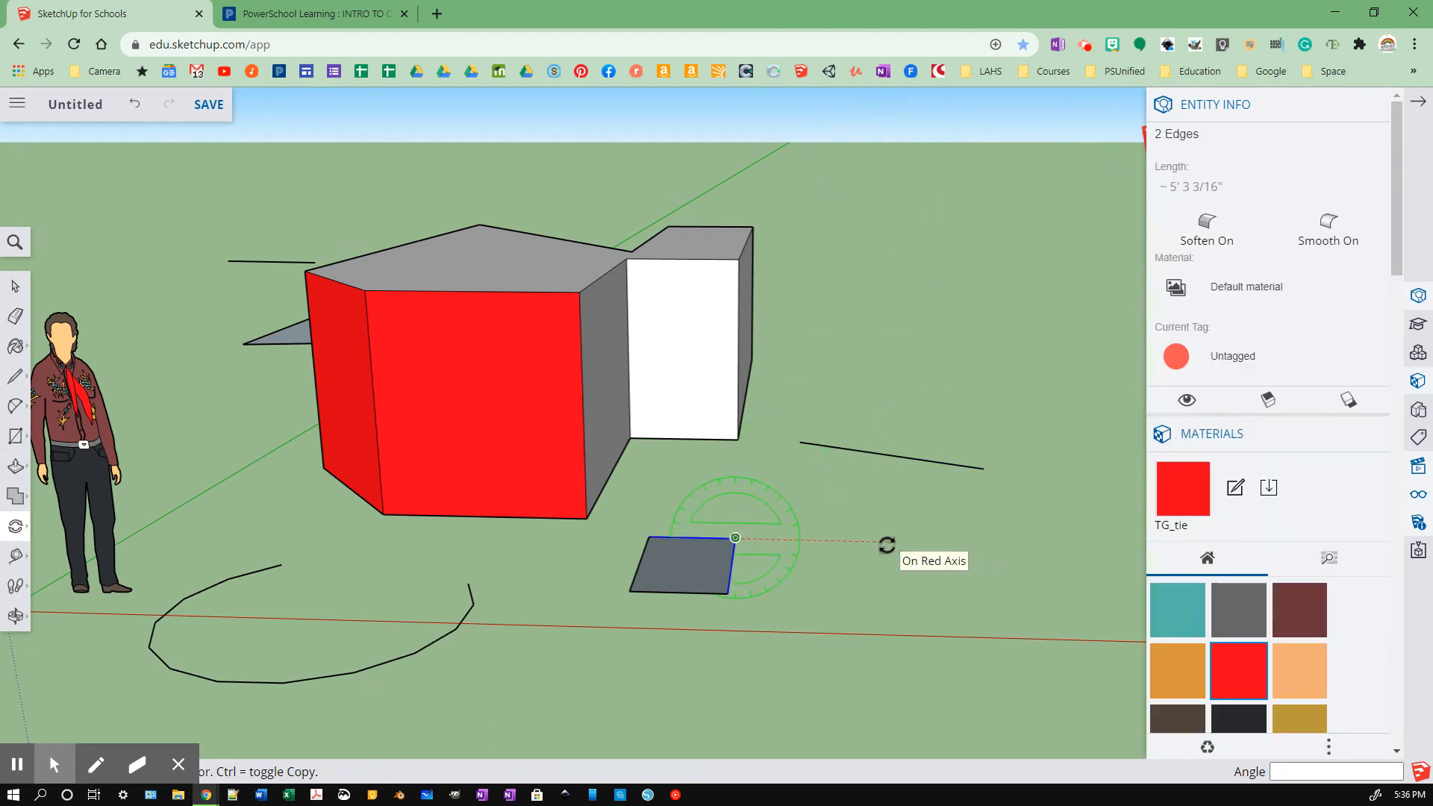
click(886, 543)
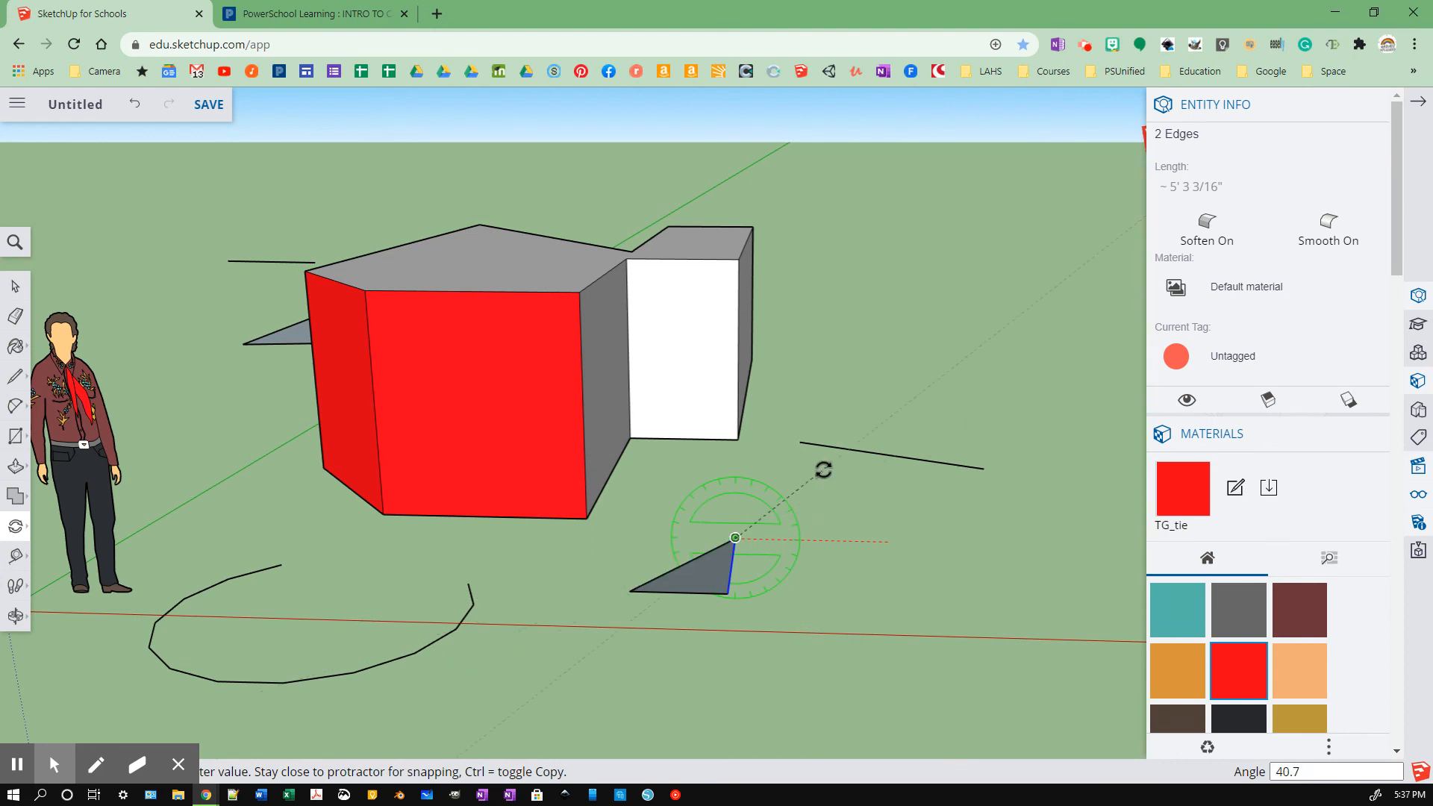
click(868, 549)
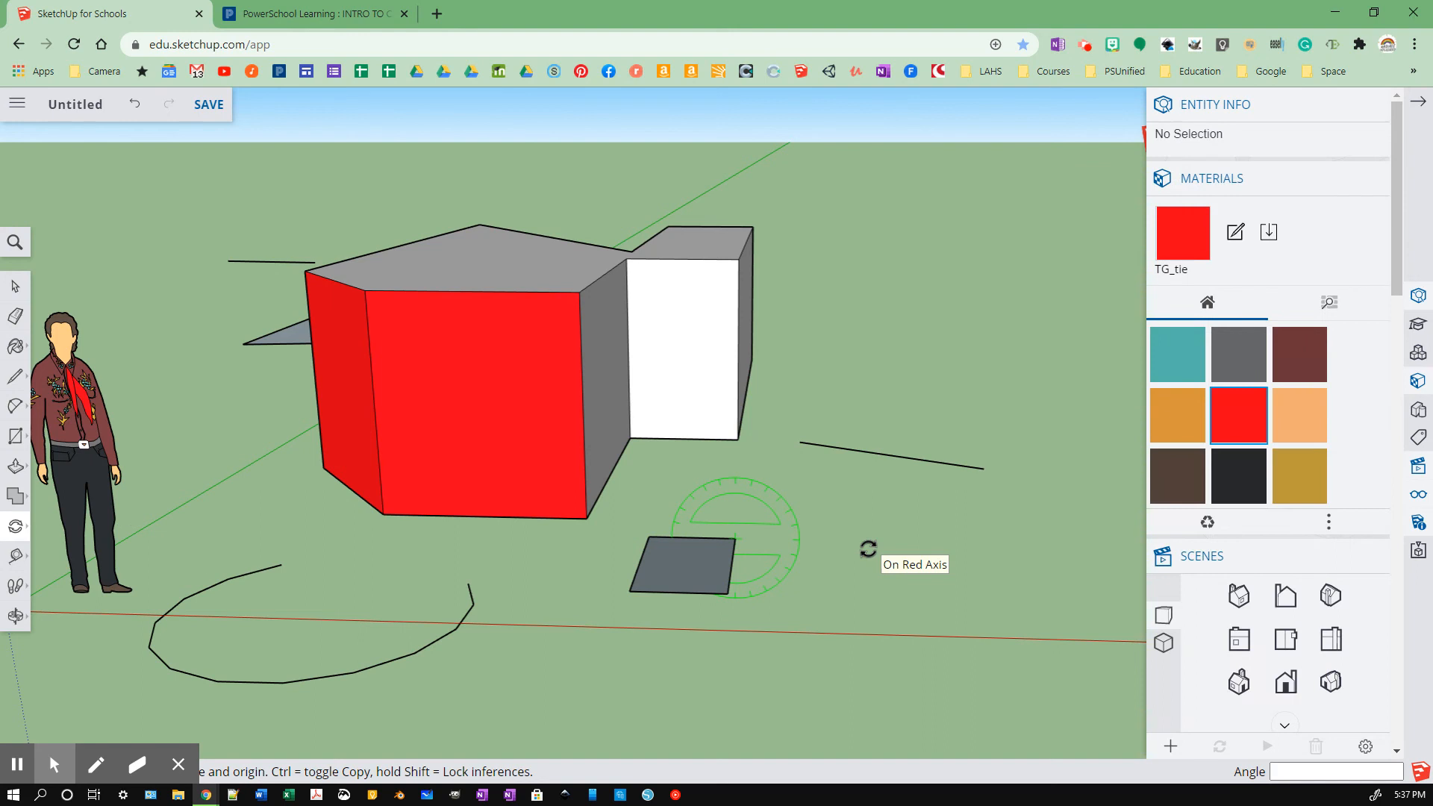